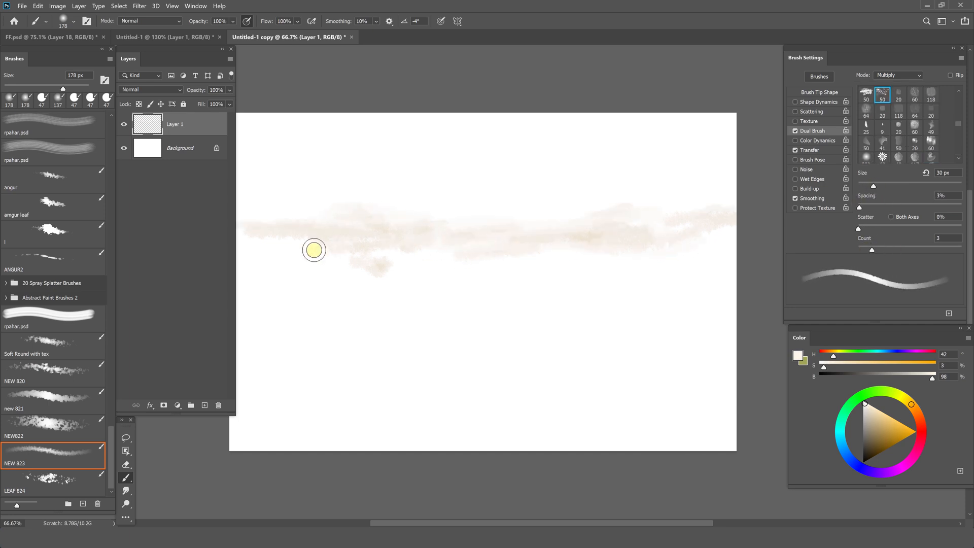
# Paint soft grey-green tree and bush silhouettes along the pale horizon haze on Layer 2
pyautogui.keyDown('alt'); pyautogui.click(373, 235); pyautogui.keyUp('alt')
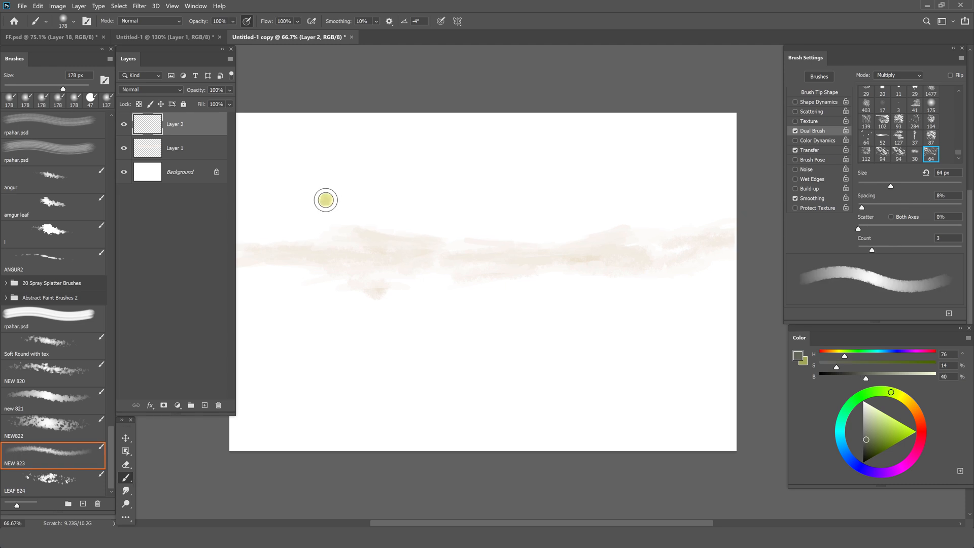
pyautogui.moveTo(327, 200)
pyautogui.mouseDown()
pyautogui.moveTo(322, 237)
pyautogui.moveTo(331, 238)
pyautogui.moveTo(312, 225)
pyautogui.moveTo(323, 212)
pyautogui.moveTo(320, 182)
pyautogui.mouseUp()
pyautogui.moveTo(422, 227)
pyautogui.mouseDown()
pyautogui.moveTo(435, 224)
pyautogui.moveTo(437, 244)
pyautogui.mouseUp()
pyautogui.moveTo(500, 237)
pyautogui.mouseDown()
pyautogui.moveTo(518, 225)
pyautogui.moveTo(534, 238)
pyautogui.moveTo(509, 242)
pyautogui.moveTo(529, 251)
pyautogui.moveTo(495, 246)
pyautogui.mouseUp()
pyautogui.moveTo(655, 213)
pyautogui.mouseDown()
pyautogui.moveTo(674, 173)
pyautogui.moveTo(645, 258)
pyautogui.mouseUp()
pyautogui.moveTo(323, 246)
pyautogui.mouseDown()
pyautogui.moveTo(306, 242)
pyautogui.moveTo(332, 237)
pyautogui.mouseUp()
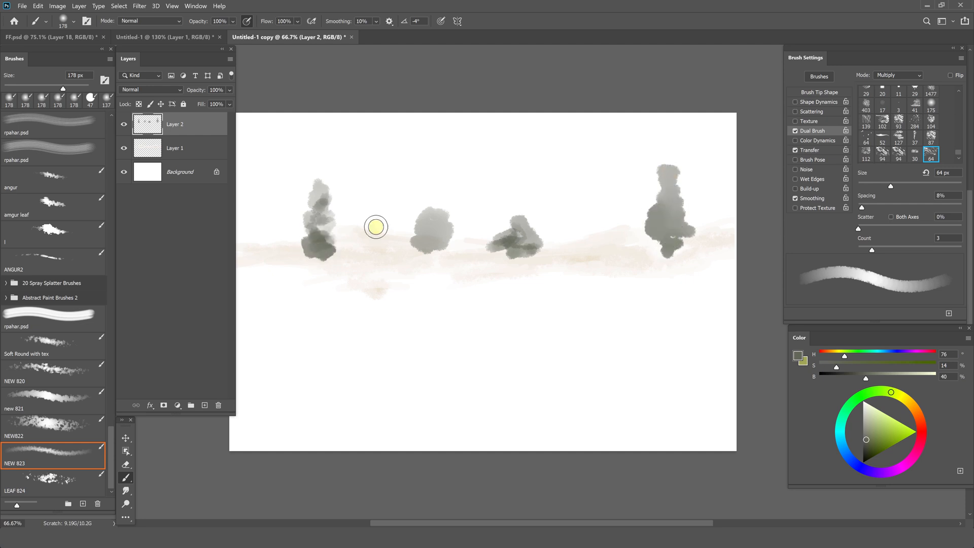
pyautogui.moveTo(426, 226); pyautogui.dragTo(441, 235)
pyautogui.moveTo(533, 241); pyautogui.dragTo(539, 249)
pyautogui.moveTo(581, 246)
pyautogui.mouseDown()
pyautogui.moveTo(588, 252)
pyautogui.moveTo(573, 249)
pyautogui.mouseUp()
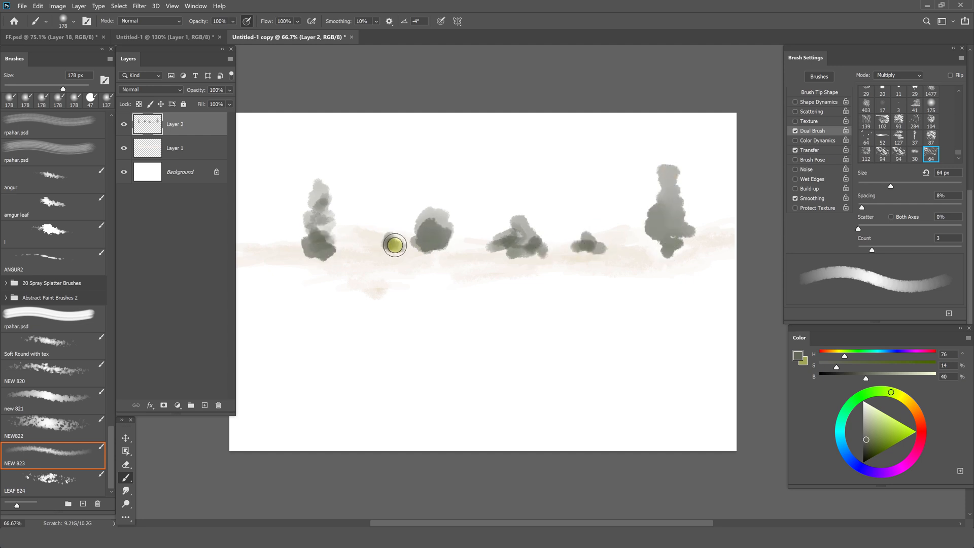
pyautogui.moveTo(378, 243); pyautogui.dragTo(408, 250)
# Add a new layer and dab dark green foliage (H 76, S 94, B 35) onto the leftmost tree with 16% dual-brush spacing
pyautogui.moveTo(838, 368); pyautogui.dragTo(898, 368)
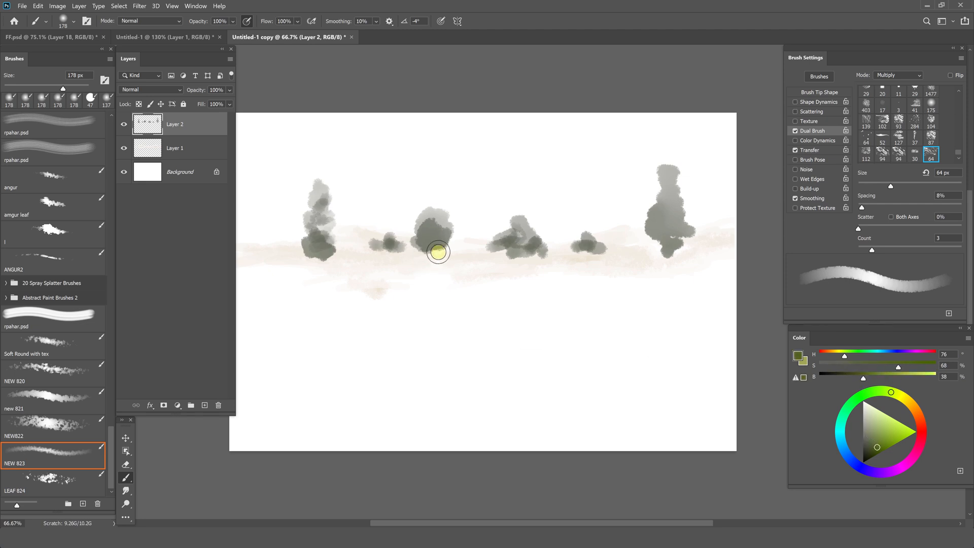
pyautogui.moveTo(862, 207); pyautogui.dragTo(866, 207)
pyautogui.click(205, 405)
pyautogui.moveTo(307, 238); pyautogui.dragTo(310, 244)
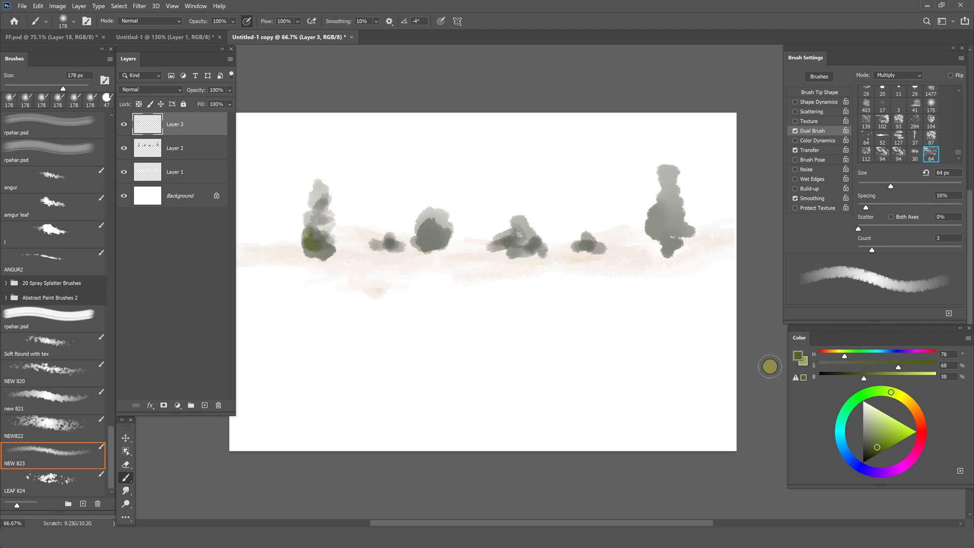
pyautogui.moveTo(864, 378); pyautogui.dragTo(861, 378)
pyautogui.moveTo(899, 367); pyautogui.dragTo(928, 366)
pyautogui.moveTo(296, 240); pyautogui.dragTo(311, 247)
pyautogui.click(323, 227)
# Set the dual brush to 28% spacing and 49% scatter, and paint a textured green strip along the horizon
pyautogui.moveTo(867, 207); pyautogui.dragTo(873, 207)
pyautogui.moveTo(859, 229); pyautogui.dragTo(863, 229)
pyautogui.moveTo(437, 230); pyautogui.dragTo(426, 247)
pyautogui.moveTo(359, 253)
pyautogui.mouseDown()
pyautogui.moveTo(372, 254)
pyautogui.moveTo(314, 258)
pyautogui.mouseUp()
pyautogui.moveTo(564, 260)
pyautogui.mouseDown()
pyautogui.moveTo(722, 258)
pyautogui.moveTo(234, 263)
pyautogui.moveTo(452, 264)
pyautogui.mouseUp()
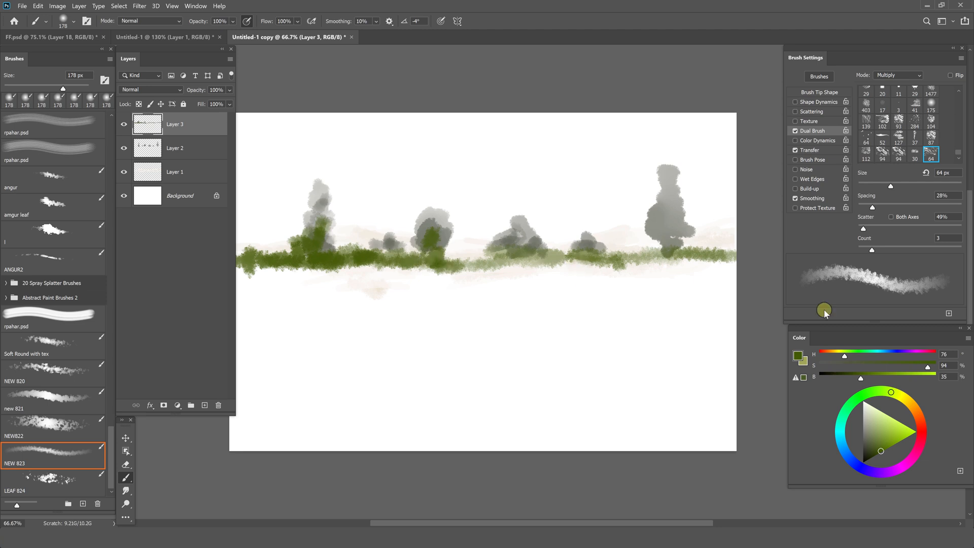
# Paint lighter green foliage on the rightmost tree and broad green meadow bands below the horizon
pyautogui.click(863, 374)
pyautogui.moveTo(665, 252)
pyautogui.mouseDown()
pyautogui.moveTo(661, 210)
pyautogui.moveTo(642, 223)
pyautogui.mouseUp()
pyautogui.moveTo(597, 254)
pyautogui.mouseDown()
pyautogui.moveTo(580, 266)
pyautogui.moveTo(498, 266)
pyautogui.moveTo(521, 250)
pyautogui.moveTo(275, 278)
pyautogui.moveTo(713, 275)
pyautogui.moveTo(349, 292)
pyautogui.moveTo(723, 293)
pyautogui.moveTo(234, 296)
pyautogui.moveTo(312, 273)
pyautogui.mouseUp()
# Darken the green to 23% brightness and paint full trees and bushes over the grey silhouettes
pyautogui.moveTo(576, 523); pyautogui.dragTo(568, 523)
pyautogui.click(853, 377)
pyautogui.moveTo(852, 378); pyautogui.dragTo(847, 378)
pyautogui.moveTo(356, 228)
pyautogui.mouseDown()
pyautogui.moveTo(330, 217)
pyautogui.moveTo(341, 195)
pyautogui.moveTo(311, 249)
pyautogui.moveTo(345, 200)
pyautogui.moveTo(373, 250)
pyautogui.moveTo(457, 242)
pyautogui.moveTo(461, 257)
pyautogui.moveTo(370, 246)
pyautogui.moveTo(538, 242)
pyautogui.moveTo(482, 256)
pyautogui.moveTo(460, 246)
pyautogui.moveTo(707, 196)
pyautogui.moveTo(698, 168)
pyautogui.moveTo(746, 244)
pyautogui.moveTo(684, 257)
pyautogui.moveTo(379, 260)
pyautogui.moveTo(279, 276)
pyautogui.moveTo(501, 271)
pyautogui.mouseUp()
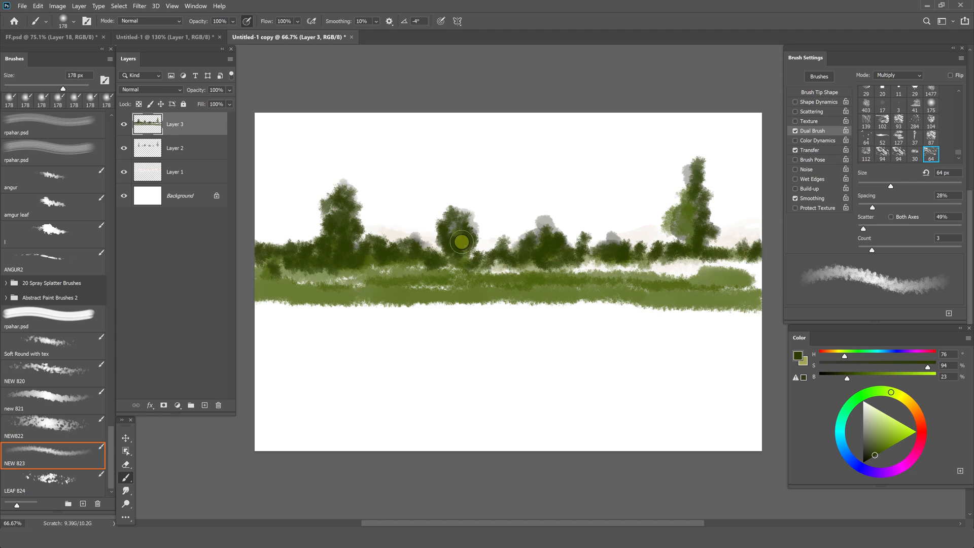
# Move the haze on Layer 1 slightly upward behind the trees
pyautogui.click(161, 173)
pyautogui.press('v')
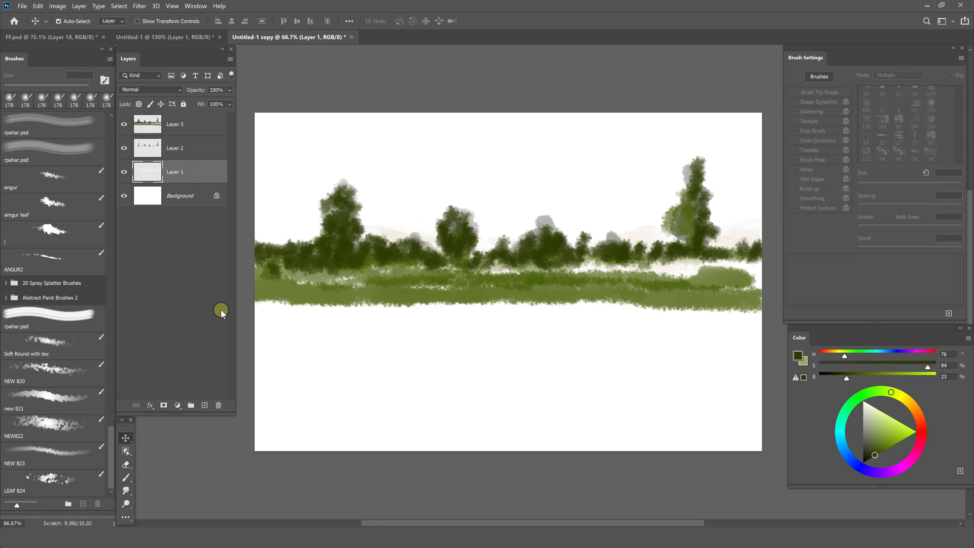
pyautogui.moveTo(405, 222)
pyautogui.mouseDown()
pyautogui.moveTo(404, 206)
pyautogui.moveTo(392, 209)
pyautogui.mouseUp()
# Paint olive-brown accents (H 57, S 94, B 40) on the outer trees of Layer 3 and set dual-brush spacing to 64% and scatter to 113%
pyautogui.click(197, 117)
pyautogui.click(126, 478)
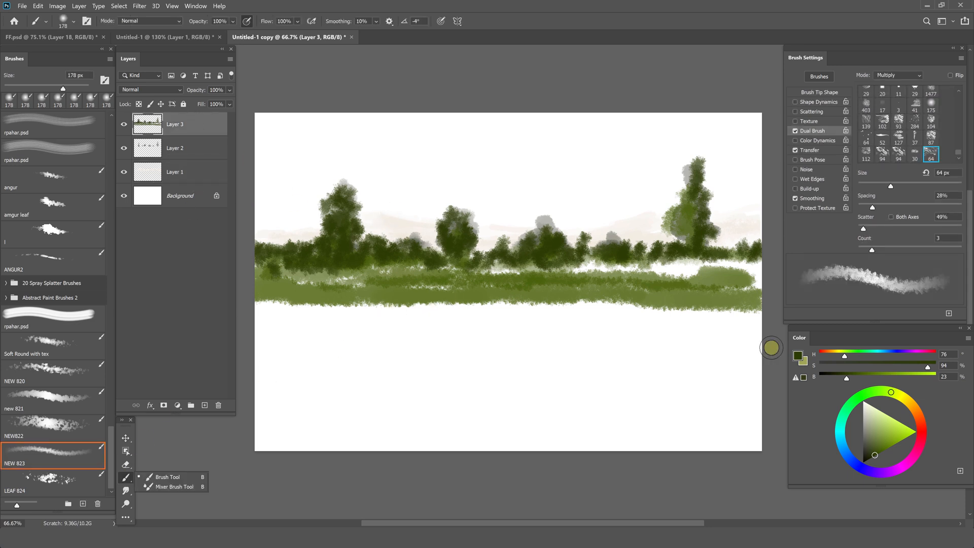
pyautogui.click(839, 357)
pyautogui.moveTo(856, 379); pyautogui.dragTo(871, 380)
pyautogui.moveTo(355, 254); pyautogui.dragTo(334, 247)
pyautogui.moveTo(873, 207); pyautogui.dragTo(871, 229)
pyautogui.moveTo(693, 229); pyautogui.dragTo(692, 248)
pyautogui.moveTo(879, 207); pyautogui.dragTo(891, 208)
# Texture the bushes and meadow with ochre (H 57, S 100, B 37) and add a pale beige fringe along the meadow's lower edge
pyautogui.moveTo(866, 378); pyautogui.dragTo(862, 378)
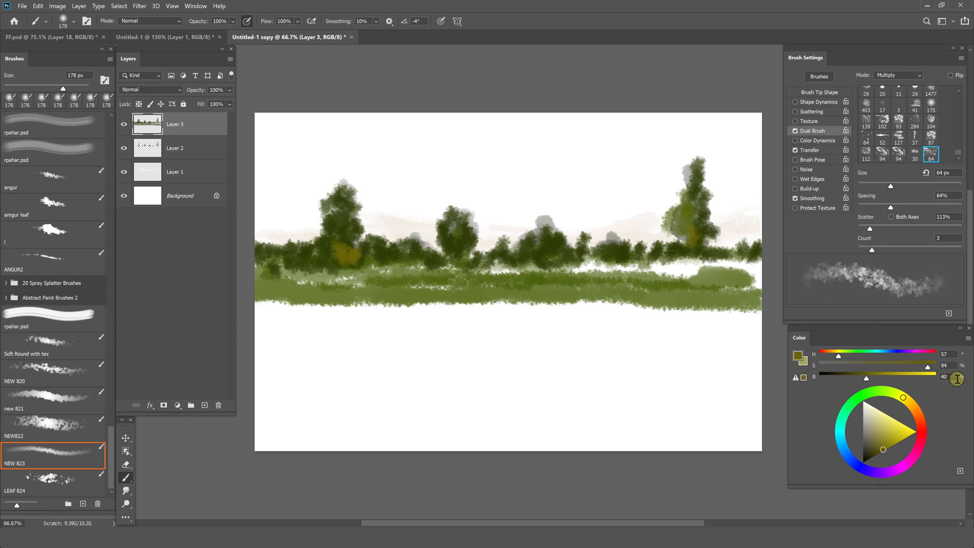
pyautogui.moveTo(928, 367); pyautogui.dragTo(937, 367)
pyautogui.moveTo(614, 262)
pyautogui.mouseDown()
pyautogui.moveTo(558, 258)
pyautogui.moveTo(459, 277)
pyautogui.moveTo(314, 273)
pyautogui.moveTo(365, 255)
pyautogui.moveTo(337, 287)
pyautogui.mouseUp()
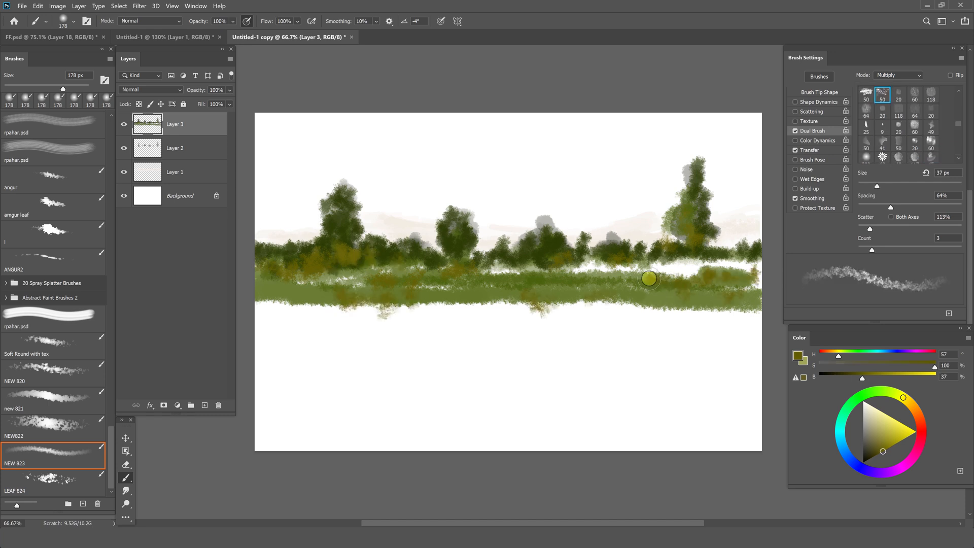
pyautogui.moveTo(644, 276)
pyautogui.mouseDown()
pyautogui.moveTo(538, 292)
pyautogui.moveTo(414, 281)
pyautogui.moveTo(272, 291)
pyautogui.mouseUp()
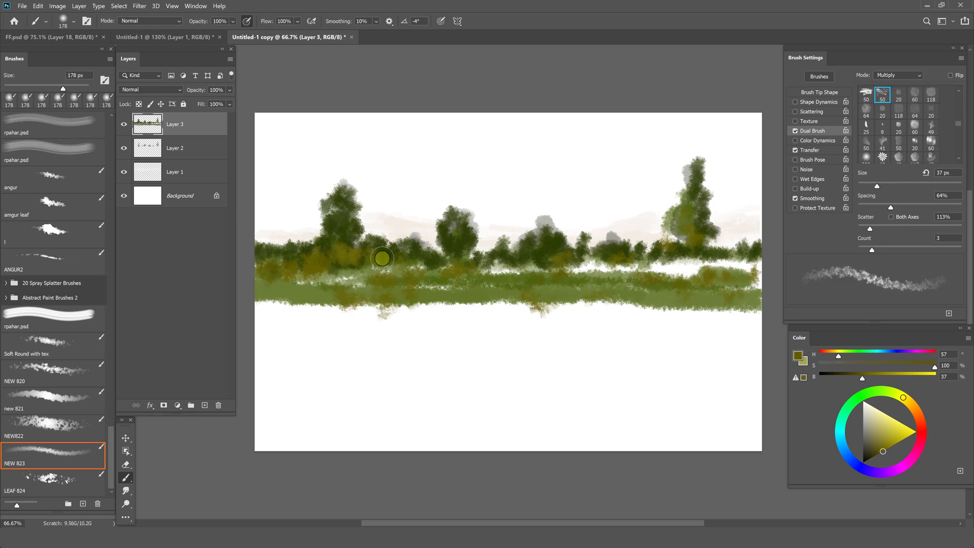
pyautogui.moveTo(355, 305)
pyautogui.mouseDown()
pyautogui.moveTo(293, 296)
pyautogui.moveTo(356, 307)
pyautogui.moveTo(701, 315)
pyautogui.moveTo(681, 319)
pyautogui.mouseUp()
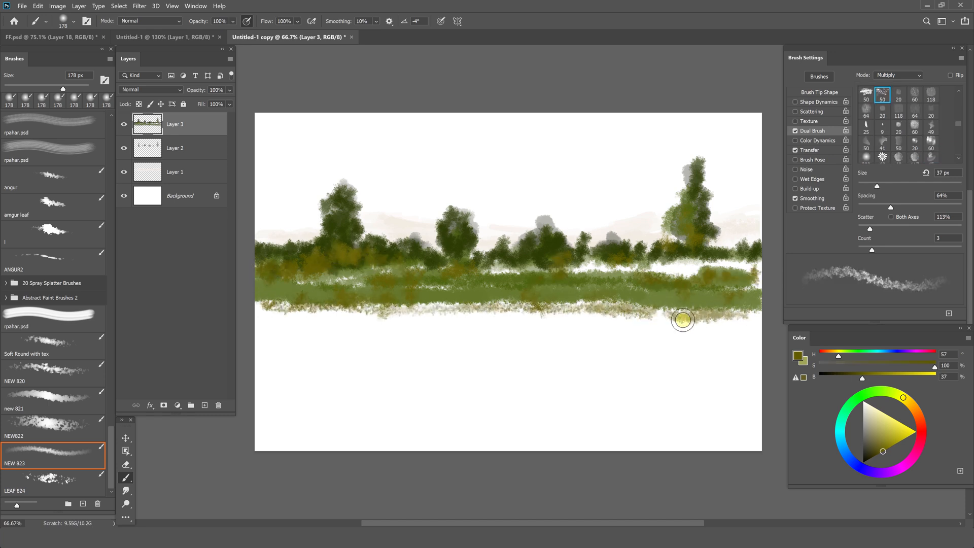
pyautogui.keyDown('alt'); pyautogui.click(437, 313); pyautogui.keyUp('alt')
pyautogui.moveTo(439, 318)
pyautogui.mouseDown()
pyautogui.moveTo(378, 319)
pyautogui.moveTo(284, 309)
pyautogui.moveTo(703, 321)
pyautogui.mouseUp()
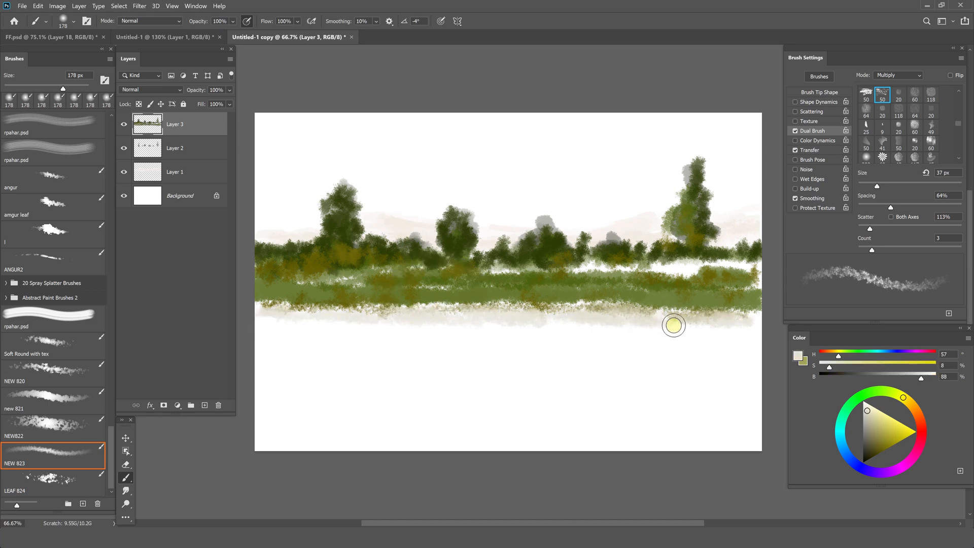
# Check Layer 2's visibility, then sample its grey tree colour for faint distant foliage along the horizon
pyautogui.click(125, 148)
pyautogui.click(124, 149)
pyautogui.keyDown('alt'); pyautogui.click(547, 221); pyautogui.keyUp('alt')
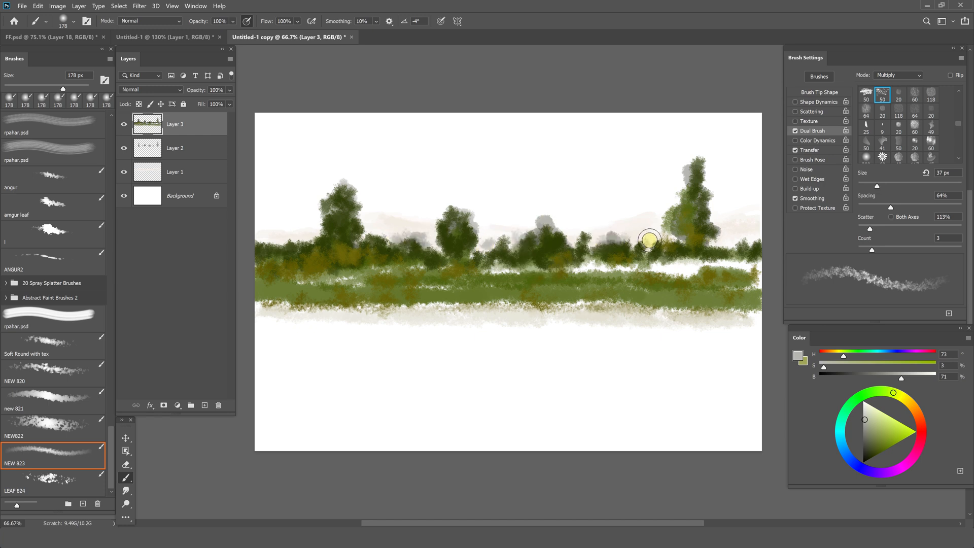
# Add a new layer and build up the pale bank below the meadow with sampled greens and a 22 px dual brush
pyautogui.keyDown('alt'); pyautogui.click(619, 257); pyautogui.keyUp('alt')
pyautogui.hotkey('ctrl', 'shift', 'alt', 'n')
pyautogui.moveTo(302, 311)
pyautogui.mouseDown()
pyautogui.moveTo(642, 313)
pyautogui.moveTo(571, 313)
pyautogui.mouseUp()
pyautogui.keyDown('alt'); pyautogui.click(476, 294); pyautogui.keyUp('alt')
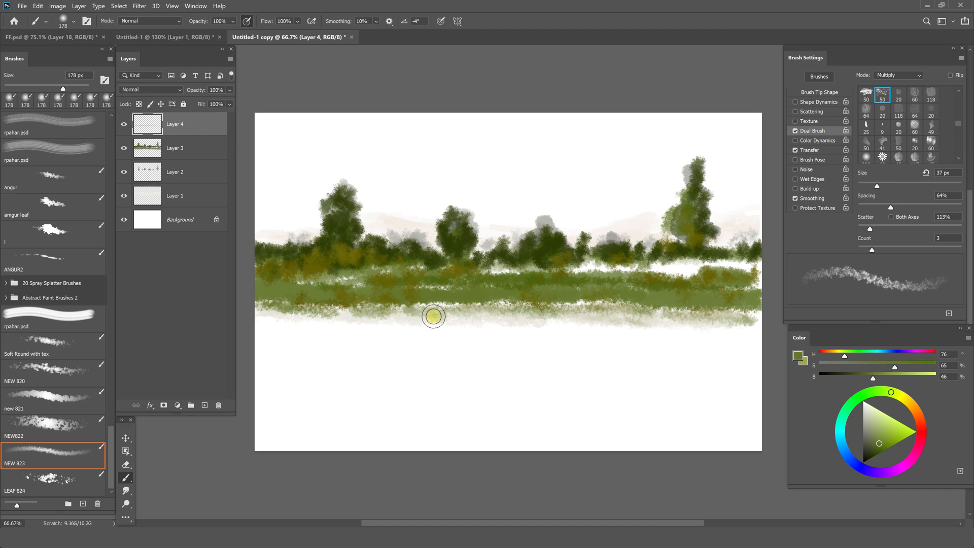
pyautogui.keyDown('alt'); pyautogui.click(553, 292); pyautogui.keyUp('alt')
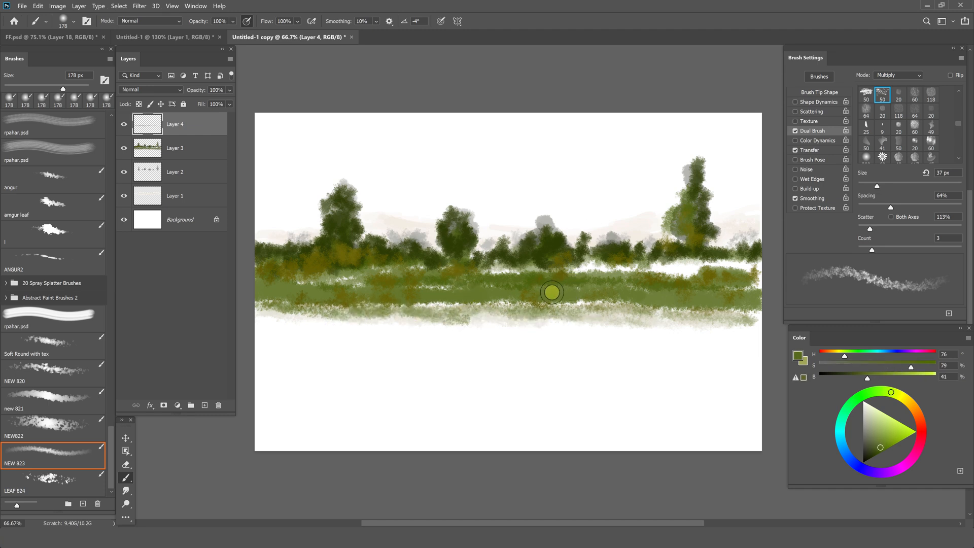
pyautogui.moveTo(699, 300); pyautogui.dragTo(469, 320)
pyautogui.moveTo(361, 325)
pyautogui.mouseDown()
pyautogui.moveTo(394, 327)
pyautogui.moveTo(359, 326)
pyautogui.mouseUp()
pyautogui.click(869, 185)
pyautogui.moveTo(599, 319); pyautogui.dragTo(524, 342)
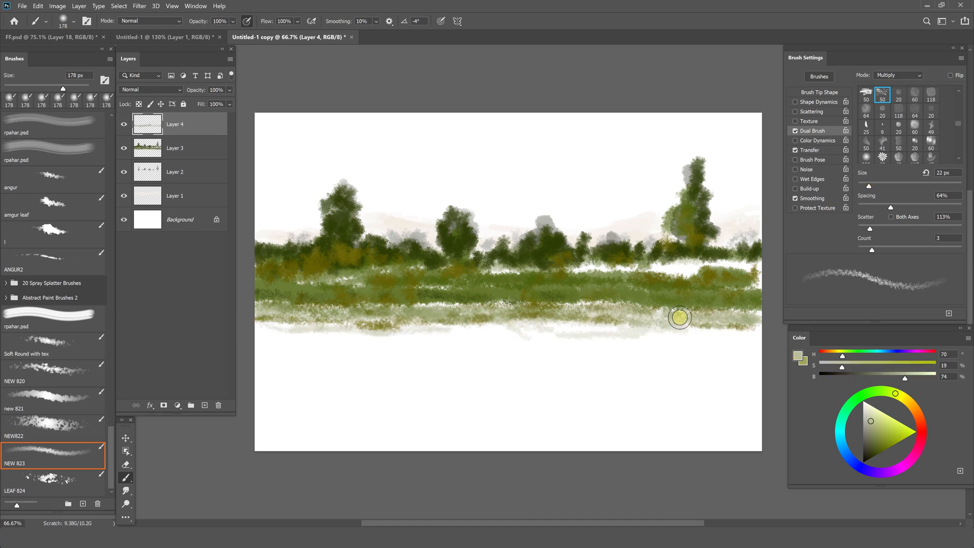
# Set dual-brush size to 25 px, spacing to 45% and scatter to 142%, and add yellow highlights (H 58, S 93, B 56) to the trees
pyautogui.moveTo(869, 186); pyautogui.dragTo(878, 186)
pyautogui.click(868, 206)
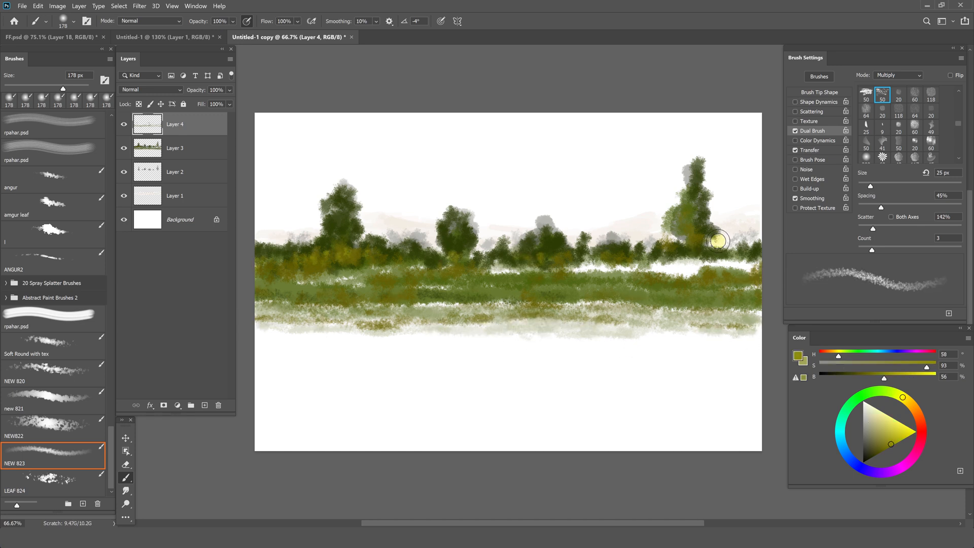
pyautogui.moveTo(718, 239)
pyautogui.mouseDown()
pyautogui.moveTo(728, 248)
pyautogui.moveTo(692, 173)
pyautogui.moveTo(676, 224)
pyautogui.mouseUp()
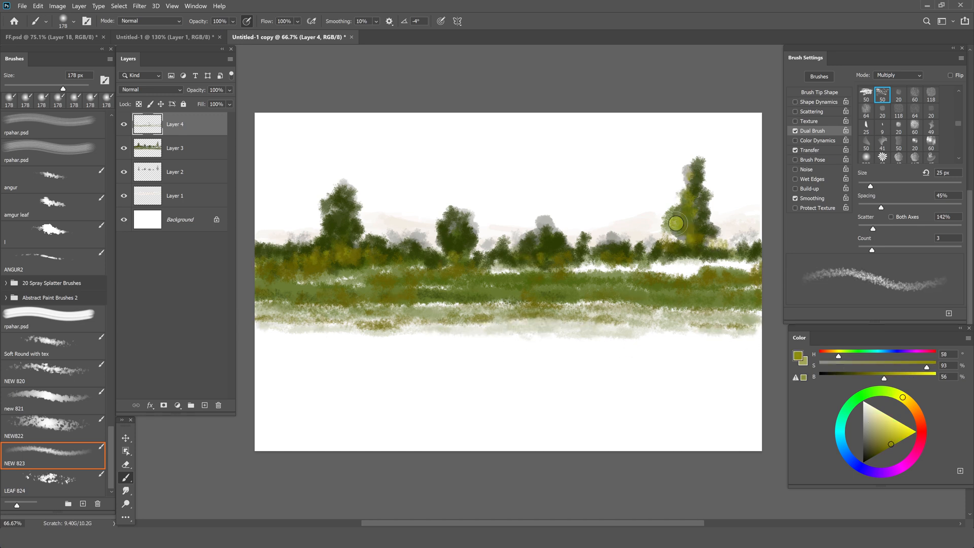
pyautogui.moveTo(345, 188); pyautogui.dragTo(355, 234)
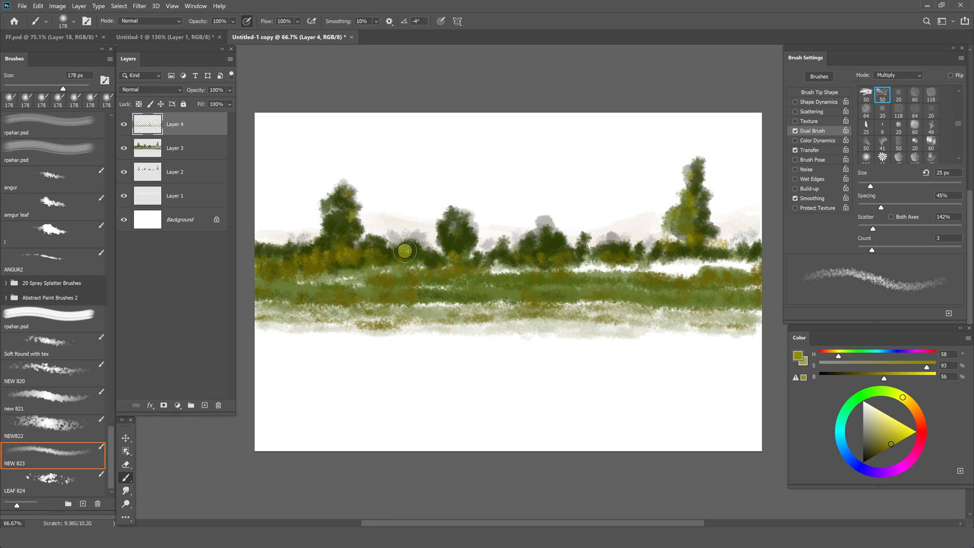
pyautogui.moveTo(453, 224)
pyautogui.mouseDown()
pyautogui.moveTo(474, 217)
pyautogui.moveTo(470, 245)
pyautogui.mouseUp()
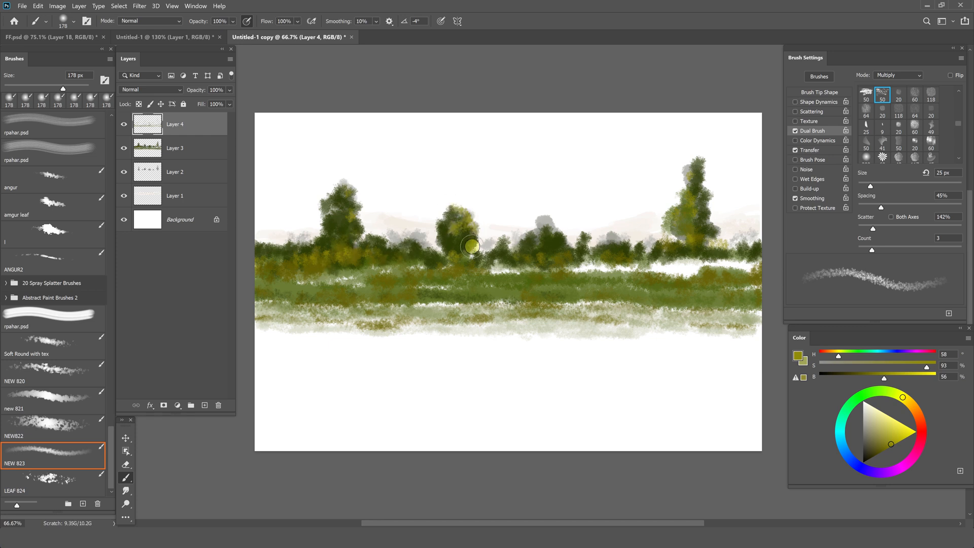
pyautogui.moveTo(554, 218); pyautogui.dragTo(552, 235)
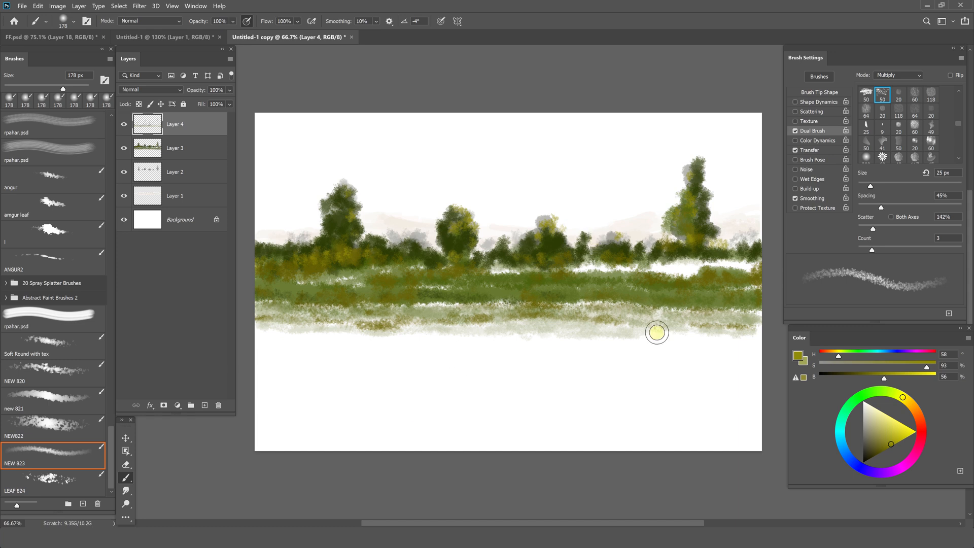
# Paint broken dark green vegetation patches below the bank on Layer 5 using 86% dual-brush spacing and 245% scatter
pyautogui.click(815, 103)
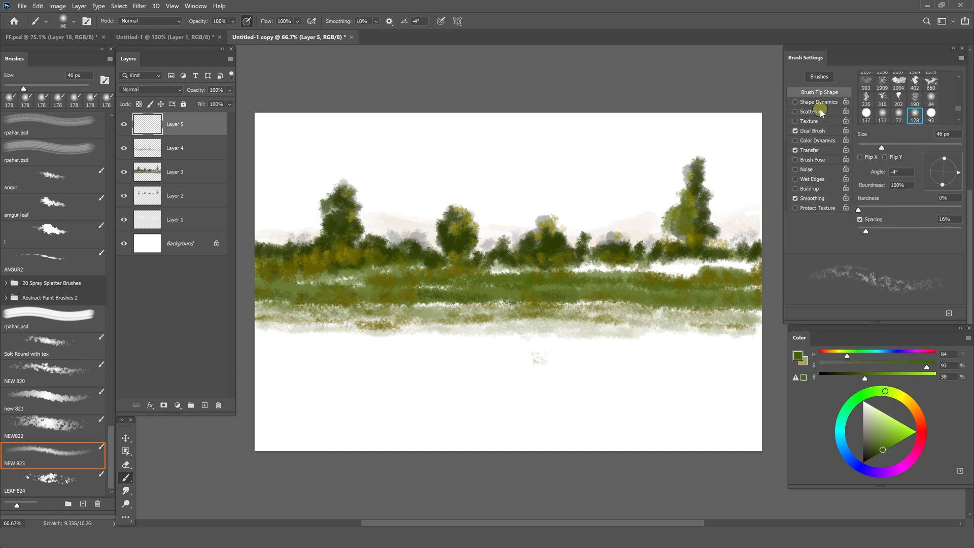
pyautogui.click(804, 130)
pyautogui.click(888, 230)
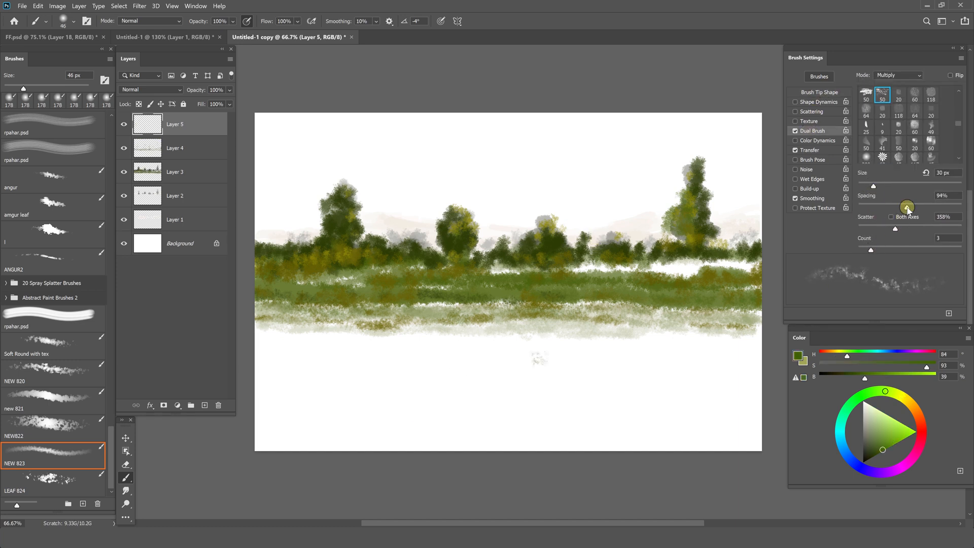
pyautogui.moveTo(905, 207); pyautogui.dragTo(912, 208)
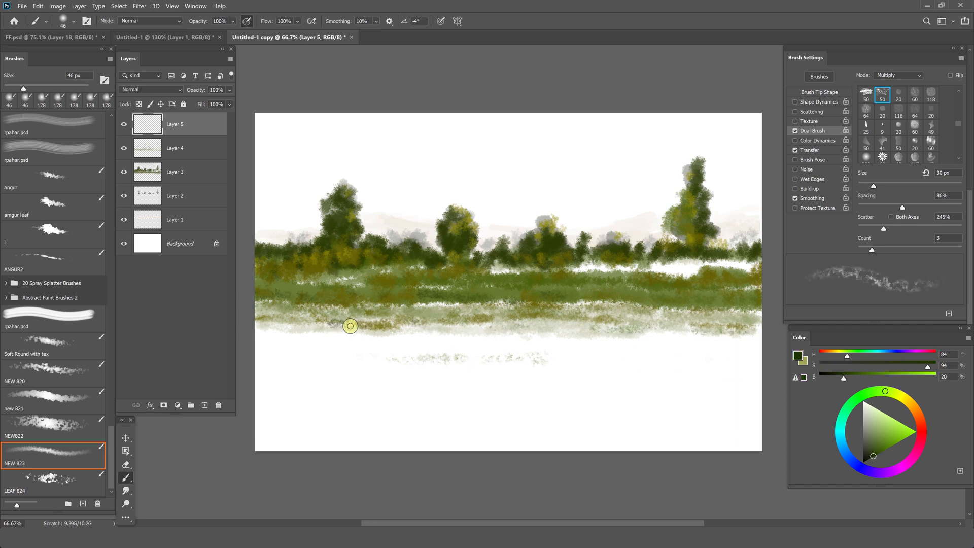
pyautogui.moveTo(576, 376); pyautogui.dragTo(610, 375)
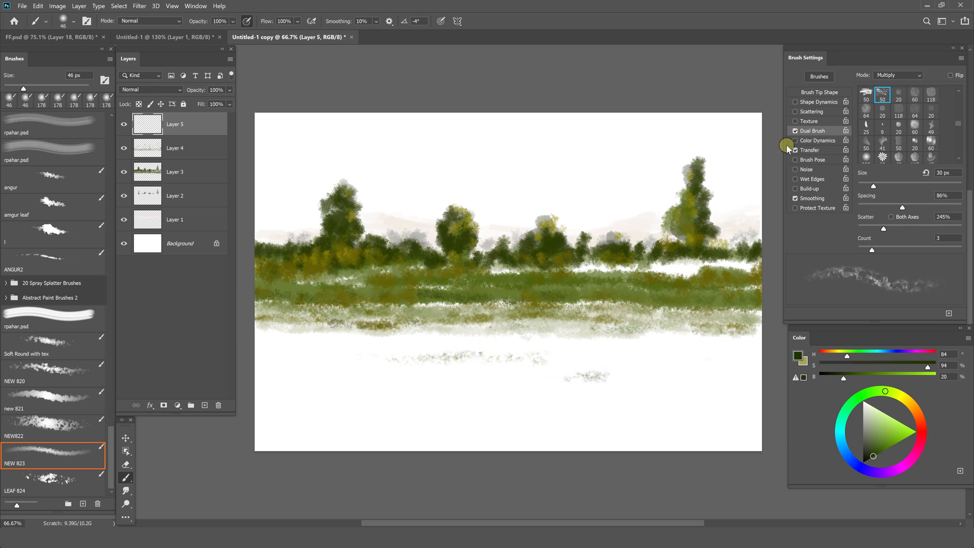
# Refine the dual brush to 18 px size, 81% spacing and 216% scatter, and add more grass tufts below the bank
pyautogui.click(830, 94)
pyautogui.click(814, 131)
pyautogui.moveTo(902, 207); pyautogui.dragTo(921, 209)
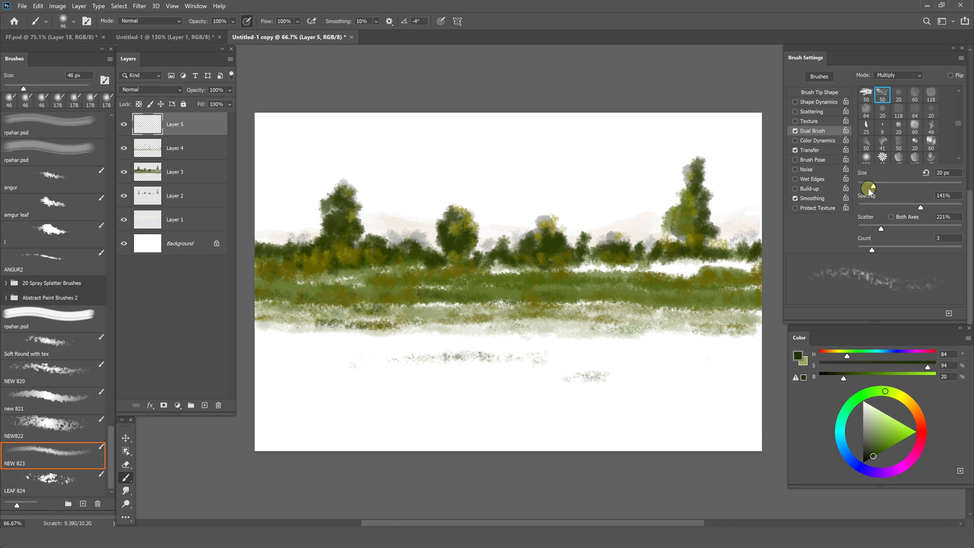
pyautogui.moveTo(870, 189); pyautogui.dragTo(862, 187)
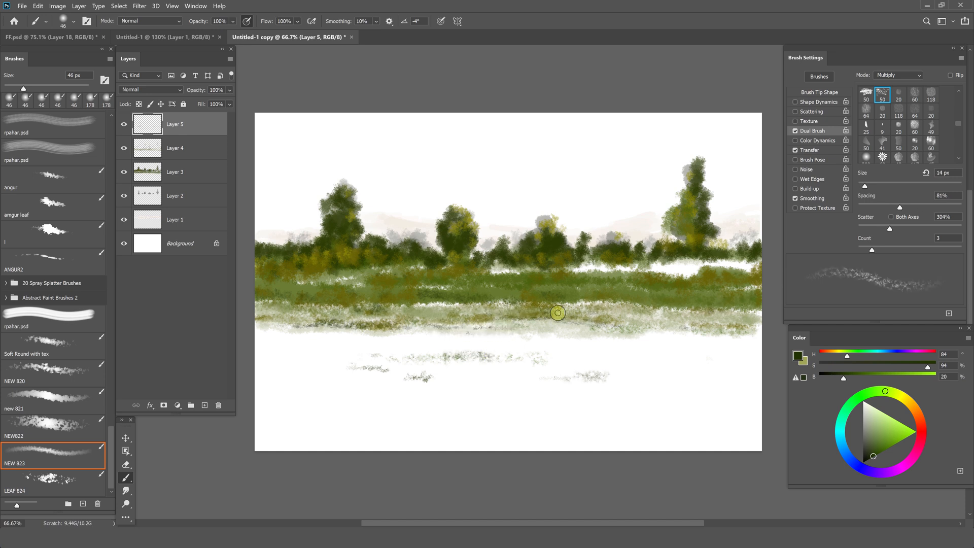
pyautogui.moveTo(869, 196); pyautogui.dragTo(864, 196)
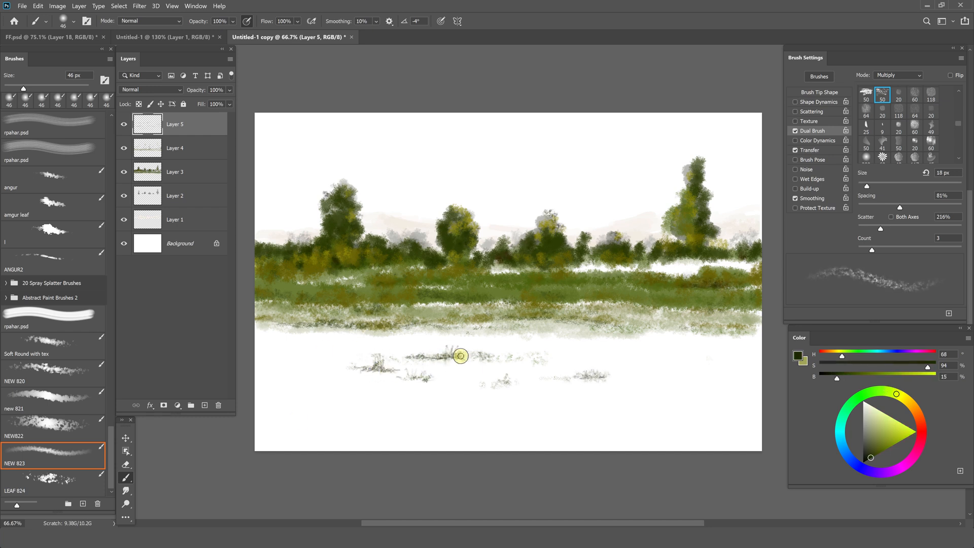
# Set the dual-brush size to 3 px and sketch a thin dark figure outline in the meadow on a new layer
pyautogui.moveTo(868, 187); pyautogui.dragTo(862, 187)
pyautogui.click(204, 406)
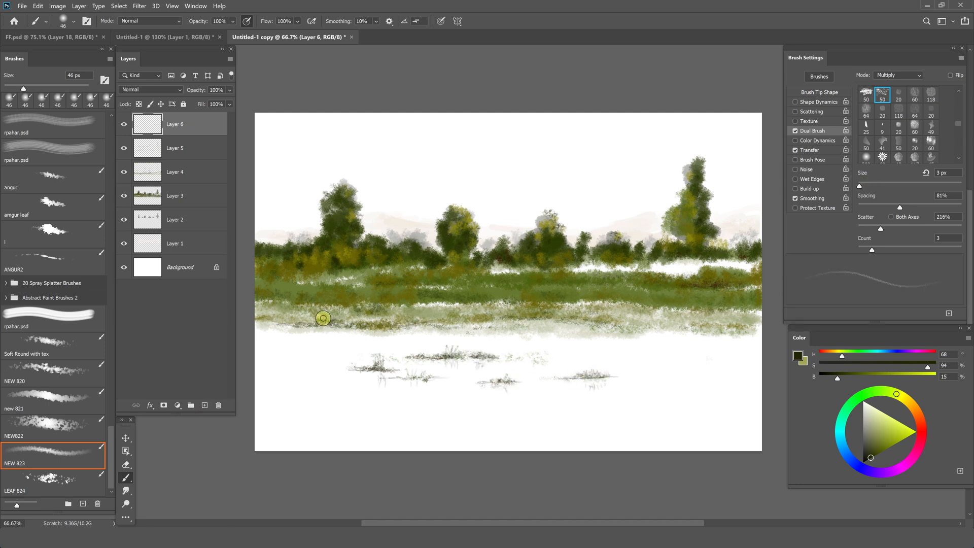
pyautogui.scroll(8, 309, 314)
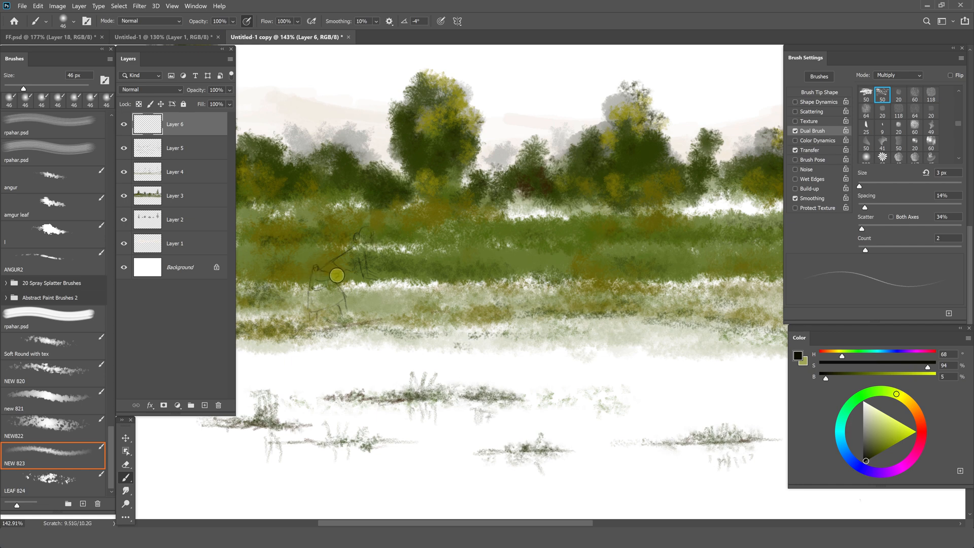
# Paint the figure's black head and hair bun on a new layer with the dual-brush size at 13 px
pyautogui.hotkey('ctrl', 'shift', 'alt', 'n')
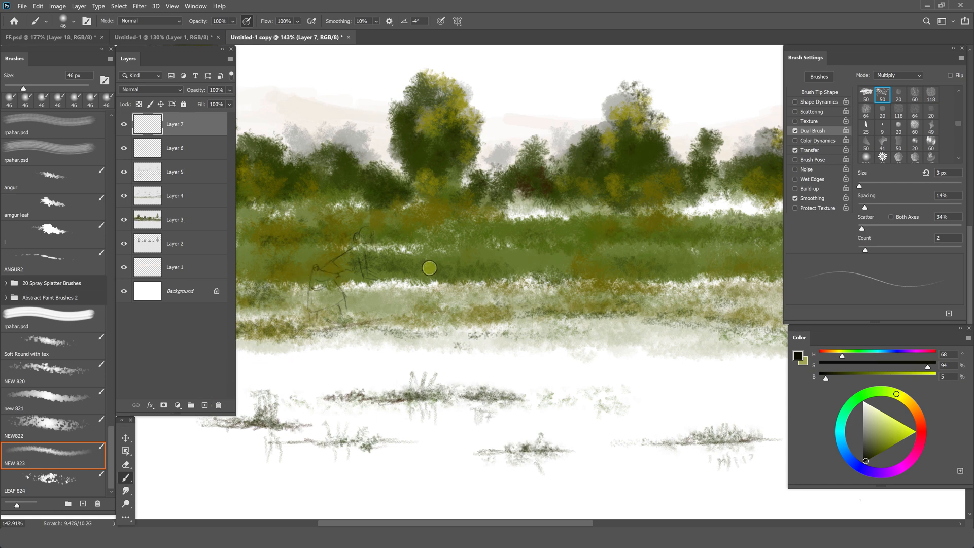
pyautogui.click(862, 186)
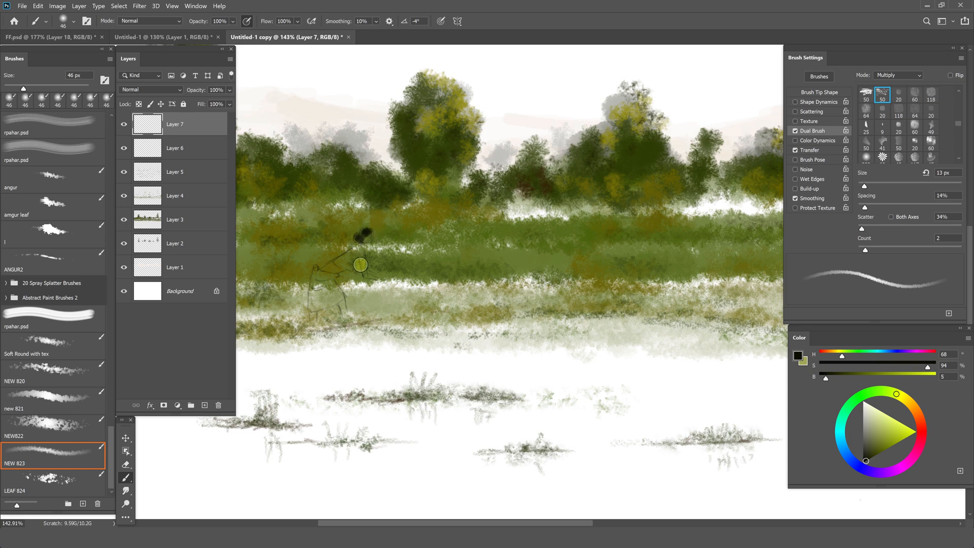
# Paint the figure's arm in brown (H 41, S 94, B 52) using a 29 px brush, 12 px dual-brush size, 5% spacing and 5% scatter
pyautogui.moveTo(844, 355); pyautogui.dragTo(833, 355)
pyautogui.click(870, 376)
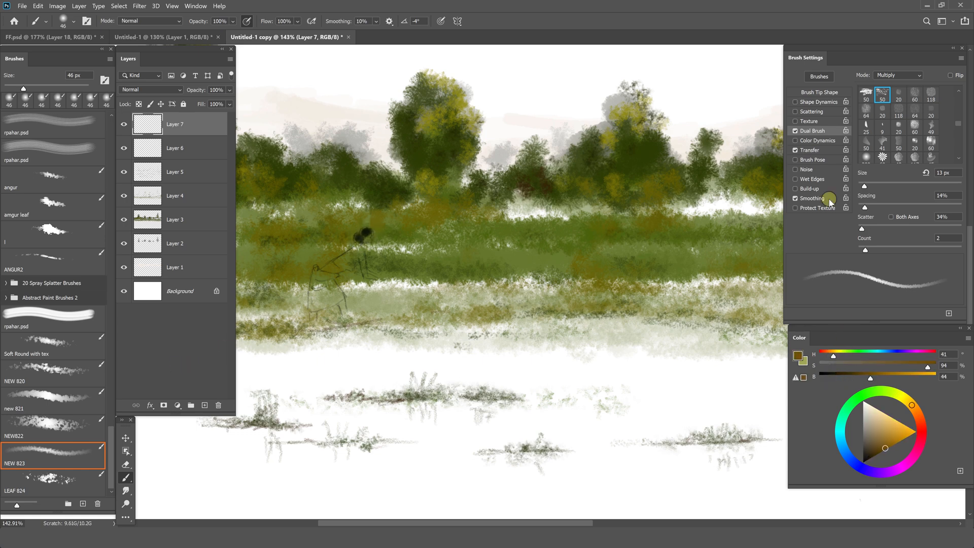
pyautogui.click(830, 94)
pyautogui.moveTo(882, 147); pyautogui.dragTo(873, 147)
pyautogui.click(811, 132)
pyautogui.click(864, 207)
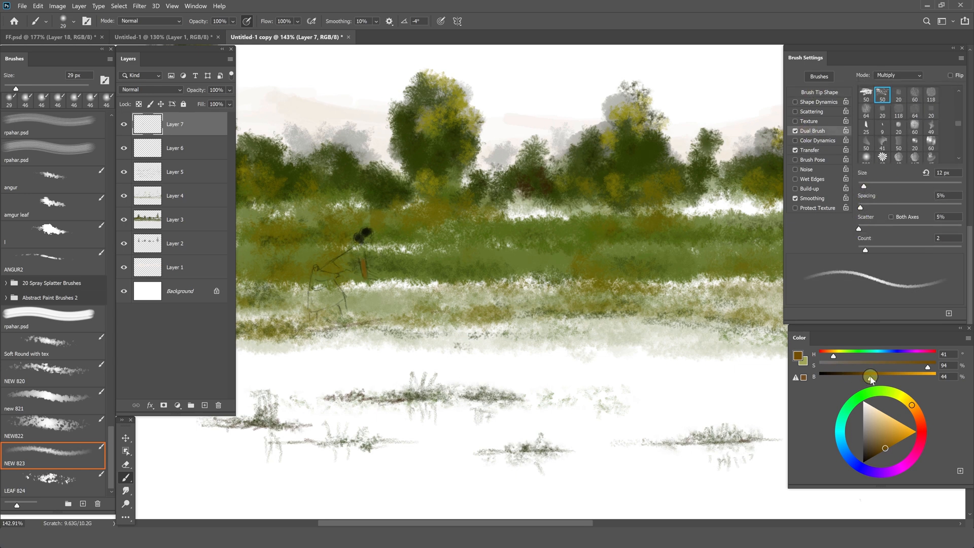
pyautogui.moveTo(871, 378); pyautogui.dragTo(881, 377)
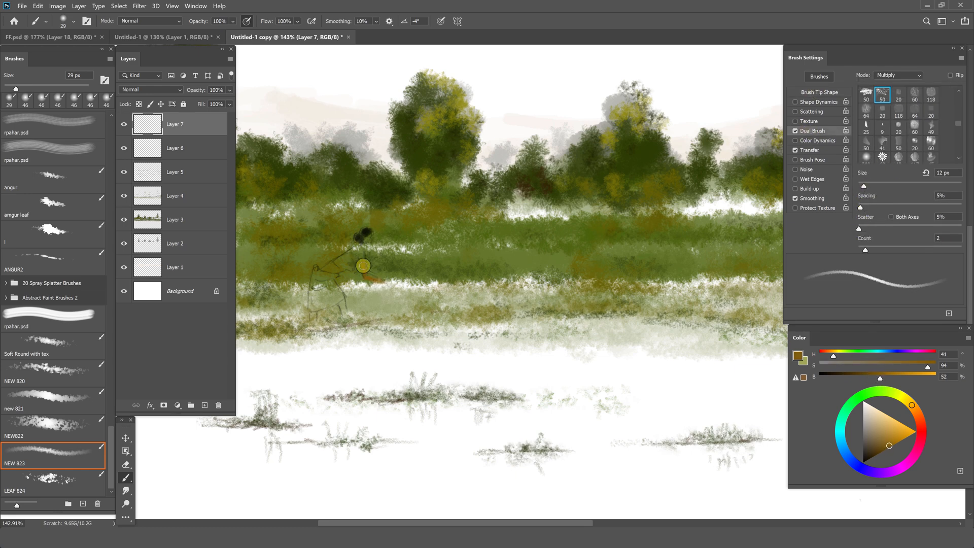
# Paint the dress in yellow (H 59, S 94, B 64) and add darker folds at 52% brightness with an 8 px dual-brush size
pyautogui.click(839, 354)
pyautogui.click(894, 378)
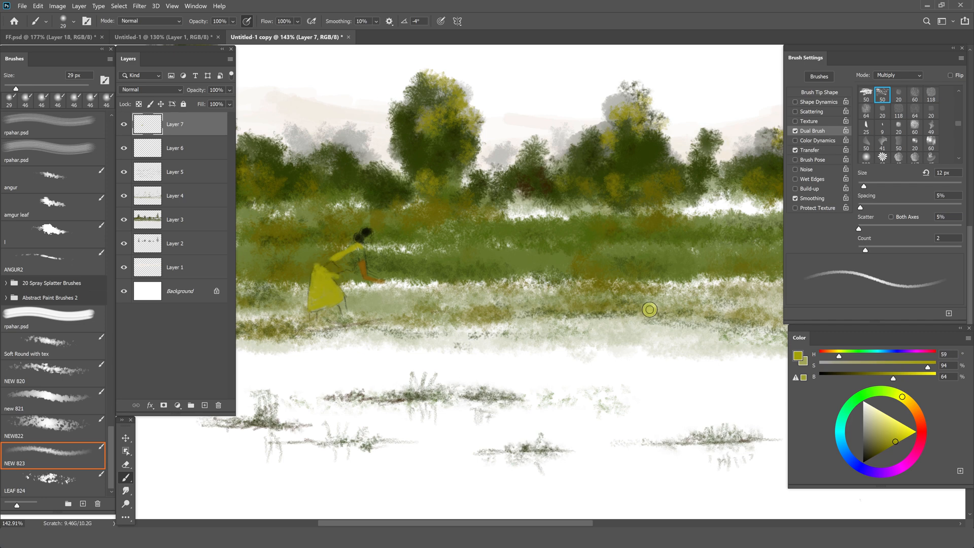
pyautogui.moveTo(893, 378); pyautogui.dragTo(883, 379)
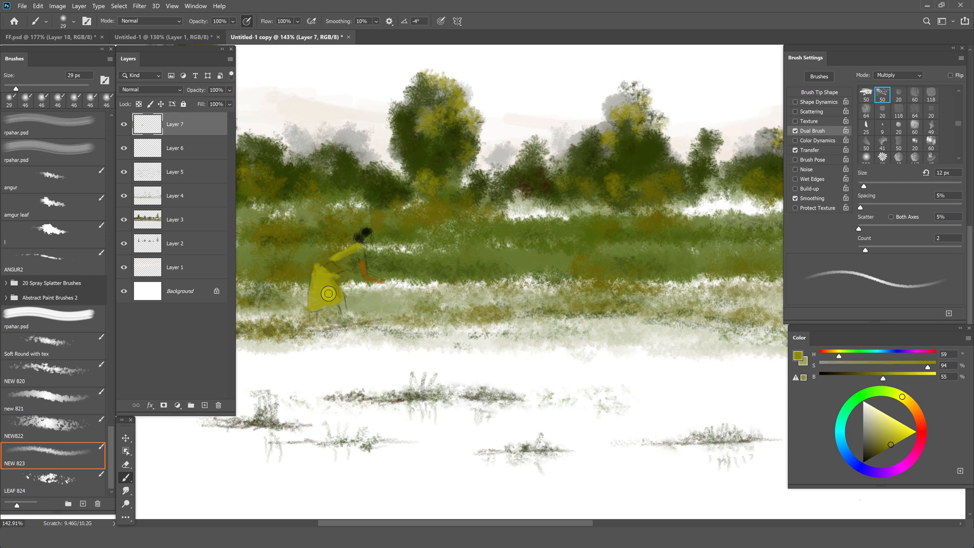
pyautogui.moveTo(883, 379); pyautogui.dragTo(880, 379)
pyautogui.moveTo(865, 186); pyautogui.dragTo(862, 186)
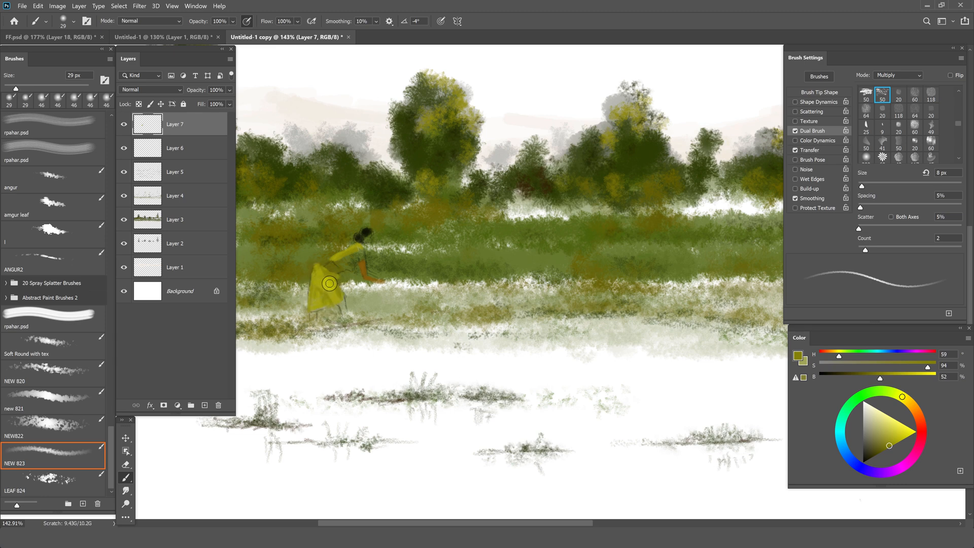
# Blend light and shadow folds across the skirt down to its hem using yellows sampled from the dress
pyautogui.keyDown('alt'); pyautogui.click(322, 297); pyautogui.keyUp('alt')
pyautogui.keyDown('alt'); pyautogui.click(317, 275); pyautogui.keyUp('alt')
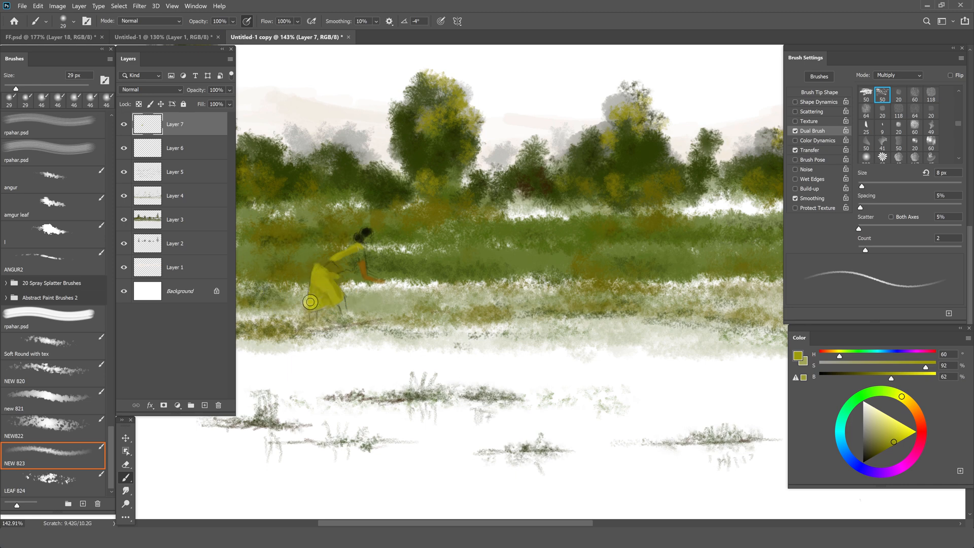
pyautogui.keyDown('alt'); pyautogui.click(324, 272); pyautogui.keyUp('alt')
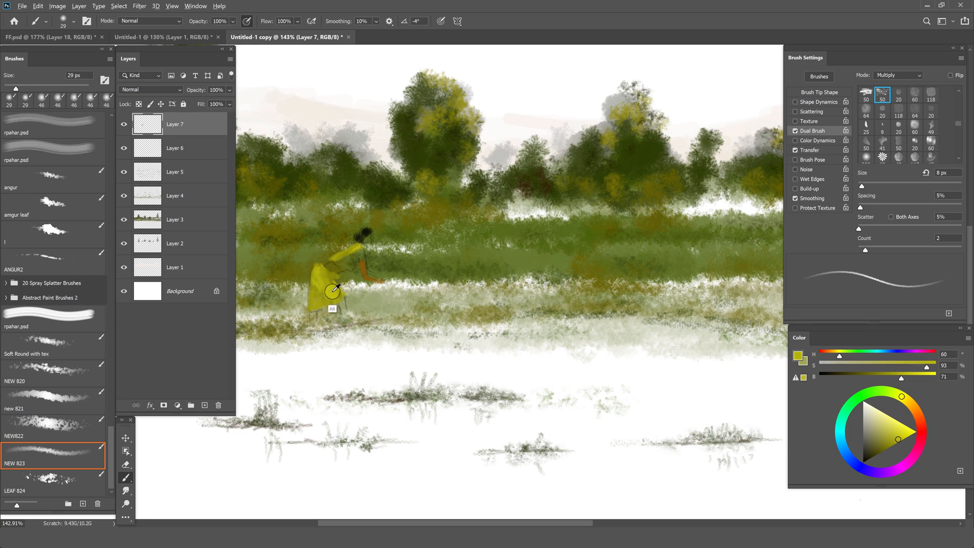
pyautogui.keyDown('alt'); pyautogui.click(333, 291); pyautogui.keyUp('alt')
pyautogui.keyDown('alt'); pyautogui.click(324, 284); pyautogui.keyUp('alt')
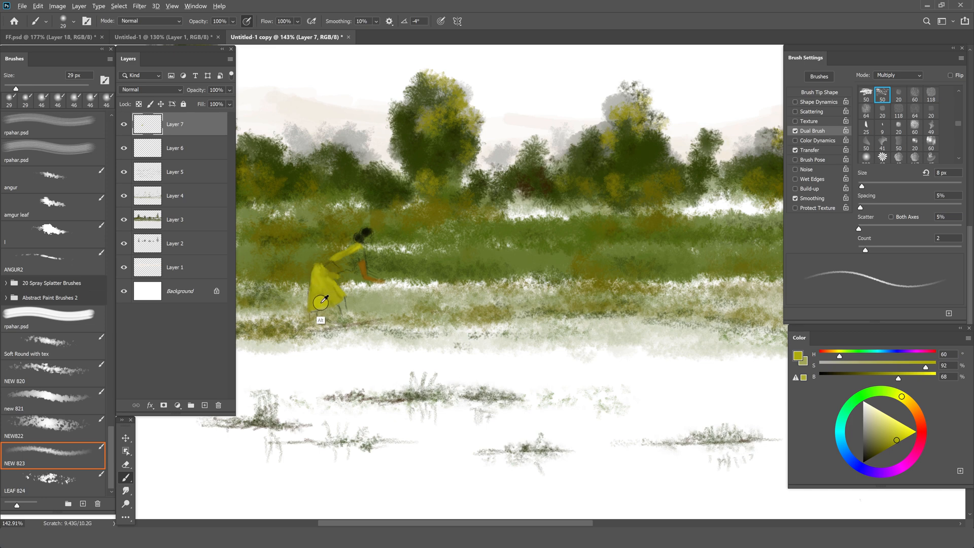
pyautogui.keyDown('alt'); pyautogui.click(322, 302); pyautogui.keyUp('alt')
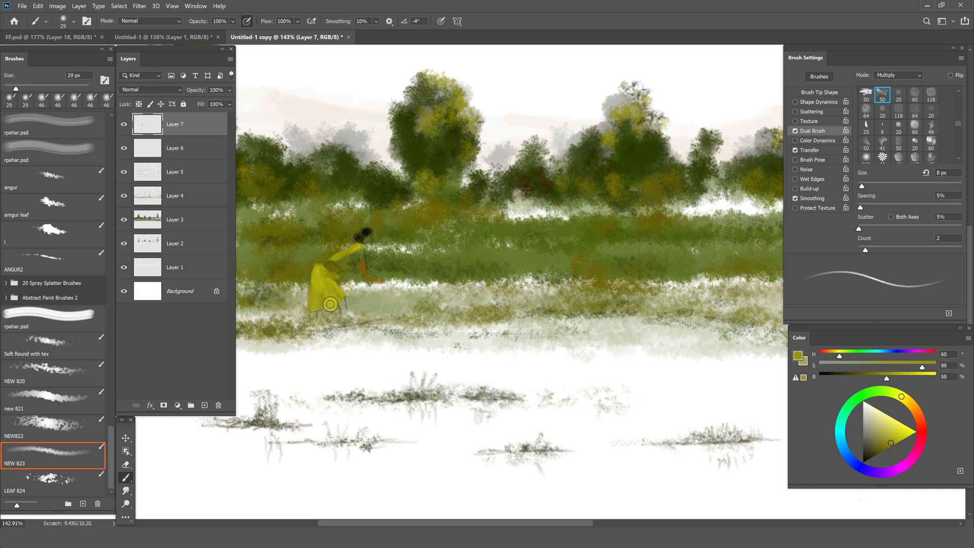
pyautogui.keyDown('alt'); pyautogui.click(326, 282); pyautogui.keyUp('alt')
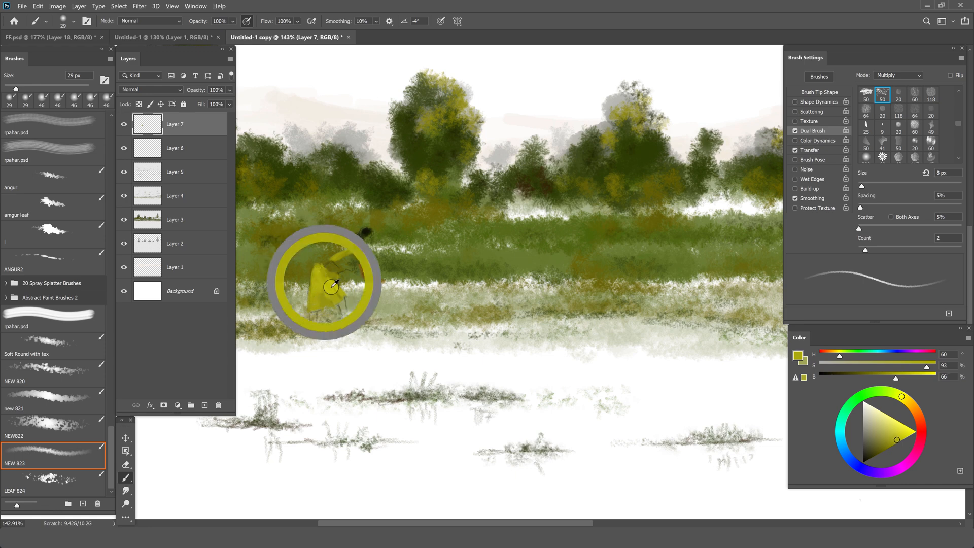
pyautogui.keyDown('alt'); pyautogui.click(330, 300); pyautogui.keyUp('alt')
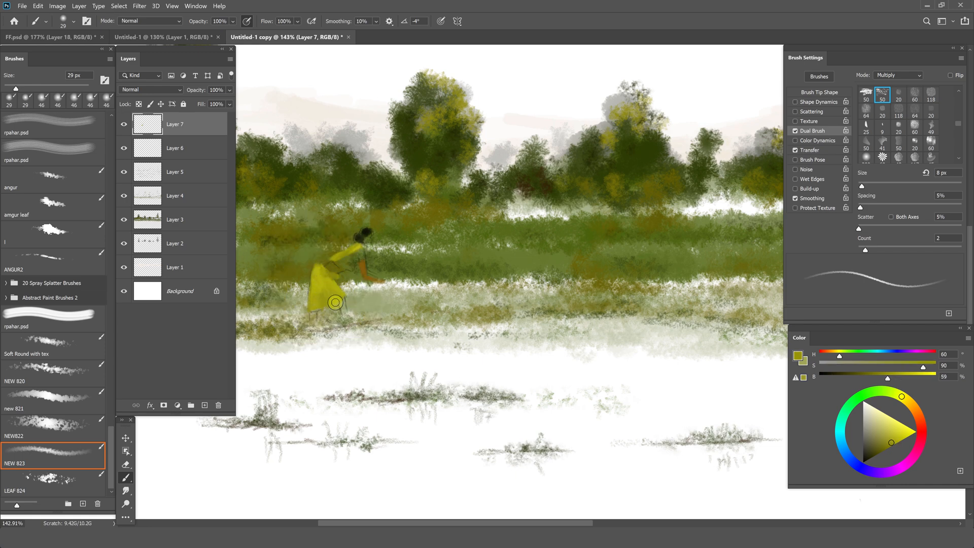
pyautogui.keyDown('alt'); pyautogui.click(317, 284); pyautogui.keyUp('alt')
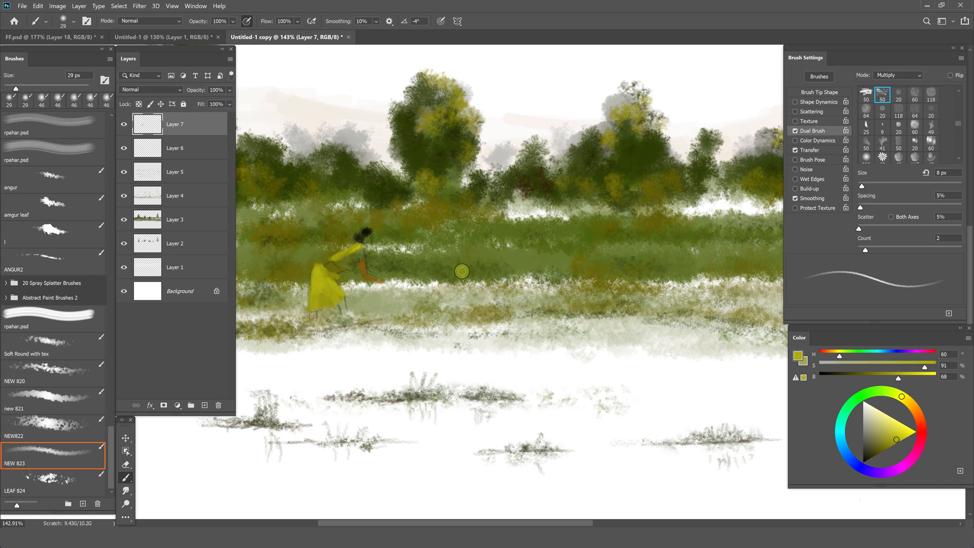
# Paint the figure's bare waist, legs and second hand in browns (H 41, S 94) at 52%, 47% and 63% brightness
pyautogui.keyDown('alt'); pyautogui.click(336, 269); pyautogui.keyUp('alt')
pyautogui.moveTo(329, 265); pyautogui.dragTo(346, 273)
pyautogui.click(311, 318)
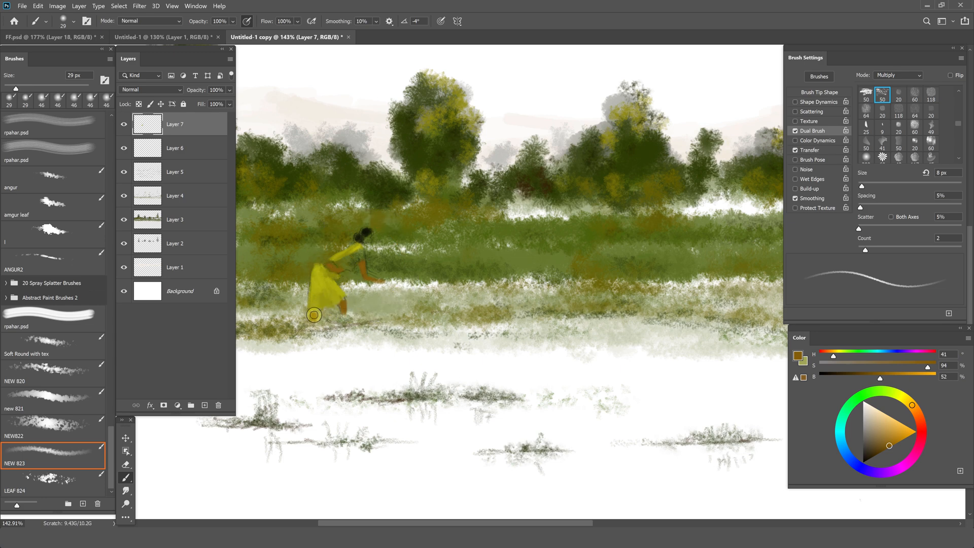
pyautogui.moveTo(880, 379); pyautogui.dragTo(874, 378)
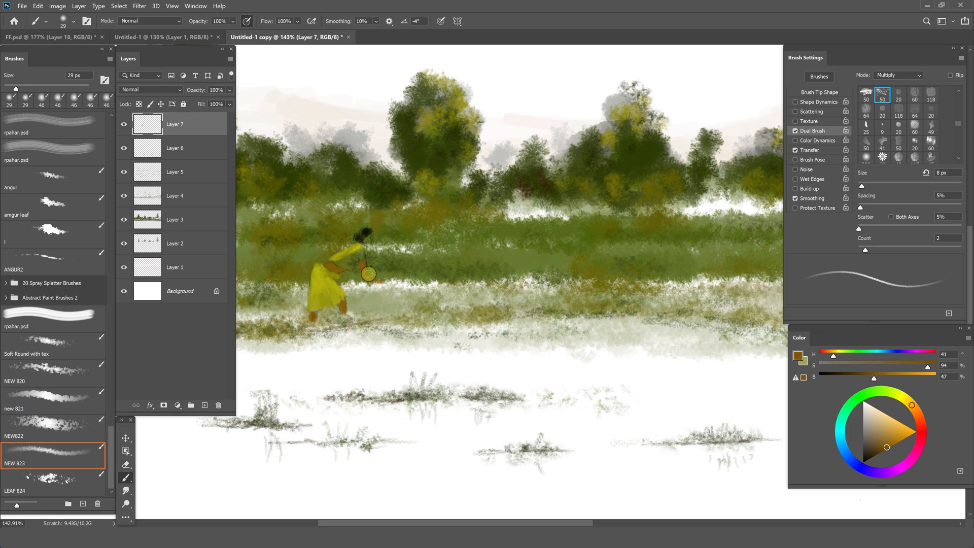
pyautogui.moveTo(371, 269); pyautogui.dragTo(365, 263)
pyautogui.moveTo(874, 377); pyautogui.dragTo(893, 377)
pyautogui.moveTo(367, 276); pyautogui.dragTo(365, 264)
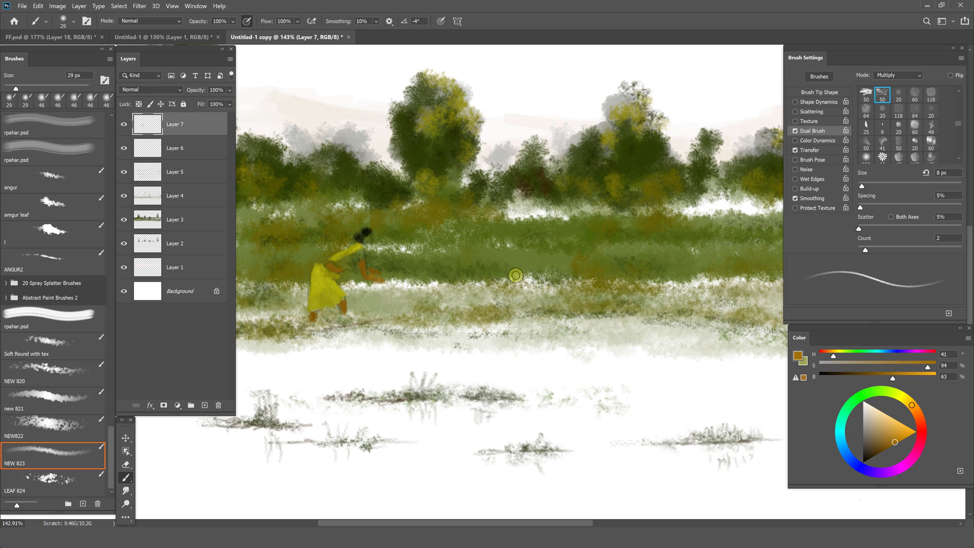
# Paint the figure's blouse in red (H 14, S 94, B 61) and shade it at 50% brightness
pyautogui.moveTo(834, 355); pyautogui.dragTo(826, 355)
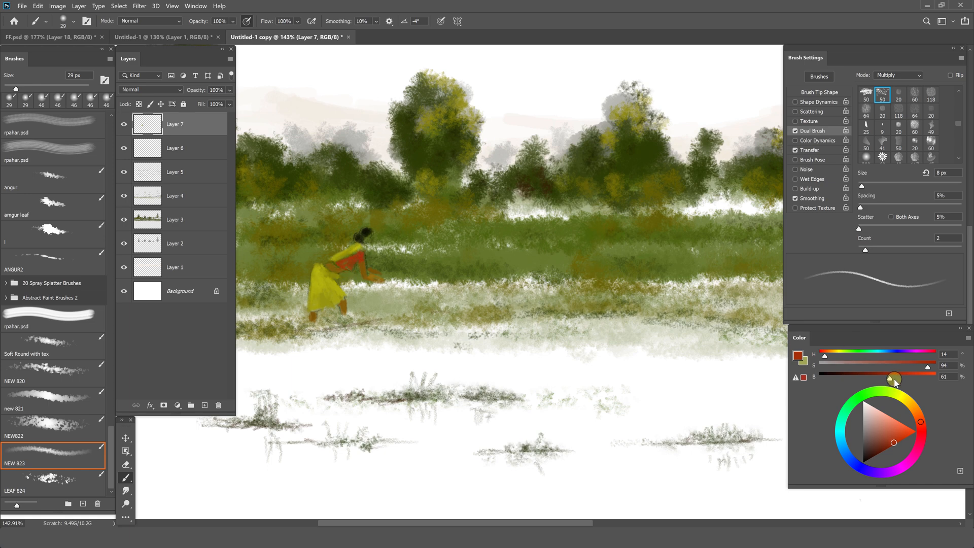
pyautogui.moveTo(895, 378); pyautogui.dragTo(878, 378)
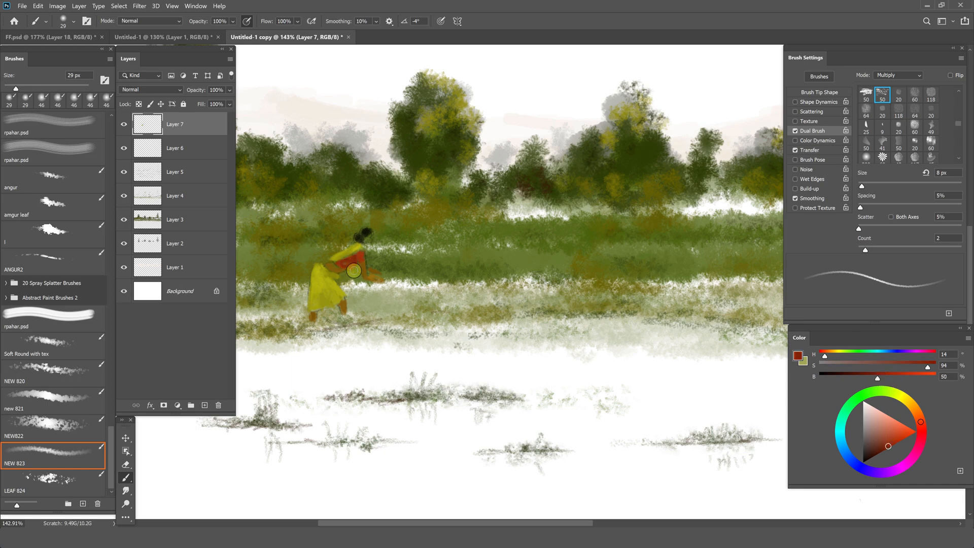
# Refine the figure's waist, face and blouse with browns and reds sampled from the skin and clothing
pyautogui.keyDown('alt'); pyautogui.click(339, 270); pyautogui.keyUp('alt')
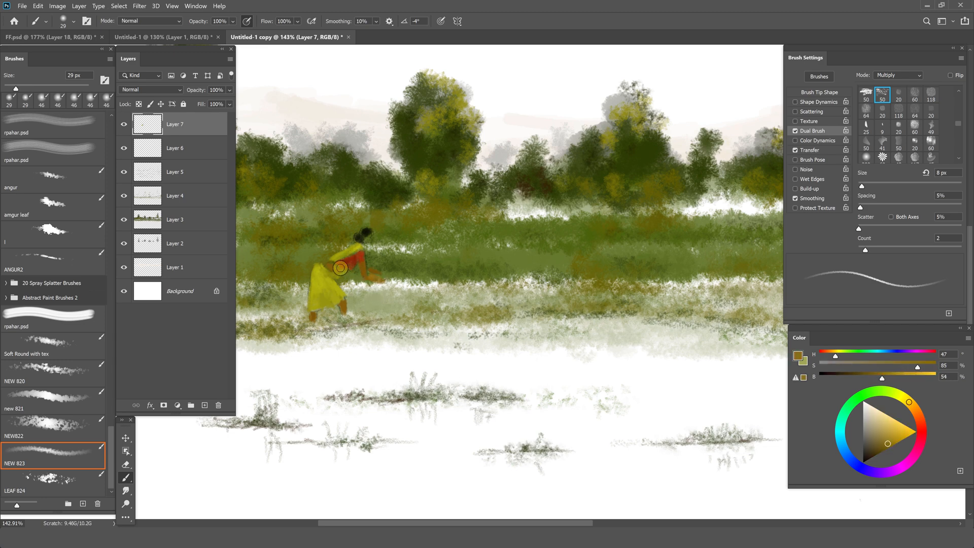
pyautogui.moveTo(329, 261); pyautogui.dragTo(331, 269)
pyautogui.keyDown('alt'); pyautogui.click(334, 269); pyautogui.keyUp('alt')
pyautogui.keyDown('alt'); pyautogui.click(358, 257); pyautogui.keyUp('alt')
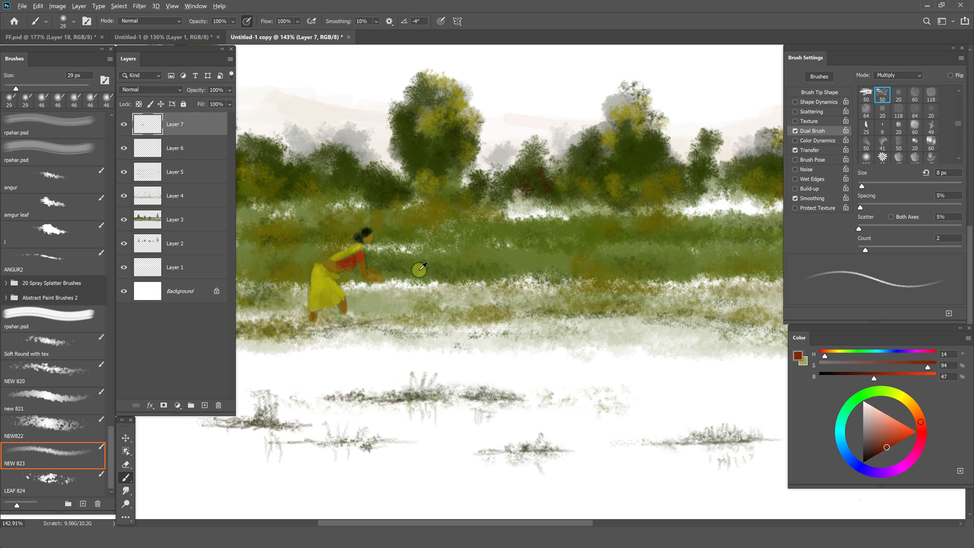
pyautogui.scroll(2, 419, 270)
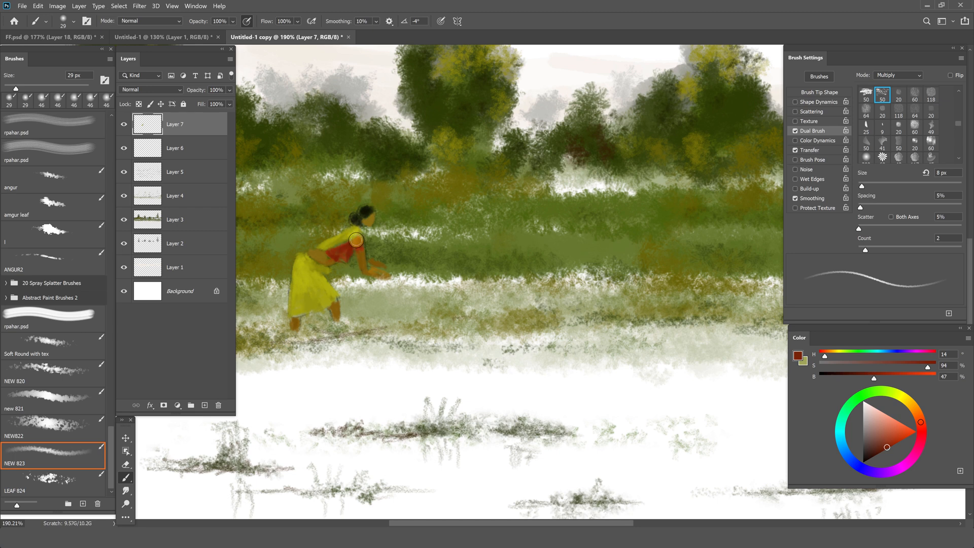
pyautogui.keyDown('alt'); pyautogui.click(323, 259); pyautogui.keyUp('alt')
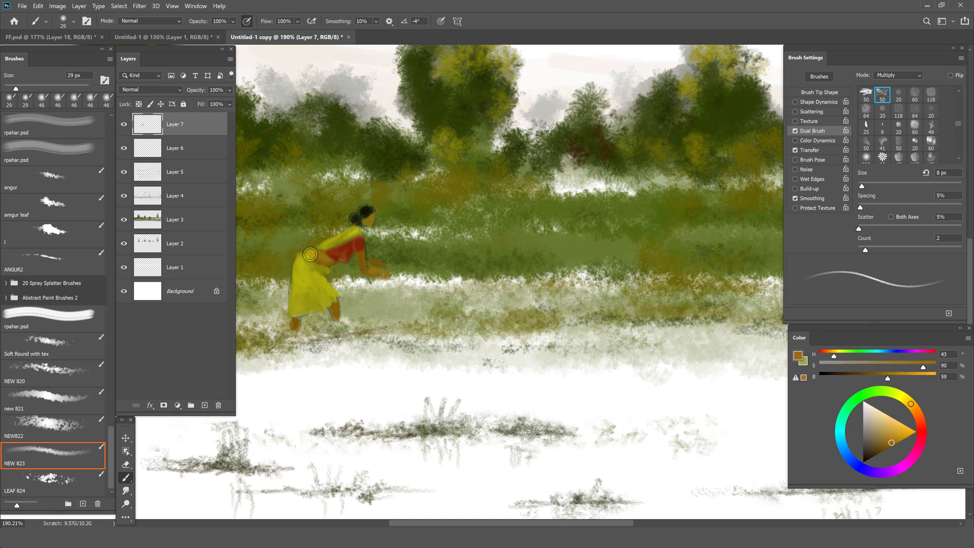
# Shade the skirt below the waist in dark yellow (H 59, S 94, B 48) and blend its folds with sampled yellows
pyautogui.keyDown('alt'); pyautogui.click(329, 271); pyautogui.keyUp('alt')
pyautogui.keyDown('alt'); pyautogui.click(324, 269); pyautogui.keyUp('alt')
pyautogui.click(876, 377)
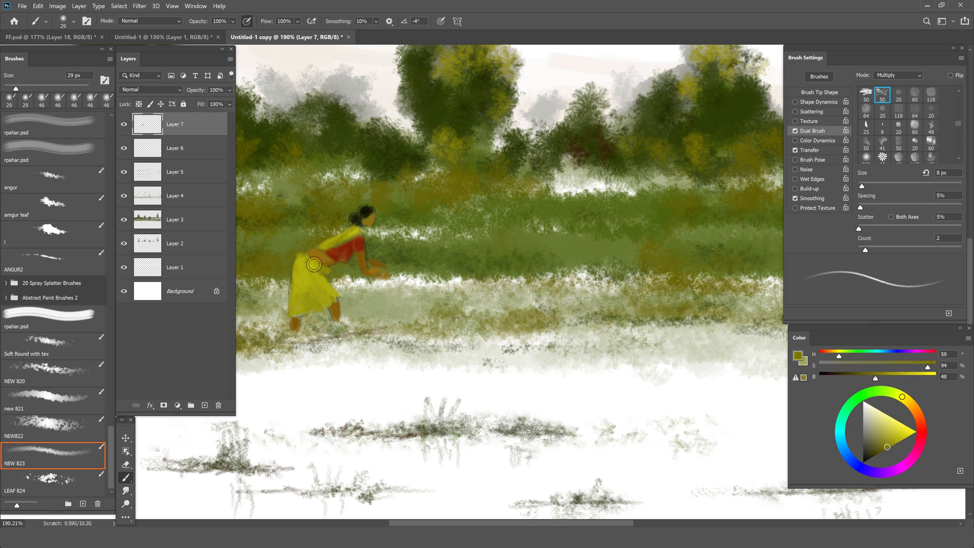
pyautogui.keyDown('alt'); pyautogui.click(305, 273); pyautogui.keyUp('alt')
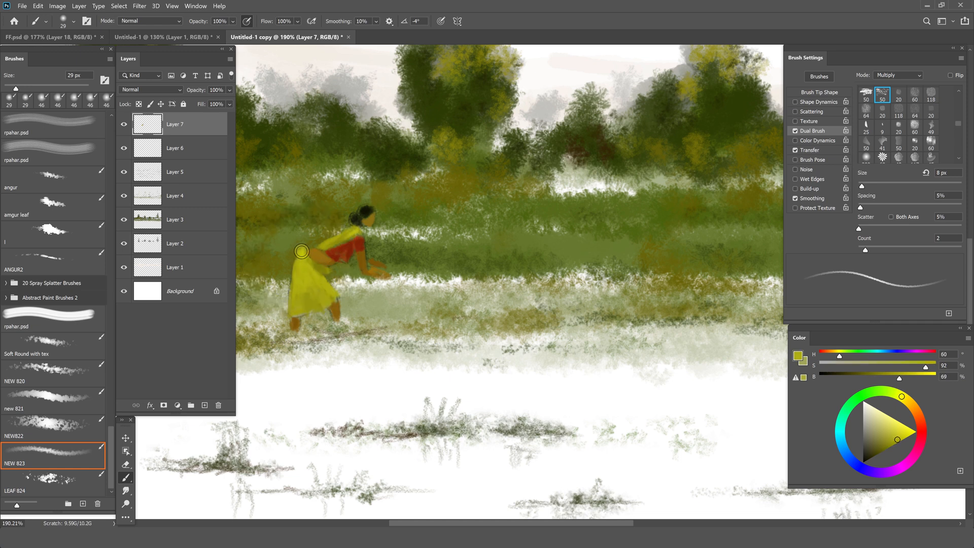
pyautogui.keyDown('alt'); pyautogui.click(313, 305); pyautogui.keyUp('alt')
pyautogui.moveTo(320, 300); pyautogui.dragTo(310, 288)
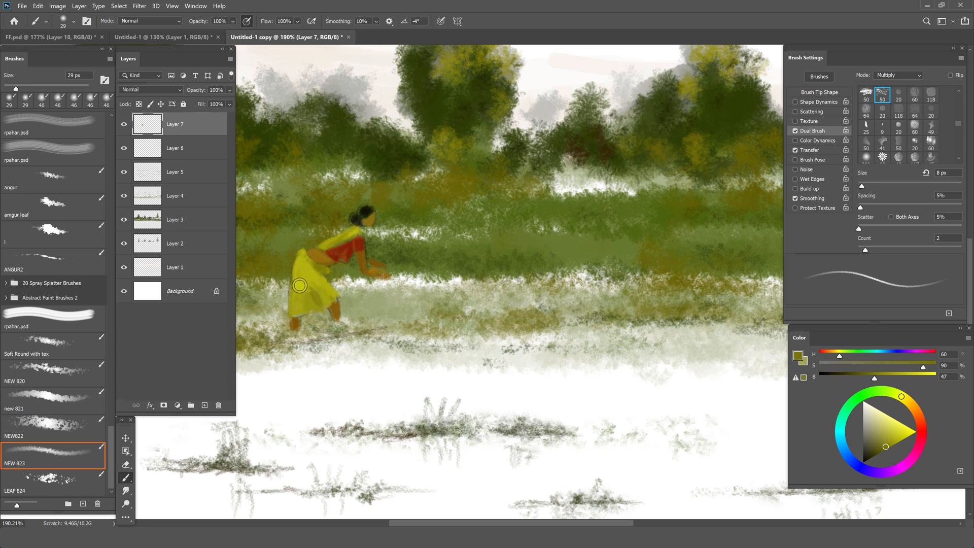
pyautogui.keyDown('alt'); pyautogui.click(292, 295); pyautogui.keyUp('alt')
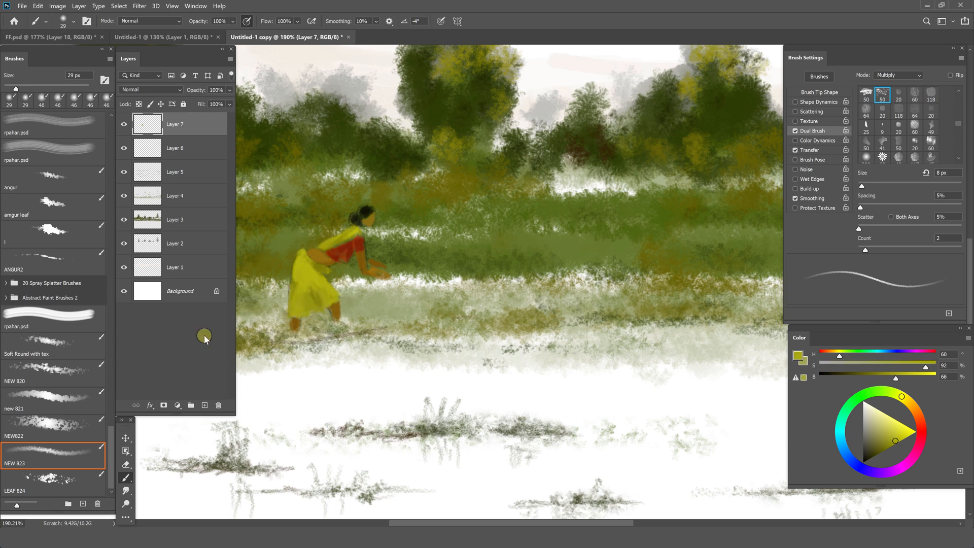
# Strengthen the contrast of Layer 7 with Levels, raising the black input level to 41 and lowering the white input level
pyautogui.scroll(-6, 414, 296)
pyautogui.scroll(1, 415, 295)
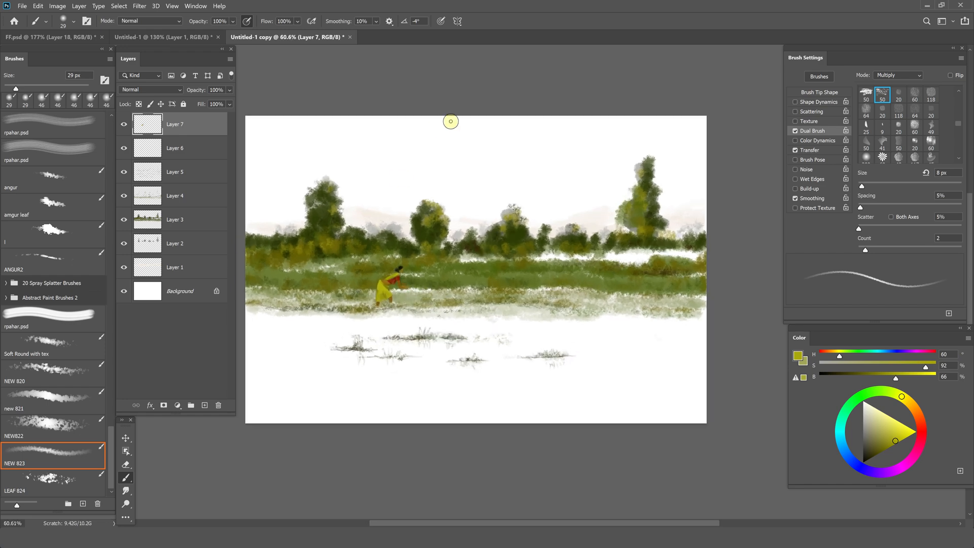
pyautogui.click(57, 7)
pyautogui.moveTo(76, 26)
pyautogui.click(153, 37)
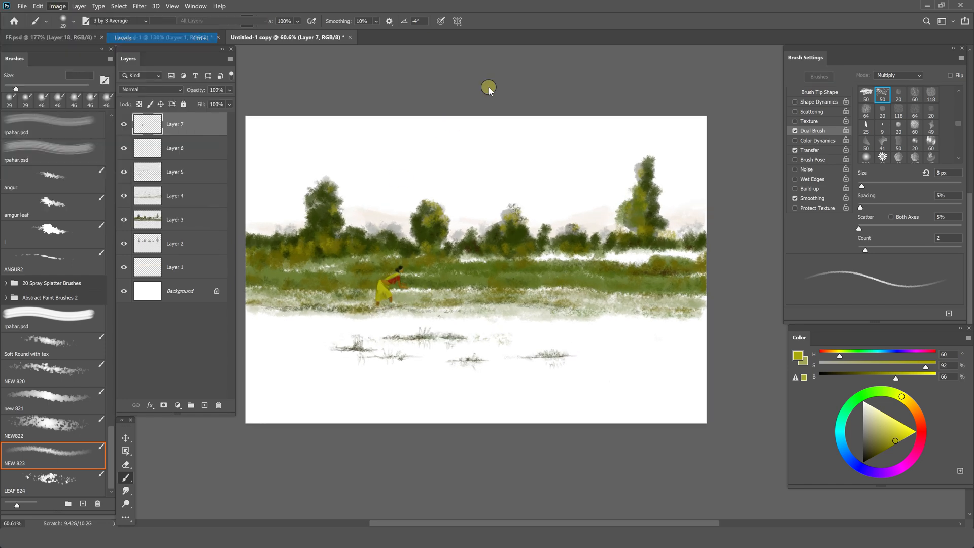
pyautogui.moveTo(655, 227); pyautogui.dragTo(664, 227)
pyautogui.moveTo(783, 227); pyautogui.dragTo(765, 228)
pyautogui.moveTo(664, 226); pyautogui.dragTo(676, 227)
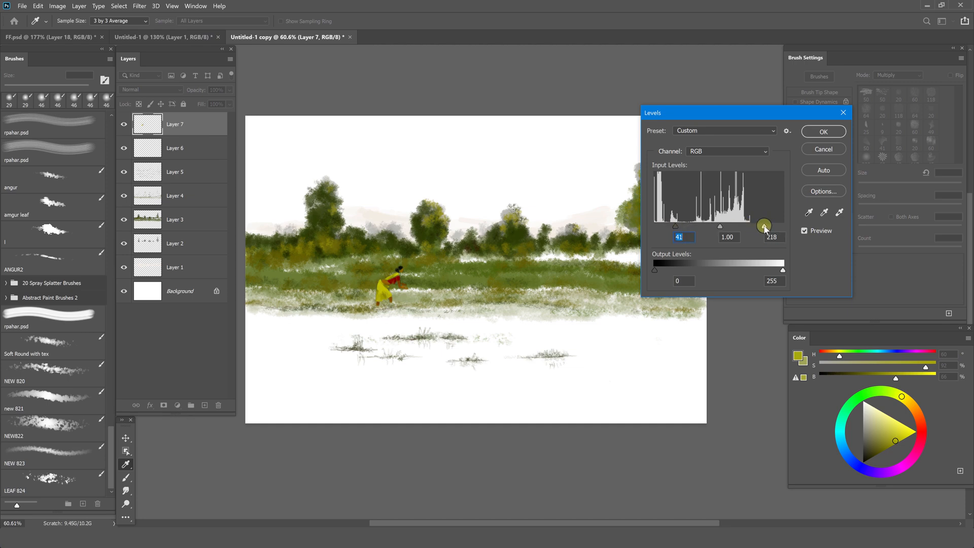
pyautogui.moveTo(764, 227); pyautogui.dragTo(772, 227)
pyautogui.press('Return')
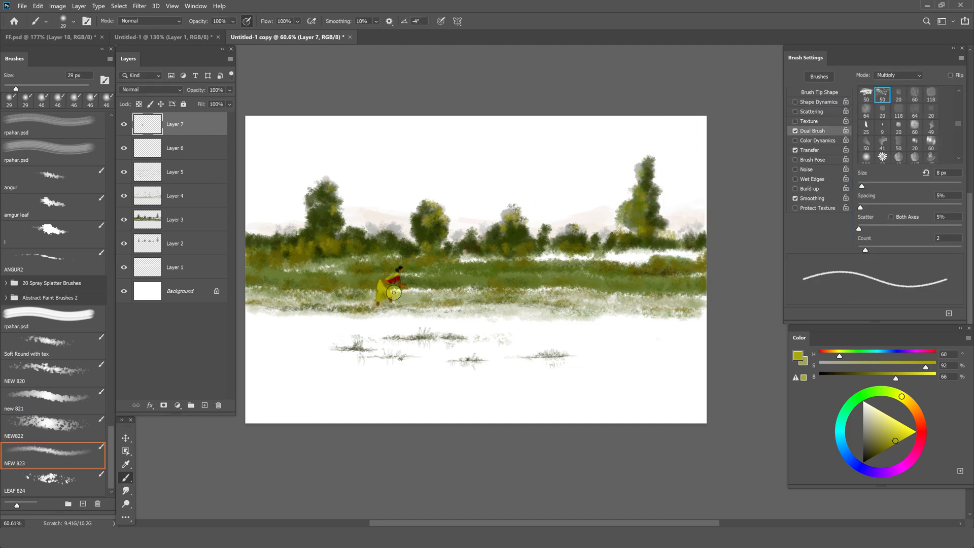
# Touch up the skirt's lit areas and lower shadow folds with bright and dark yellows sampled from the adjusted figure
pyautogui.scroll(5, 394, 293)
pyautogui.keyDown('alt'); pyautogui.click(384, 294); pyautogui.keyUp('alt')
pyautogui.moveTo(350, 269)
pyautogui.mouseDown()
pyautogui.moveTo(378, 277)
pyautogui.moveTo(379, 293)
pyautogui.moveTo(370, 282)
pyautogui.moveTo(390, 285)
pyautogui.moveTo(351, 263)
pyautogui.moveTo(350, 235)
pyautogui.moveTo(353, 290)
pyautogui.moveTo(343, 271)
pyautogui.mouseUp()
pyautogui.scroll(-6, 344, 270)
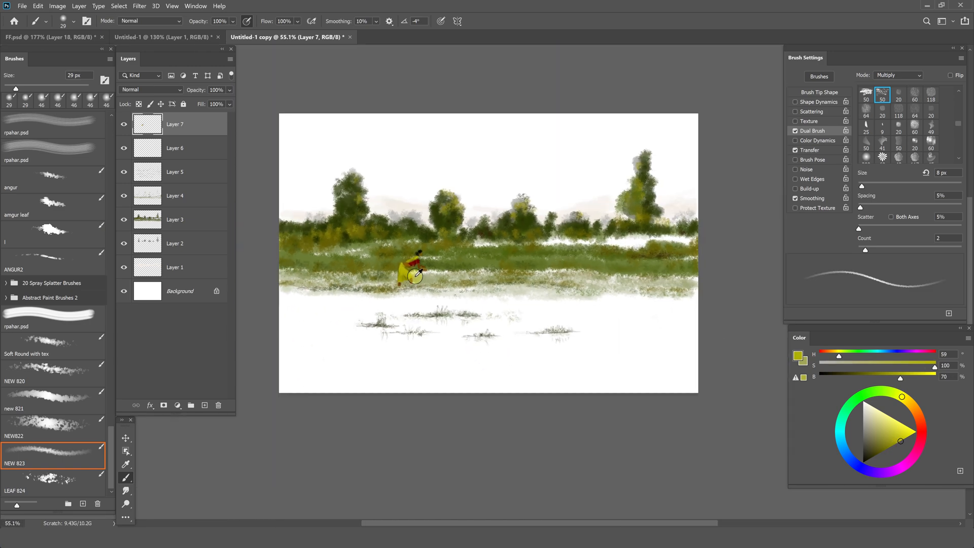
pyautogui.scroll(4, 405, 280)
pyautogui.scroll(1, 405, 280)
pyautogui.keyDown('alt'); pyautogui.click(389, 277); pyautogui.keyUp('alt')
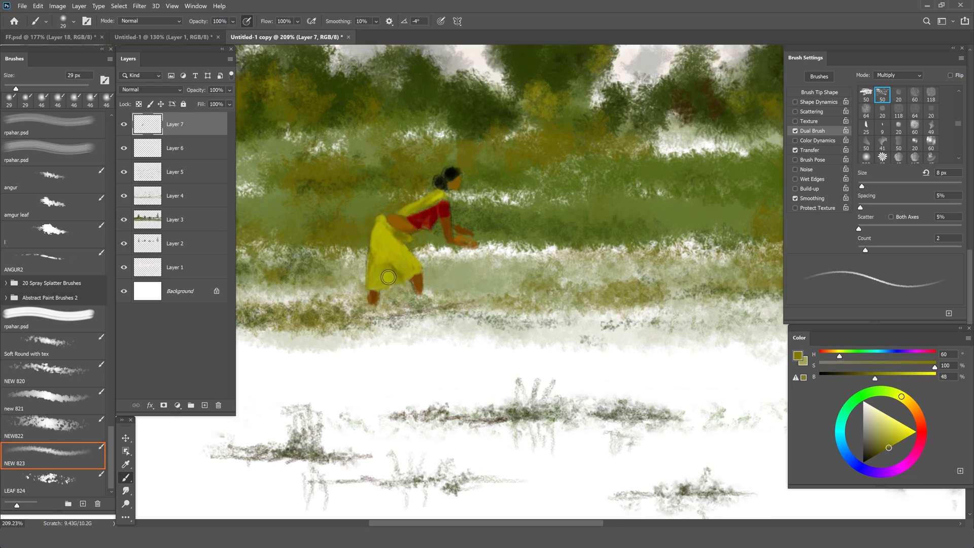
pyautogui.moveTo(389, 276); pyautogui.dragTo(370, 287)
pyautogui.hotkey('ctrl', '0')
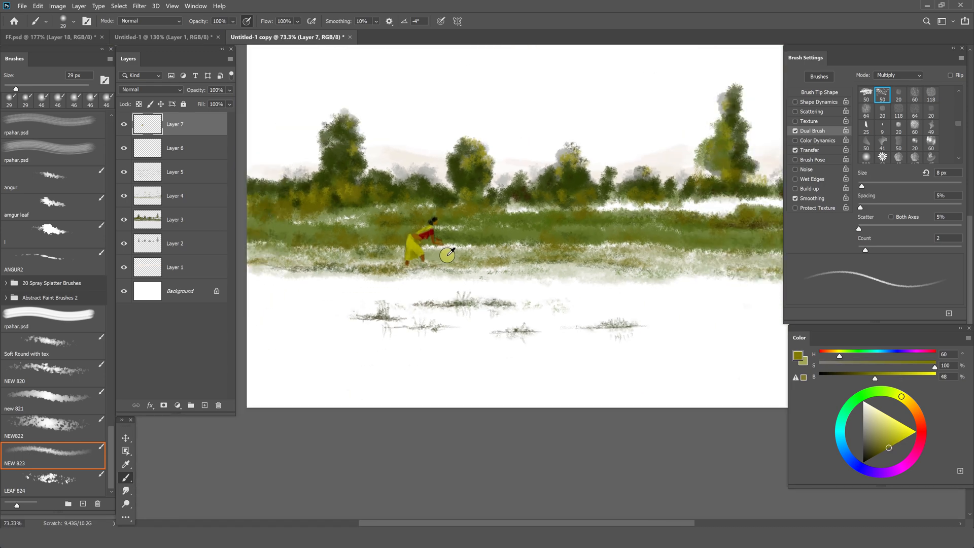
# Scale down the woman on Layer 7 and place her near the left end of the meadow's lower edge
pyautogui.hotkey('ctrl', 't')
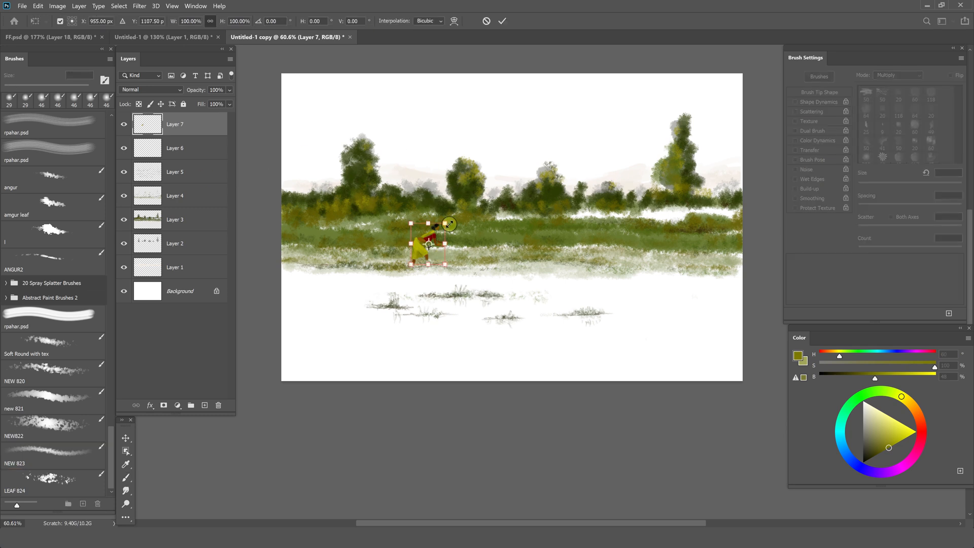
pyautogui.moveTo(445, 223)
pyautogui.mouseDown()
pyautogui.moveTo(430, 241)
pyautogui.moveTo(404, 248)
pyautogui.moveTo(423, 253)
pyautogui.moveTo(341, 250)
pyautogui.moveTo(333, 259)
pyautogui.mouseUp()
pyautogui.click(504, 22)
pyautogui.press('v')
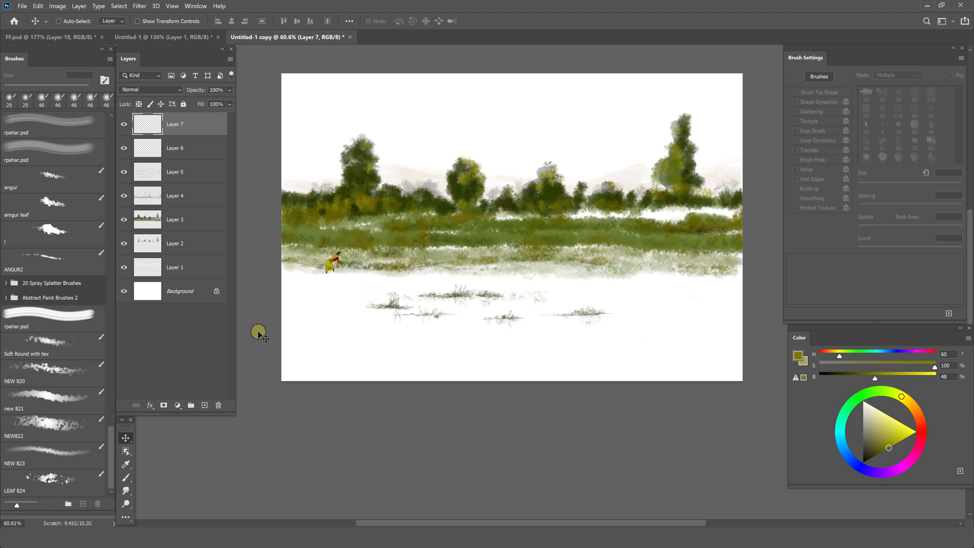
# Hide Layer 6 and make a vertically flipped copy of Layer 7 into the woman's reflection below her feet at 59% fill
pyautogui.click(127, 149)
pyautogui.moveTo(153, 127); pyautogui.dragTo(204, 405)
pyautogui.hotkey('ctrl', 't')
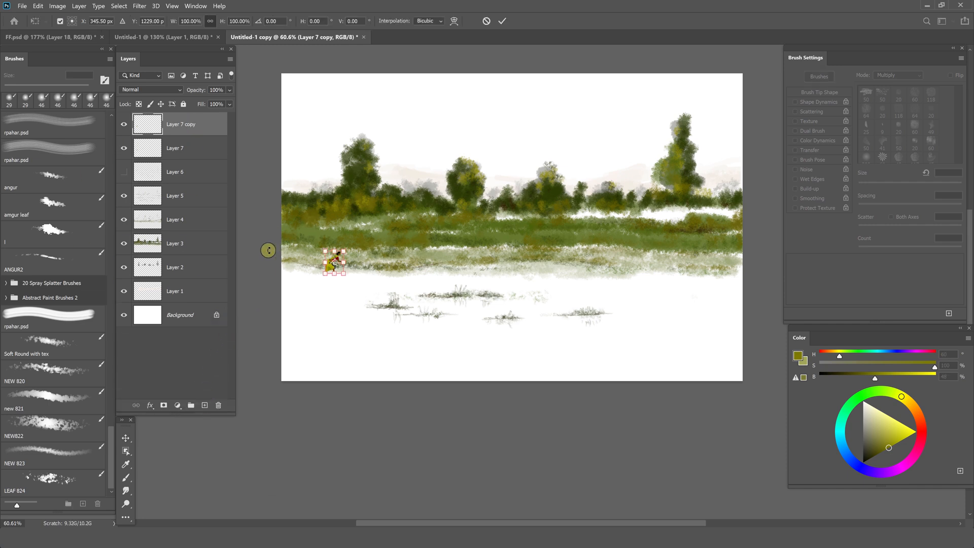
pyautogui.rightClick(340, 271)
pyautogui.click(274, 450)
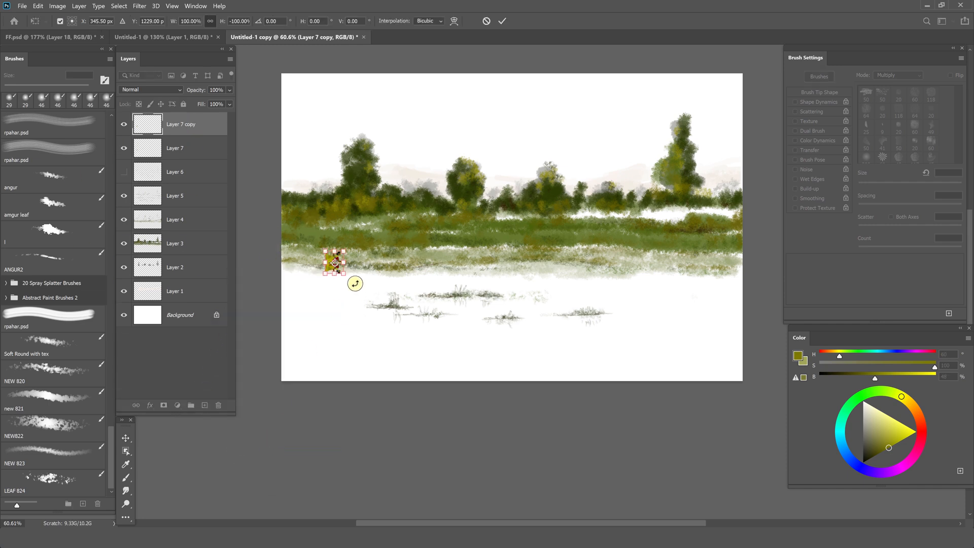
pyautogui.press('Return')
pyautogui.moveTo(339, 268)
pyautogui.mouseDown()
pyautogui.moveTo(338, 289)
pyautogui.moveTo(330, 281)
pyautogui.mouseUp()
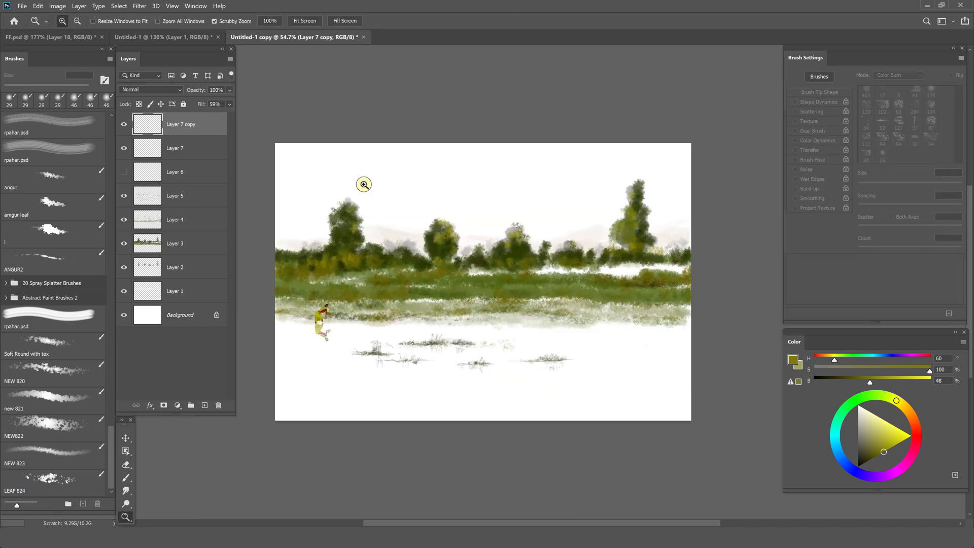
# Fade the reflection with a Clear-mode brush at 28% opacity, setting the dual brush to 37 px, 35% spacing and 123% scatter
pyautogui.click(320, 327)
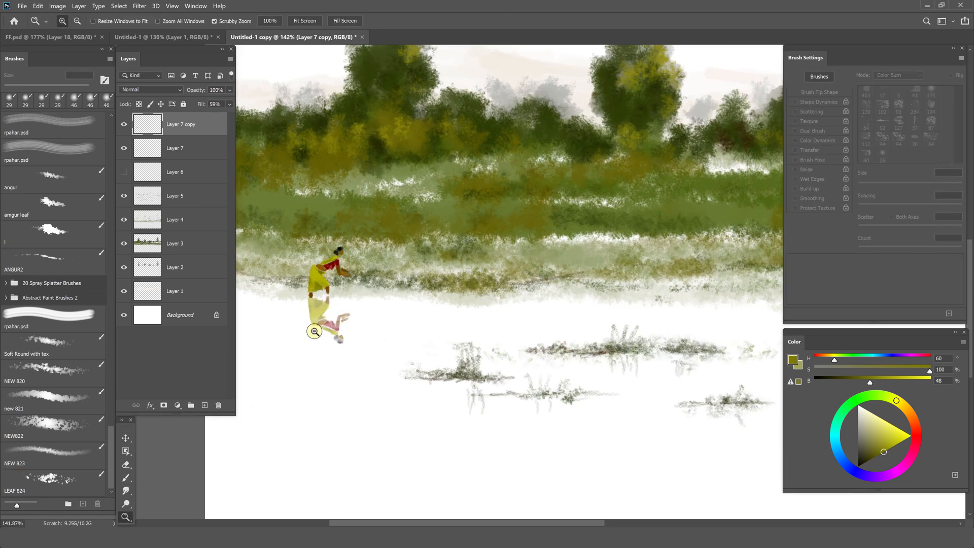
pyautogui.click(126, 478)
pyautogui.moveTo(350, 342)
pyautogui.mouseDown()
pyautogui.moveTo(336, 327)
pyautogui.moveTo(322, 330)
pyautogui.moveTo(363, 338)
pyautogui.moveTo(327, 317)
pyautogui.moveTo(348, 300)
pyautogui.moveTo(339, 322)
pyautogui.moveTo(316, 325)
pyautogui.moveTo(353, 328)
pyautogui.moveTo(304, 311)
pyautogui.moveTo(349, 335)
pyautogui.moveTo(331, 328)
pyautogui.moveTo(333, 315)
pyautogui.moveTo(305, 311)
pyautogui.mouseUp()
pyautogui.click(877, 186)
pyautogui.click(876, 206)
pyautogui.click(872, 228)
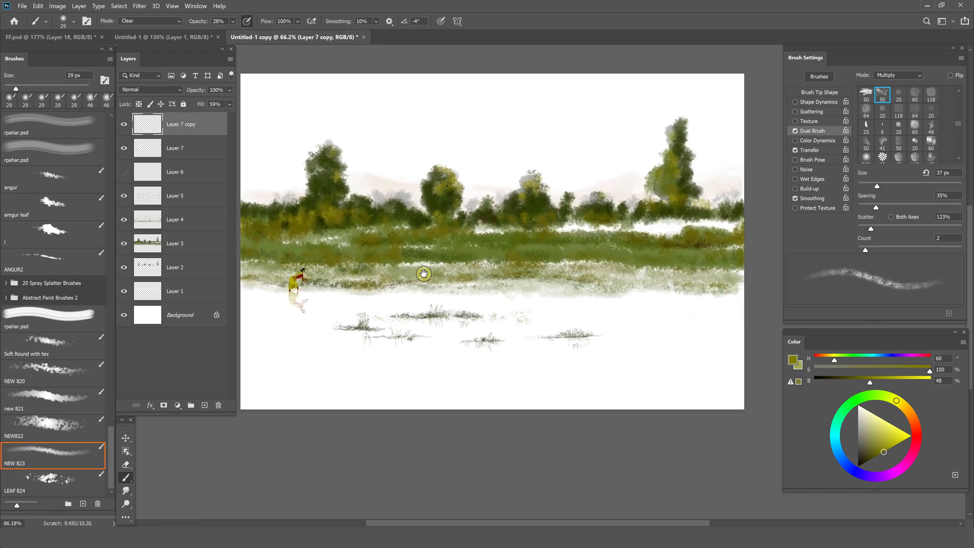
# On a new layer, lightly sketch a standing man in shorts reaching forward in the lower-right foreground, in near-black at 28% opacity
pyautogui.scroll(-1, 692, 328)
pyautogui.moveTo(642, 293); pyautogui.dragTo(685, 372)
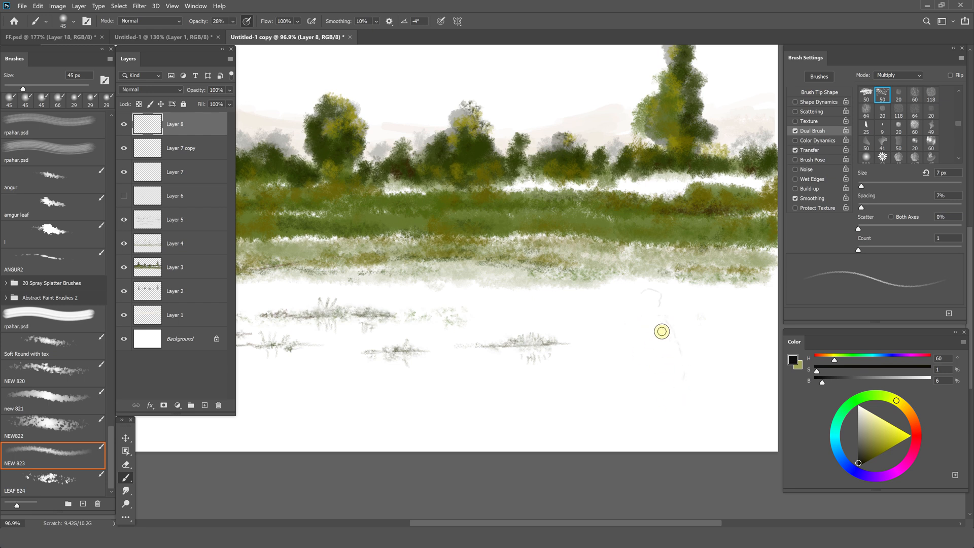
pyautogui.moveTo(662, 330)
pyautogui.mouseDown()
pyautogui.moveTo(646, 355)
pyautogui.moveTo(620, 365)
pyautogui.moveTo(649, 360)
pyautogui.mouseUp()
pyautogui.moveTo(682, 395)
pyautogui.mouseDown()
pyautogui.moveTo(658, 391)
pyautogui.moveTo(662, 413)
pyautogui.mouseUp()
pyautogui.moveTo(678, 400); pyautogui.dragTo(674, 414)
pyautogui.moveTo(663, 323); pyautogui.dragTo(643, 354)
pyautogui.moveTo(669, 327); pyautogui.dragTo(654, 362)
pyautogui.moveTo(660, 301); pyautogui.dragTo(666, 319)
pyautogui.moveTo(657, 363)
pyautogui.mouseDown()
pyautogui.moveTo(687, 385)
pyautogui.moveTo(662, 395)
pyautogui.moveTo(659, 382)
pyautogui.moveTo(646, 405)
pyautogui.moveTo(680, 400)
pyautogui.mouseUp()
pyautogui.moveTo(669, 388); pyautogui.dragTo(664, 404)
pyautogui.moveTo(659, 370); pyautogui.dragTo(654, 382)
pyautogui.moveTo(657, 381); pyautogui.dragTo(685, 376)
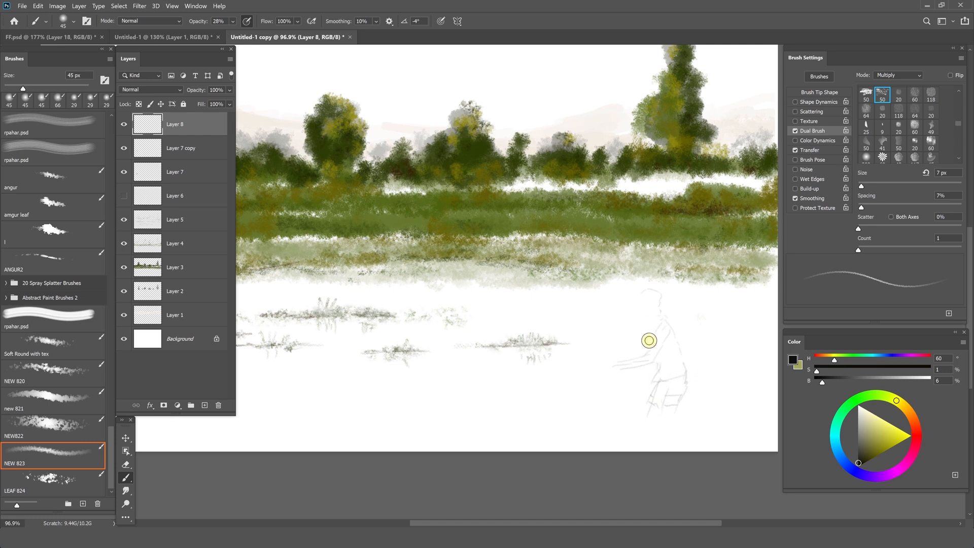
# Sketch the man's other arm and a large basket with an oval opening in front of him, and refine the outlines
pyautogui.moveTo(650, 341); pyautogui.dragTo(627, 346)
pyautogui.moveTo(625, 345)
pyautogui.mouseDown()
pyautogui.moveTo(566, 345)
pyautogui.moveTo(561, 379)
pyautogui.moveTo(636, 357)
pyautogui.moveTo(624, 384)
pyautogui.mouseUp()
pyautogui.moveTo(559, 387); pyautogui.dragTo(575, 406)
pyautogui.moveTo(567, 409); pyautogui.dragTo(607, 406)
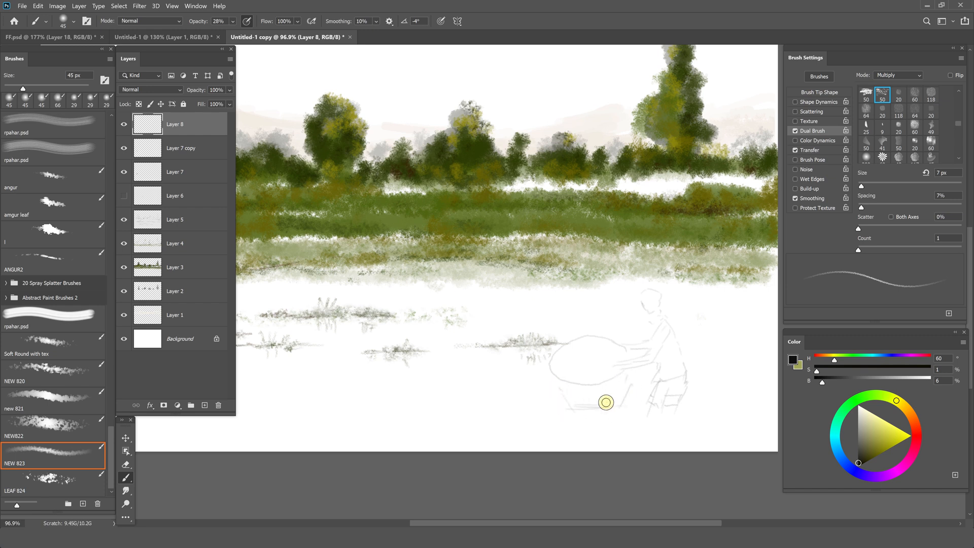
pyautogui.moveTo(576, 340)
pyautogui.mouseDown()
pyautogui.moveTo(617, 344)
pyautogui.moveTo(616, 379)
pyautogui.moveTo(602, 384)
pyautogui.moveTo(626, 388)
pyautogui.moveTo(626, 374)
pyautogui.moveTo(591, 418)
pyautogui.moveTo(567, 365)
pyautogui.moveTo(581, 367)
pyautogui.moveTo(550, 379)
pyautogui.moveTo(656, 384)
pyautogui.moveTo(647, 401)
pyautogui.moveTo(684, 395)
pyautogui.moveTo(678, 407)
pyautogui.moveTo(671, 397)
pyautogui.moveTo(687, 389)
pyautogui.moveTo(656, 420)
pyautogui.moveTo(659, 372)
pyautogui.moveTo(688, 371)
pyautogui.moveTo(688, 387)
pyautogui.moveTo(685, 356)
pyautogui.moveTo(687, 410)
pyautogui.mouseUp()
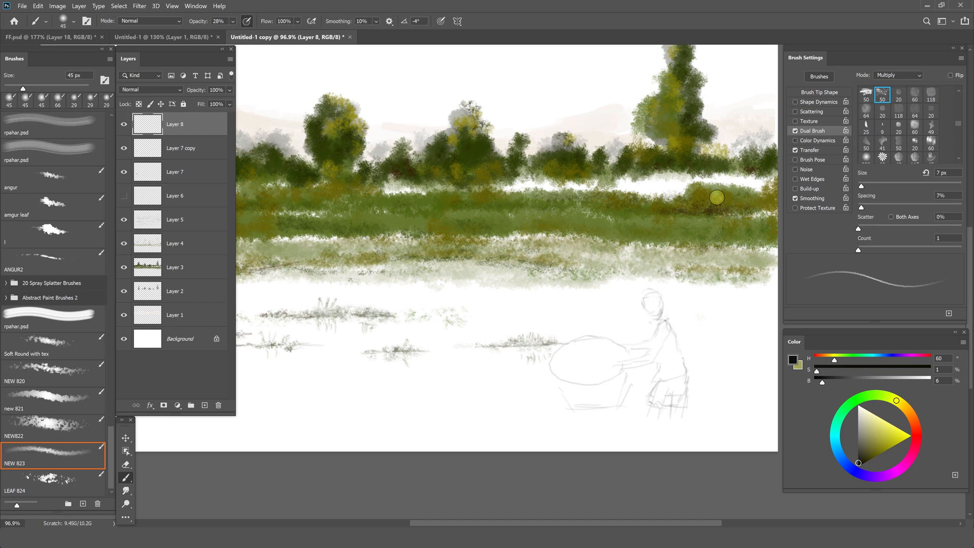
# Add a layer and paint the man's black hair at 100% opacity with the dual brush at 13 px, 34% spacing, 132% scatter and count 3
pyautogui.click(205, 404)
pyautogui.click(876, 207)
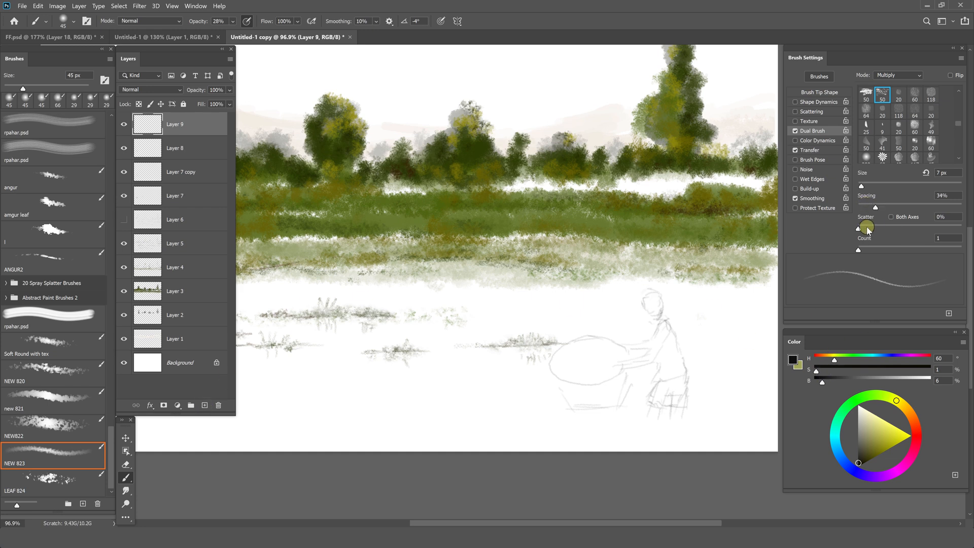
pyautogui.click(872, 228)
pyautogui.click(872, 250)
pyautogui.moveTo(861, 186); pyautogui.dragTo(865, 186)
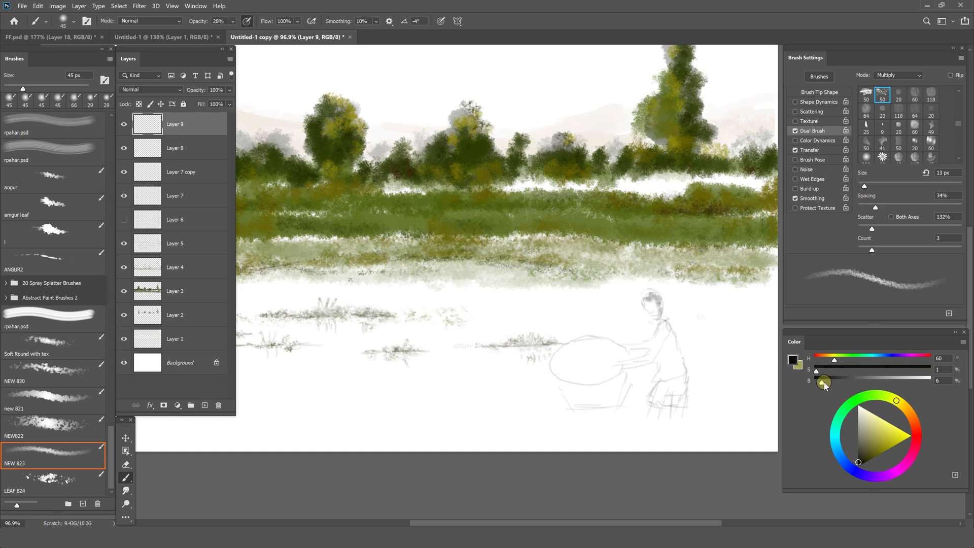
pyautogui.press('0')
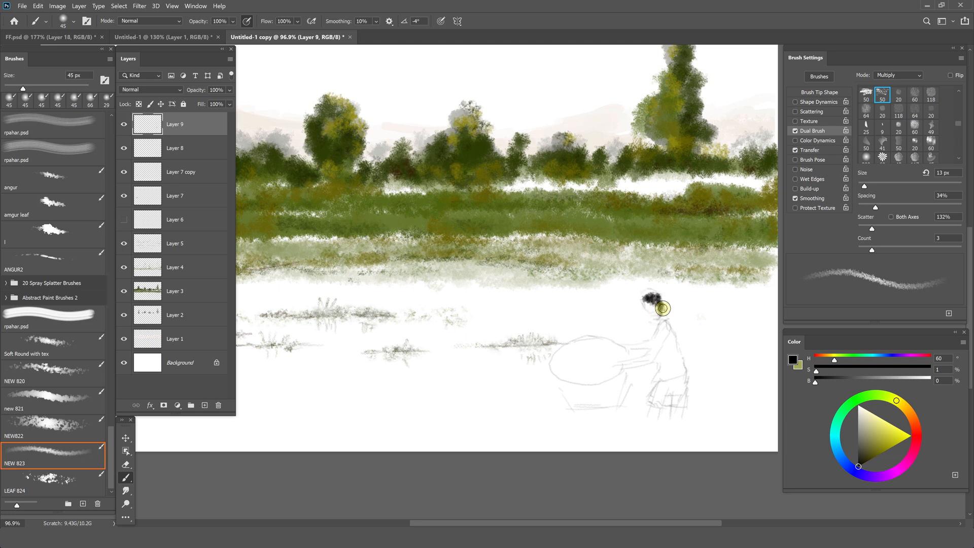
# Block in the man's shirt with grey (H 60, S 1, B 59) and his shorts with muted olive
pyautogui.moveTo(816, 381); pyautogui.dragTo(883, 381)
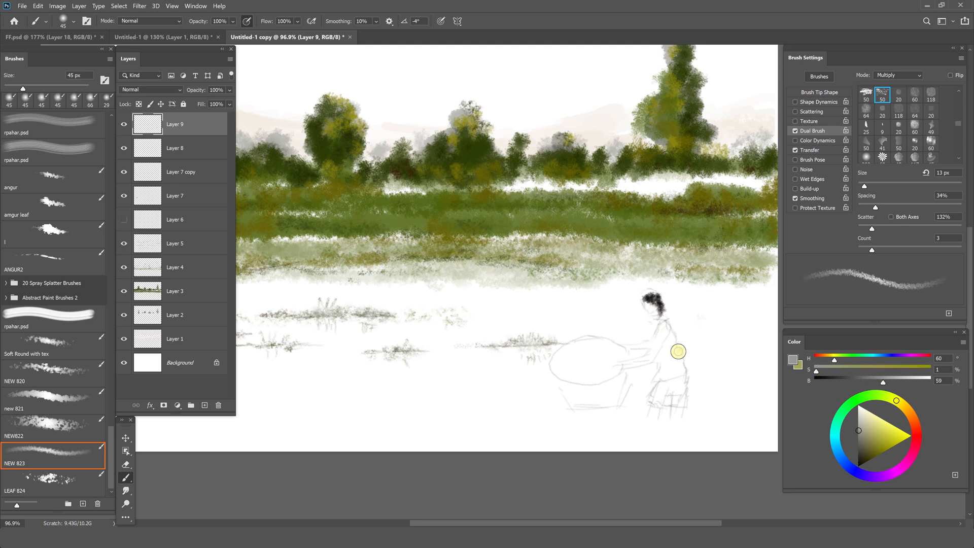
pyautogui.moveTo(679, 351)
pyautogui.mouseDown()
pyautogui.moveTo(655, 340)
pyautogui.moveTo(662, 325)
pyautogui.moveTo(659, 375)
pyautogui.moveTo(675, 336)
pyautogui.moveTo(667, 369)
pyautogui.moveTo(679, 365)
pyautogui.moveTo(656, 374)
pyautogui.moveTo(677, 349)
pyautogui.moveTo(659, 362)
pyautogui.moveTo(673, 321)
pyautogui.moveTo(678, 363)
pyautogui.moveTo(665, 378)
pyautogui.moveTo(677, 308)
pyautogui.moveTo(655, 340)
pyautogui.moveTo(654, 293)
pyautogui.mouseUp()
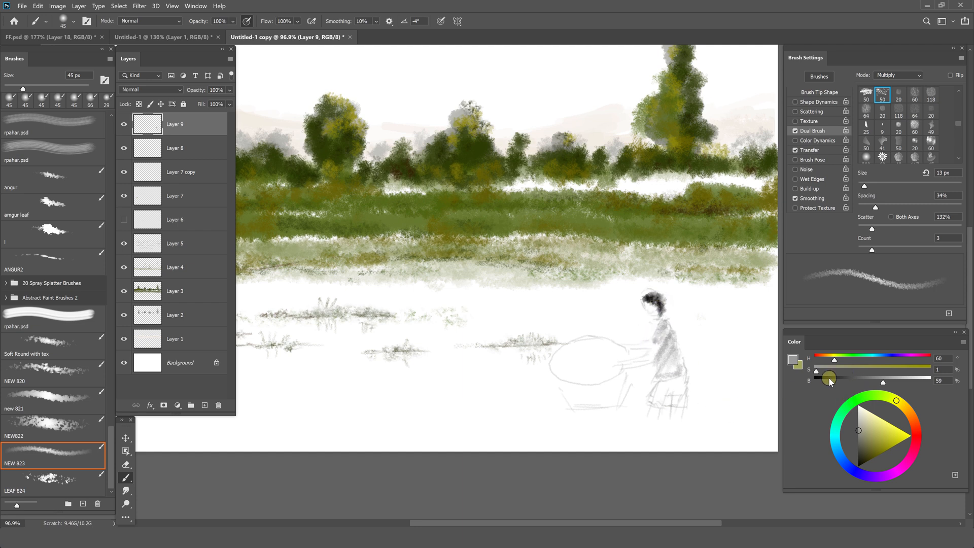
pyautogui.moveTo(838, 374); pyautogui.dragTo(856, 373)
pyautogui.moveTo(655, 401)
pyautogui.mouseDown()
pyautogui.moveTo(683, 391)
pyautogui.moveTo(684, 405)
pyautogui.moveTo(654, 398)
pyautogui.moveTo(679, 397)
pyautogui.moveTo(655, 397)
pyautogui.moveTo(678, 384)
pyautogui.moveTo(659, 391)
pyautogui.moveTo(683, 401)
pyautogui.moveTo(667, 398)
pyautogui.mouseUp()
# Paint the man's face and arms in brown (H 40, S 46, B 59)
pyautogui.moveTo(834, 361); pyautogui.dragTo(828, 360)
pyautogui.click(867, 370)
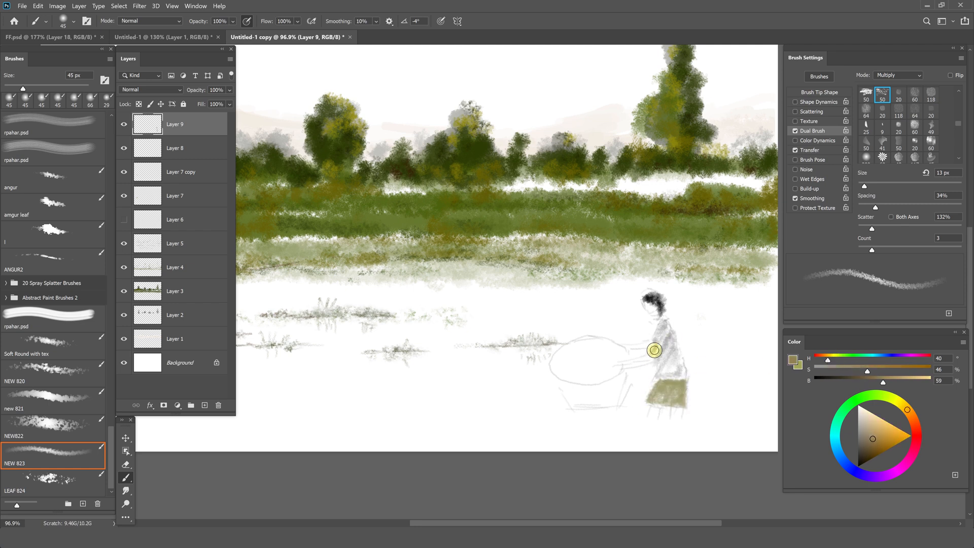
pyautogui.moveTo(654, 350)
pyautogui.mouseDown()
pyautogui.moveTo(644, 345)
pyautogui.moveTo(656, 355)
pyautogui.mouseUp()
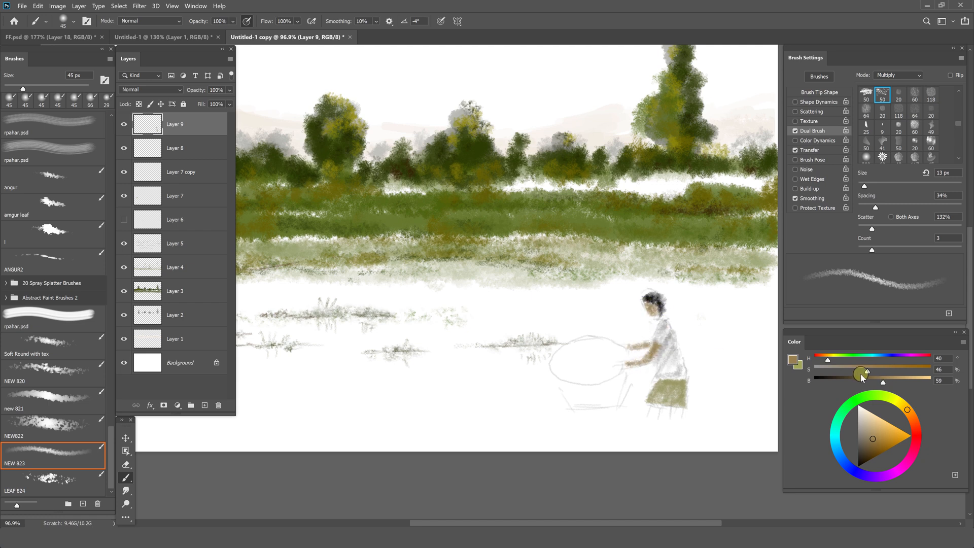
# Lighten and smooth the man's shirt with brighter tints of its sampled blue-grey
pyautogui.keyDown('alt'); pyautogui.click(660, 345); pyautogui.keyUp('alt')
pyautogui.click(906, 383)
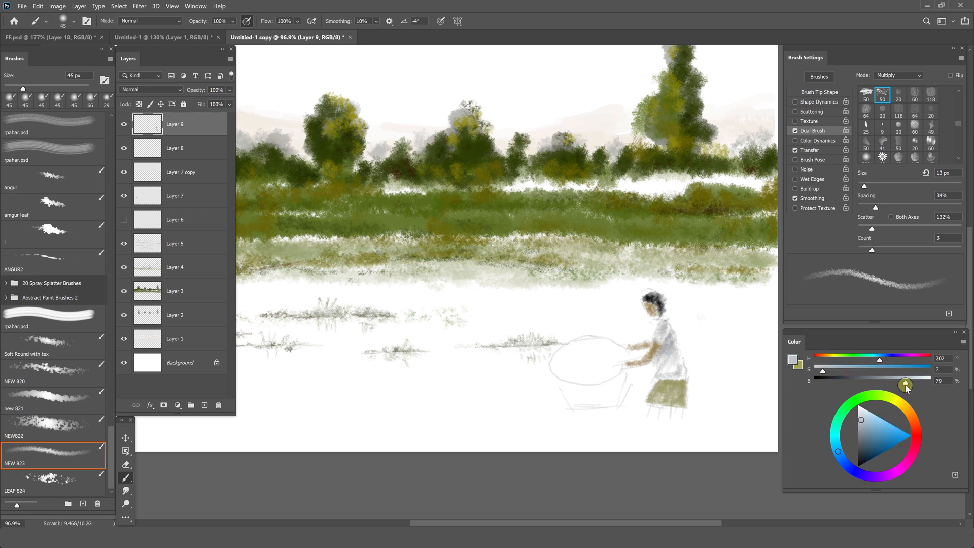
pyautogui.click(919, 378)
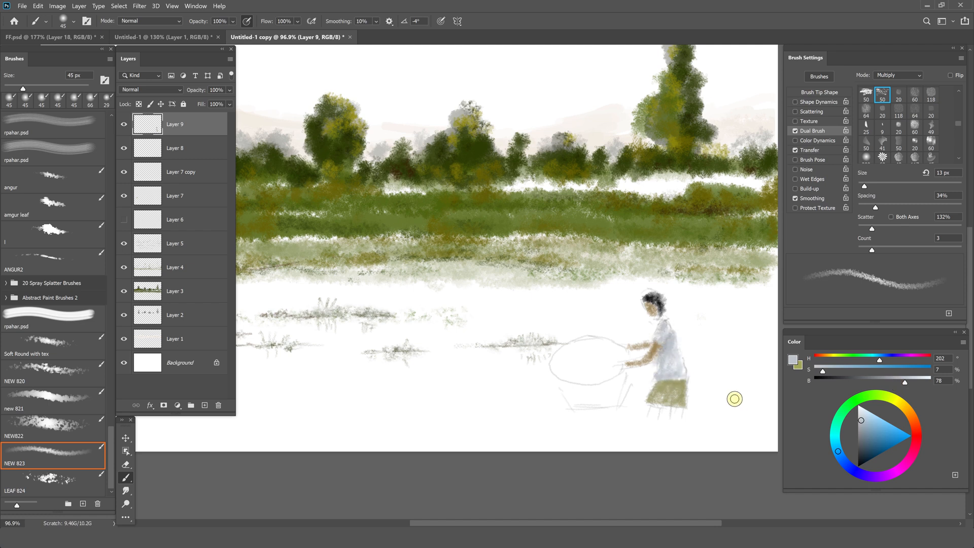
# Shade the shorts' folds and clean up the shirt hem with olive and pale blue-grey tones sampled from the clothing
pyautogui.keyDown('alt'); pyautogui.click(660, 398); pyautogui.keyUp('alt')
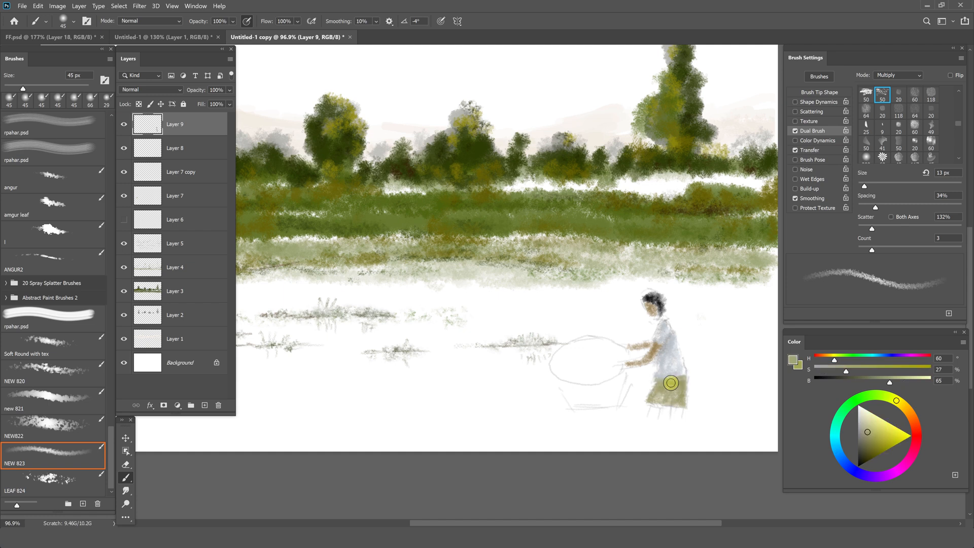
pyautogui.keyDown('alt'); pyautogui.click(681, 370); pyautogui.keyUp('alt')
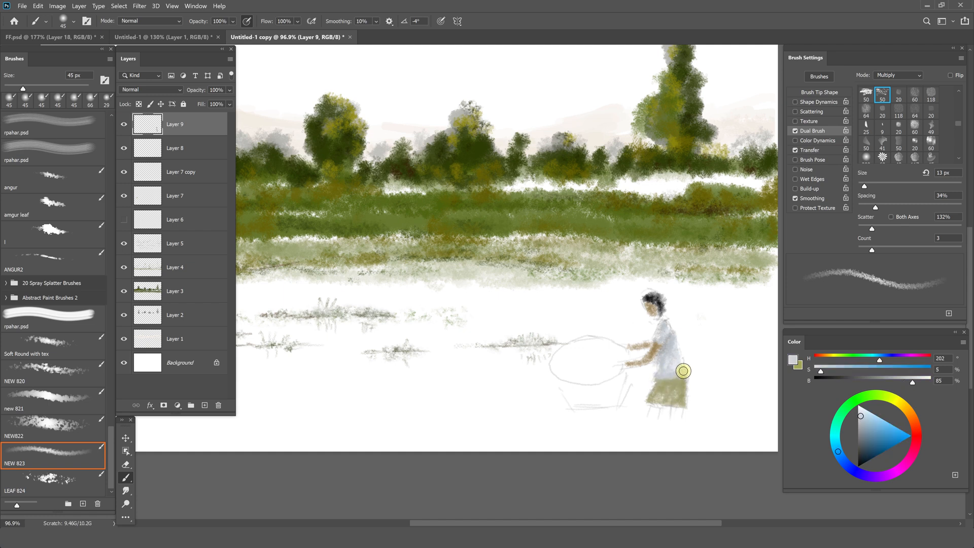
pyautogui.keyDown('alt'); pyautogui.click(661, 394); pyautogui.keyUp('alt')
pyautogui.keyDown('alt'); pyautogui.click(659, 386); pyautogui.keyUp('alt')
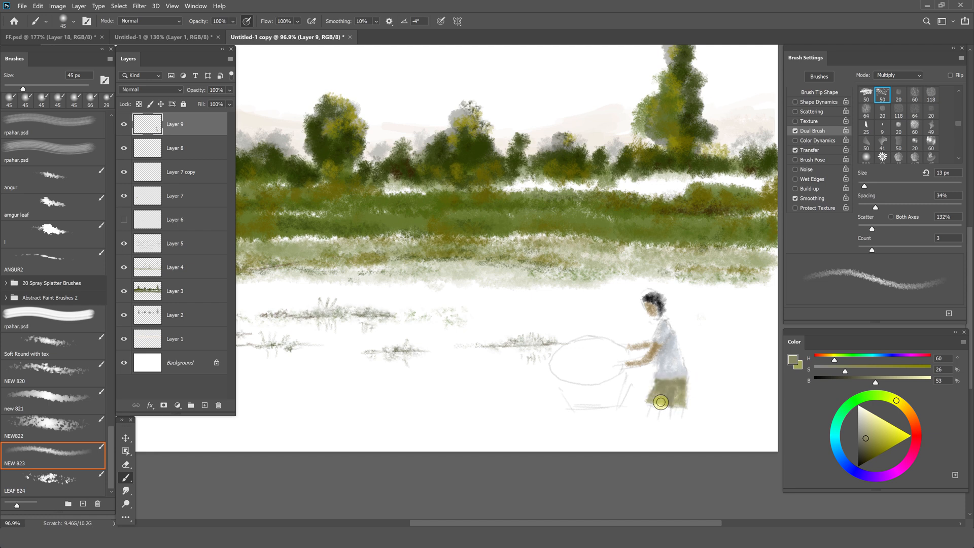
pyautogui.keyDown('alt'); pyautogui.click(655, 394); pyautogui.keyUp('alt')
pyautogui.keyDown('alt'); pyautogui.click(670, 400); pyautogui.keyUp('alt')
# Paint the man's lower legs in brown sampled from his face and darken them with H 40, S 30, B 55
pyautogui.keyDown('alt'); pyautogui.click(654, 308); pyautogui.keyUp('alt')
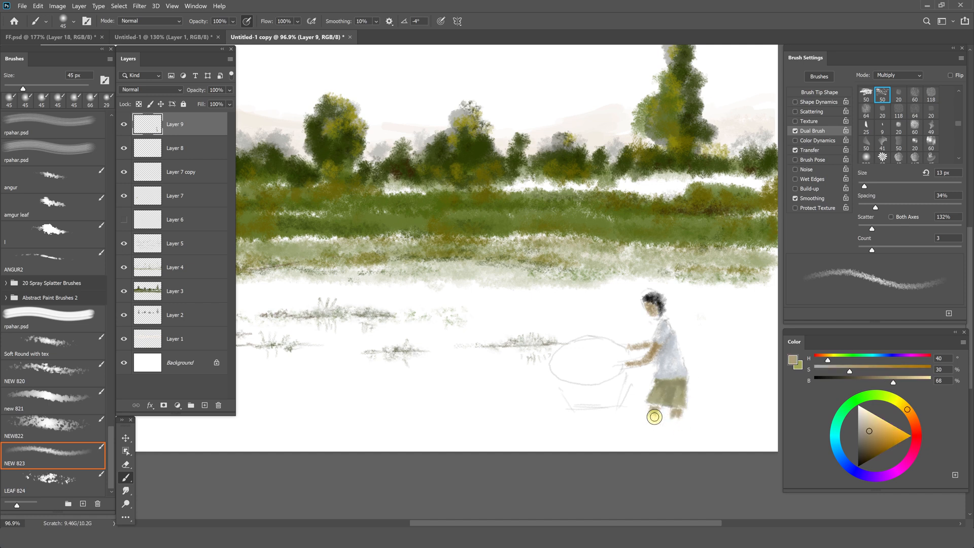
pyautogui.click(891, 384)
pyautogui.moveTo(892, 385); pyautogui.dragTo(879, 382)
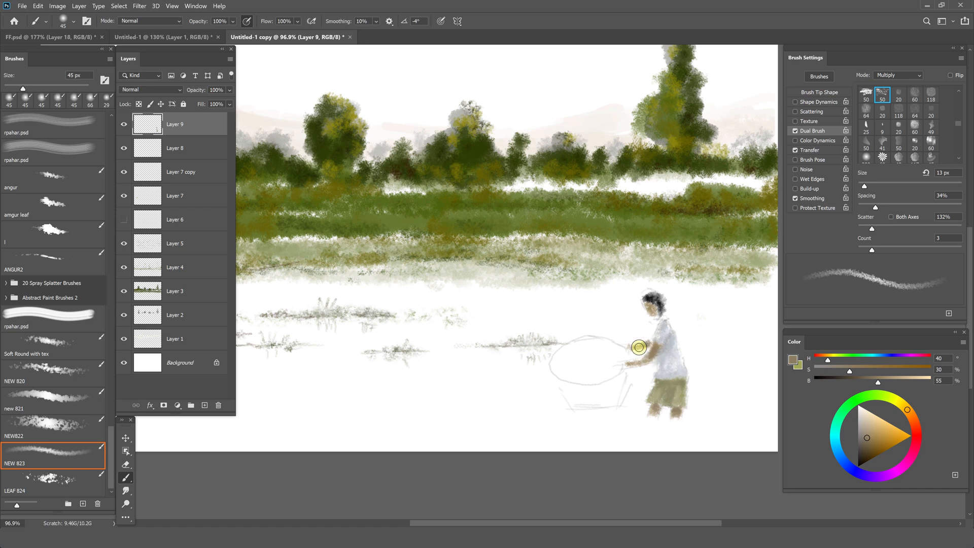
# Paint the basket's oval rim in light and dark browns (H 40, S 40) with the dual brush at 6 px, 1% spacing and 93% scatter
pyautogui.click(867, 187)
pyautogui.click(858, 207)
pyautogui.click(867, 229)
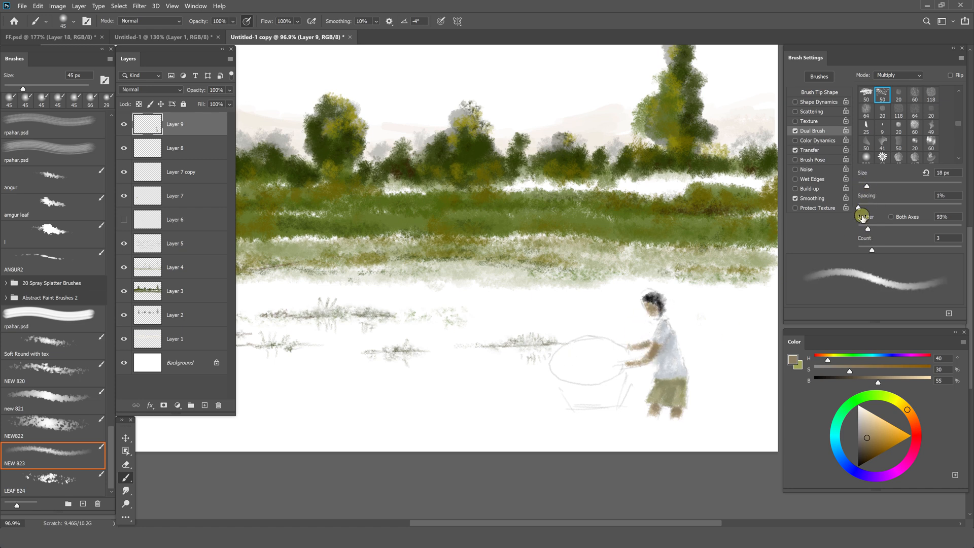
pyautogui.click(870, 251)
pyautogui.click(862, 371)
pyautogui.click(861, 187)
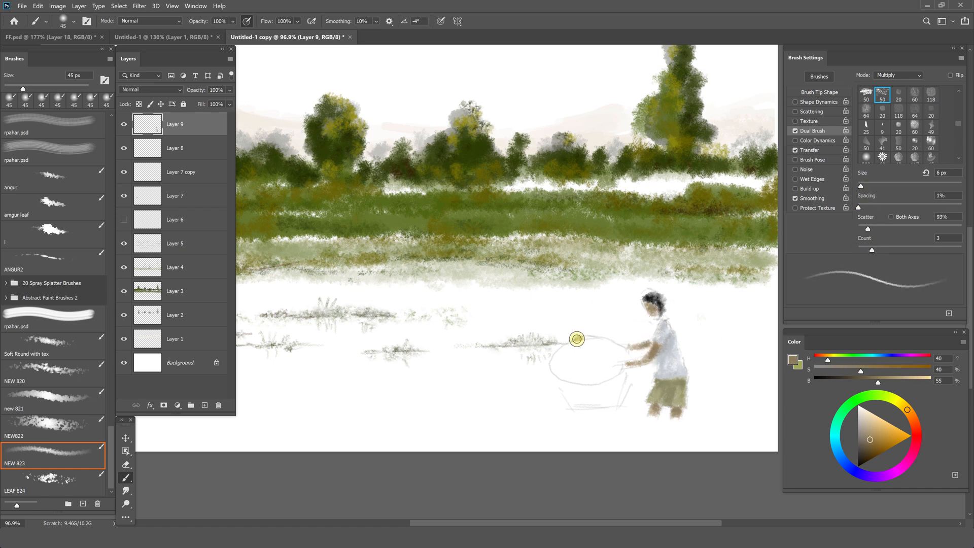
pyautogui.moveTo(579, 337)
pyautogui.mouseDown()
pyautogui.moveTo(552, 358)
pyautogui.moveTo(554, 376)
pyautogui.moveTo(586, 384)
pyautogui.moveTo(627, 362)
pyautogui.moveTo(626, 349)
pyautogui.moveTo(592, 337)
pyautogui.mouseUp()
pyautogui.click(901, 382)
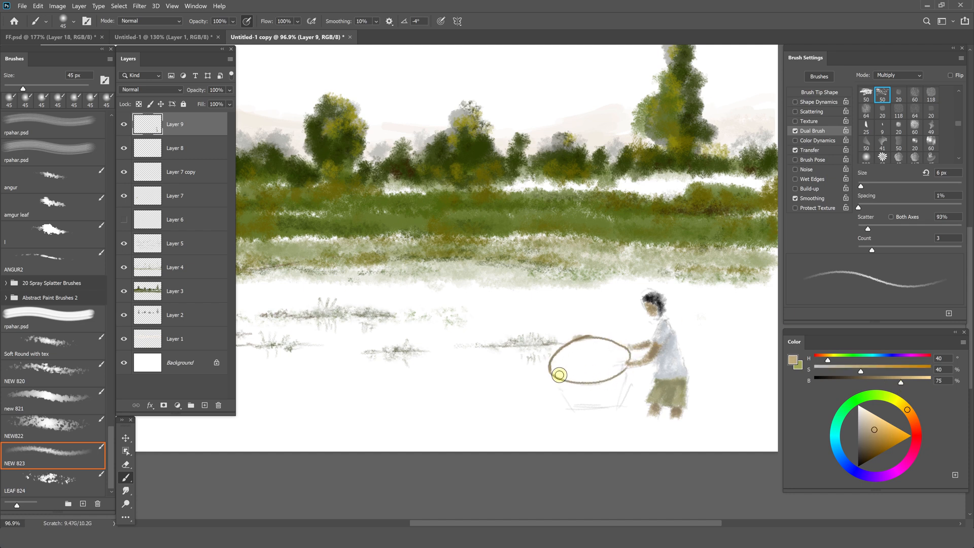
pyautogui.moveTo(584, 382)
pyautogui.mouseDown()
pyautogui.moveTo(625, 368)
pyautogui.moveTo(554, 373)
pyautogui.mouseUp()
pyautogui.moveTo(886, 382); pyautogui.dragTo(867, 382)
pyautogui.moveTo(583, 339)
pyautogui.mouseDown()
pyautogui.moveTo(611, 342)
pyautogui.moveTo(567, 348)
pyautogui.moveTo(554, 362)
pyautogui.mouseUp()
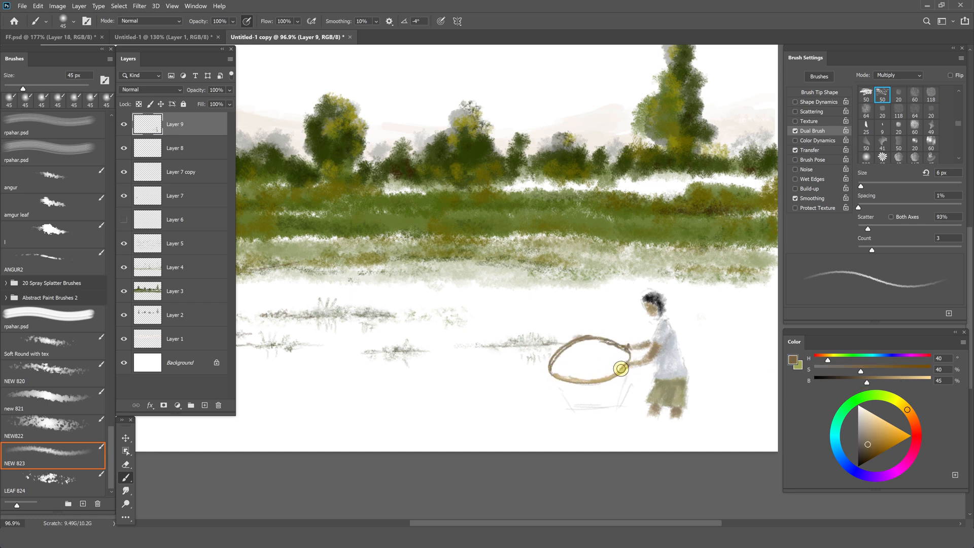
# Fill the basket's inside and base with tan (H 40, S 40, B 70), using the dual brush at 26 px, 32% spacing and 88% scatter
pyautogui.click(896, 382)
pyautogui.moveTo(625, 375); pyautogui.dragTo(617, 397)
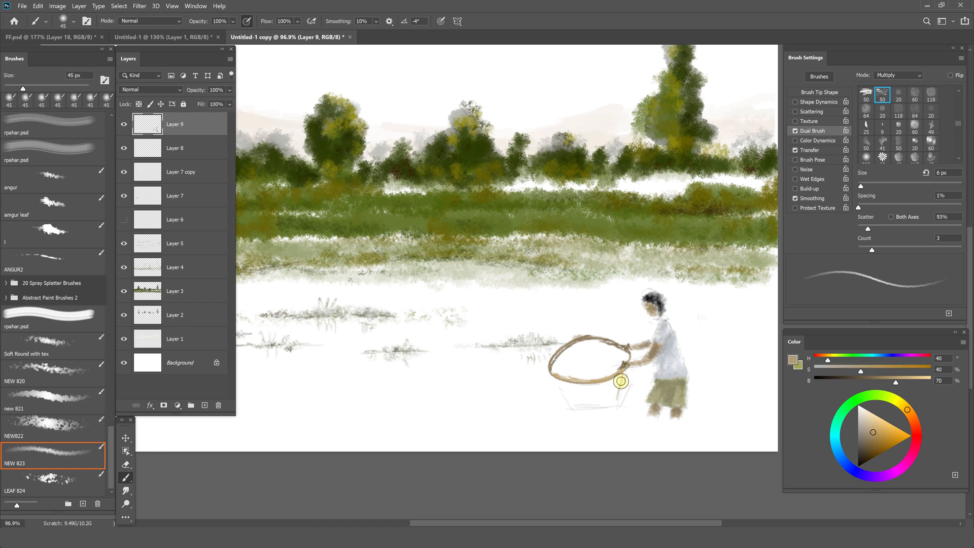
pyautogui.moveTo(861, 186); pyautogui.dragTo(872, 186)
pyautogui.moveTo(567, 385)
pyautogui.mouseDown()
pyautogui.moveTo(577, 400)
pyautogui.moveTo(602, 388)
pyautogui.mouseUp()
pyautogui.moveTo(594, 348); pyautogui.dragTo(565, 361)
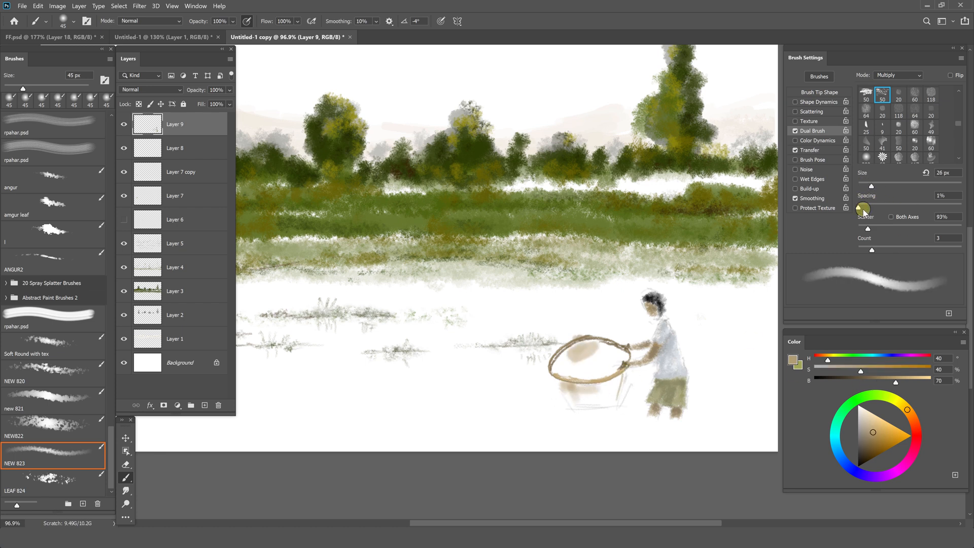
pyautogui.moveTo(862, 207); pyautogui.dragTo(875, 208)
pyautogui.click(867, 229)
pyautogui.moveTo(568, 355)
pyautogui.mouseDown()
pyautogui.moveTo(619, 355)
pyautogui.moveTo(576, 356)
pyautogui.moveTo(569, 371)
pyautogui.moveTo(587, 346)
pyautogui.moveTo(573, 355)
pyautogui.moveTo(596, 382)
pyautogui.moveTo(570, 396)
pyautogui.moveTo(556, 380)
pyautogui.moveTo(563, 366)
pyautogui.moveTo(592, 363)
pyautogui.moveTo(619, 398)
pyautogui.moveTo(580, 400)
pyautogui.moveTo(577, 370)
pyautogui.moveTo(626, 357)
pyautogui.moveTo(592, 405)
pyautogui.moveTo(563, 383)
pyautogui.moveTo(566, 393)
pyautogui.moveTo(579, 403)
pyautogui.moveTo(621, 378)
pyautogui.moveTo(603, 362)
pyautogui.moveTo(618, 347)
pyautogui.moveTo(558, 359)
pyautogui.moveTo(607, 370)
pyautogui.mouseUp()
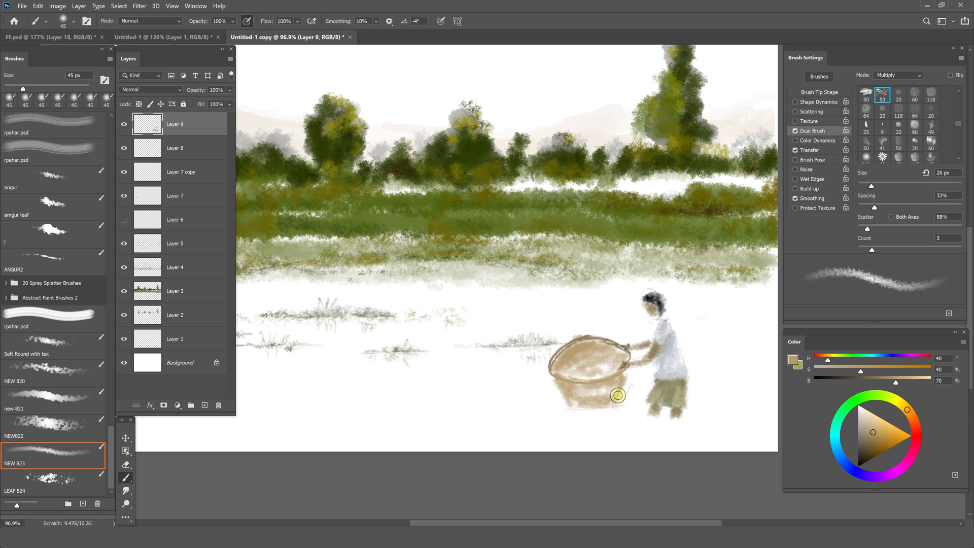
# Add fine light-tan weave lines (H 40, S 36) across the basket with the dual brush at 3 px
pyautogui.moveTo(895, 381); pyautogui.dragTo(905, 382)
pyautogui.moveTo(861, 370); pyautogui.dragTo(857, 370)
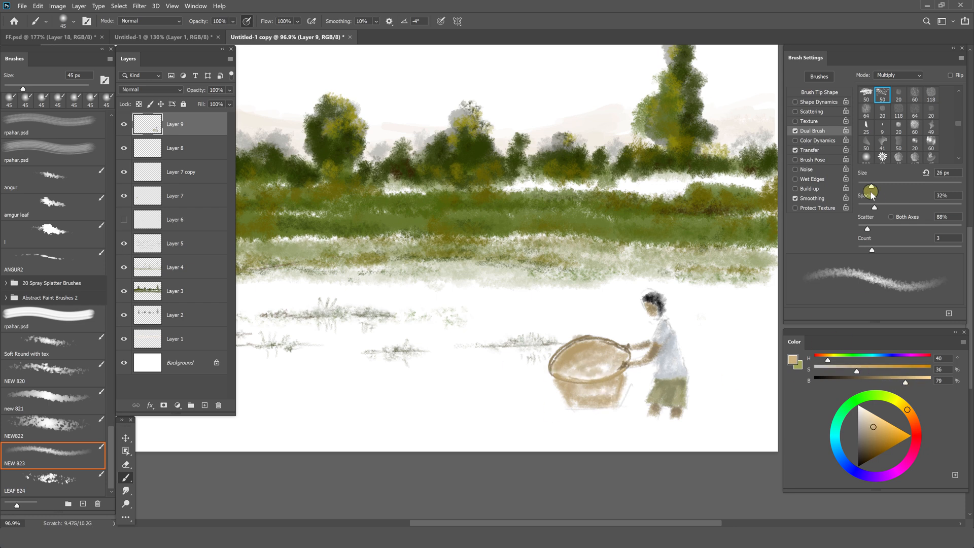
pyautogui.moveTo(871, 190); pyautogui.dragTo(860, 186)
pyautogui.keyDown('alt'); pyautogui.click(583, 349); pyautogui.keyUp('alt')
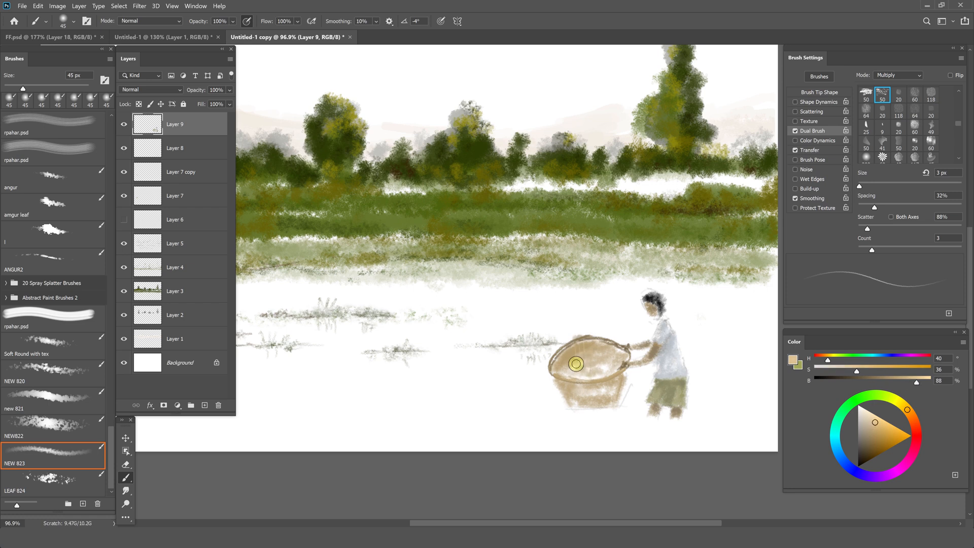
pyautogui.moveTo(601, 345)
pyautogui.mouseDown()
pyautogui.moveTo(604, 366)
pyautogui.moveTo(615, 349)
pyautogui.moveTo(583, 358)
pyautogui.moveTo(582, 373)
pyautogui.moveTo(573, 355)
pyautogui.moveTo(566, 385)
pyautogui.moveTo(579, 401)
pyautogui.moveTo(606, 404)
pyautogui.moveTo(616, 398)
pyautogui.moveTo(615, 354)
pyautogui.moveTo(601, 347)
pyautogui.moveTo(595, 366)
pyautogui.mouseUp()
pyautogui.keyDown('alt'); pyautogui.click(625, 363); pyautogui.keyUp('alt')
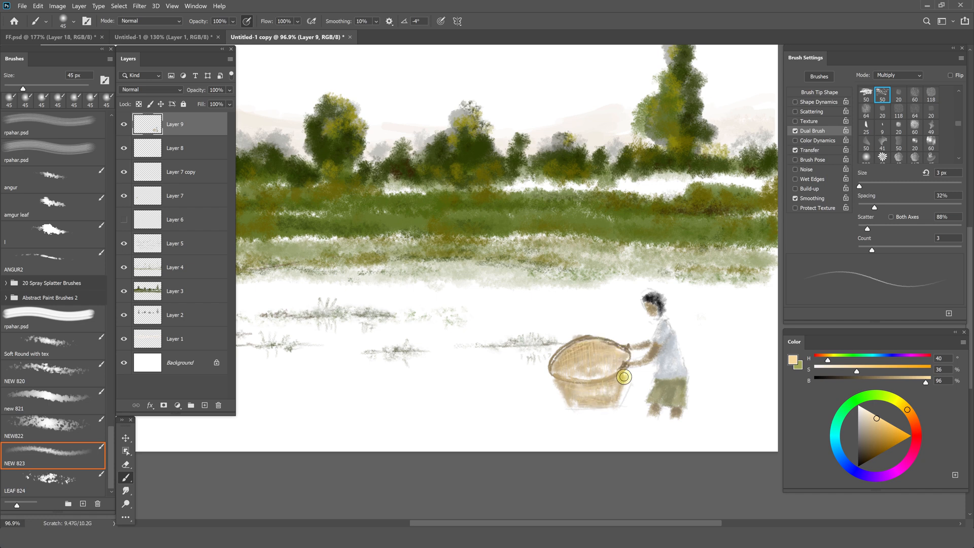
# Dab white patches (S 0, B 100) onto the basket's base with the dual brush at 10 px
pyautogui.click(814, 370)
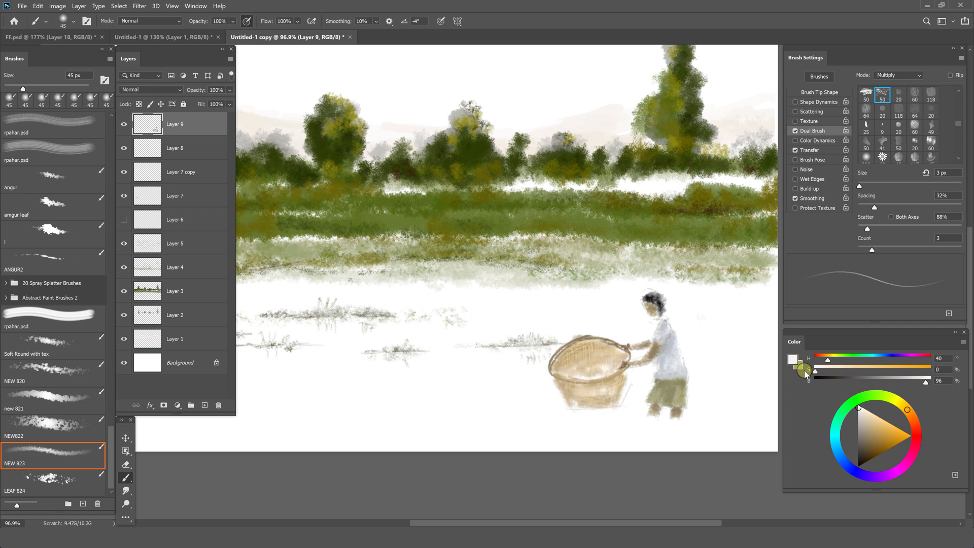
pyautogui.moveTo(860, 186); pyautogui.dragTo(863, 187)
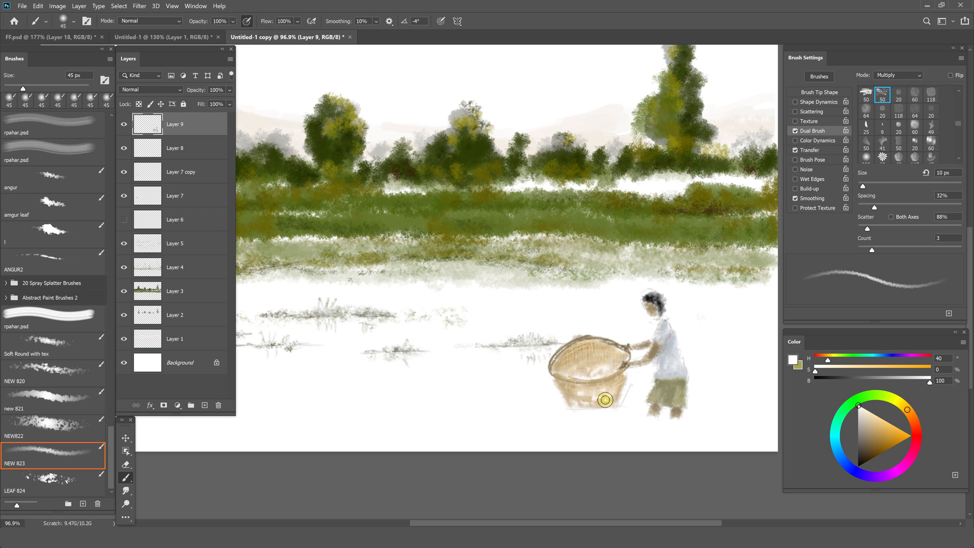
pyautogui.click(572, 402)
pyautogui.click(616, 398)
pyautogui.click(587, 391)
# Add grey strokes (S 0, B 82, then B 63) among the white patches on the basket's base, using the dual brush at 3 px
pyautogui.moveTo(929, 382); pyautogui.dragTo(910, 382)
pyautogui.moveTo(863, 186); pyautogui.dragTo(859, 186)
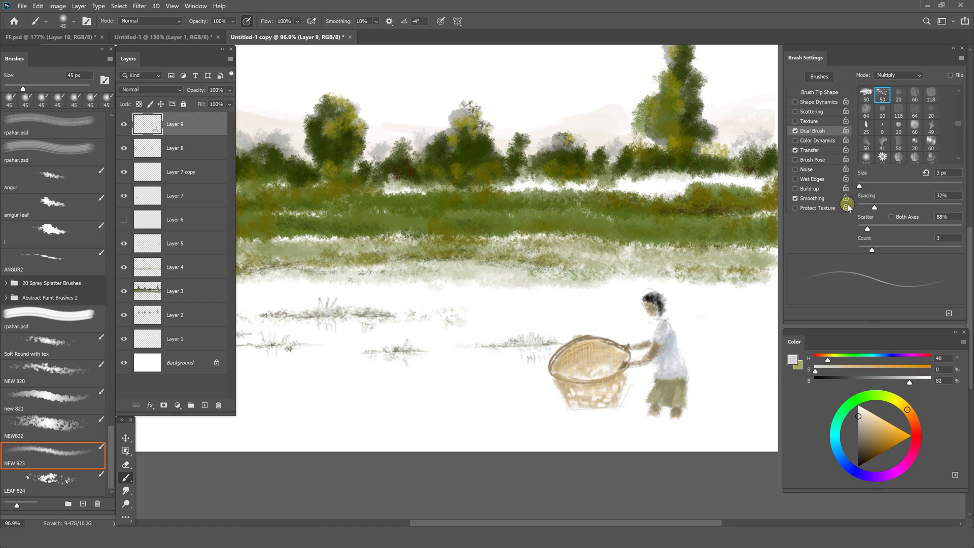
pyautogui.moveTo(910, 382); pyautogui.dragTo(887, 383)
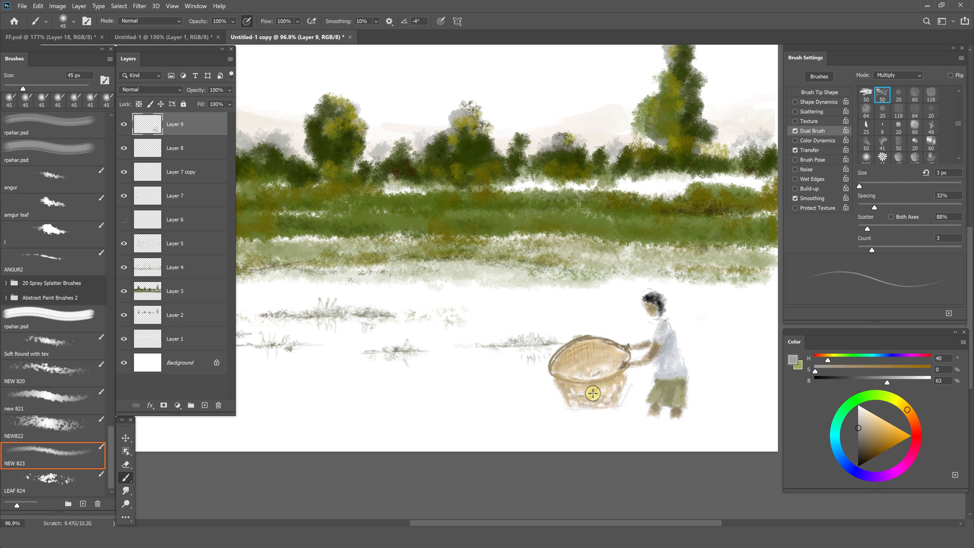
# Paint white marks (B 100) inside the basket's opening with the 3 px dual brush and hide Layer 8
pyautogui.moveTo(887, 381); pyautogui.dragTo(940, 390)
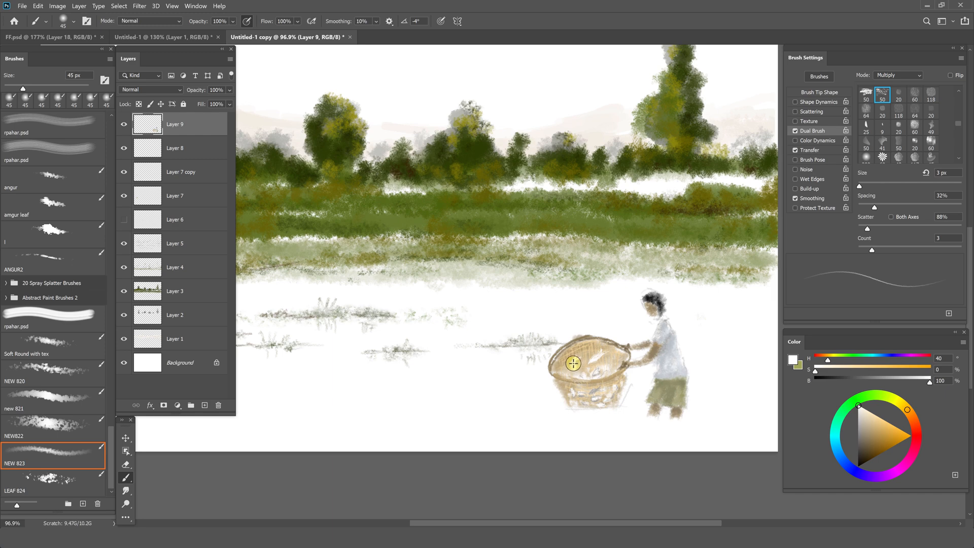
pyautogui.scroll(-5, 609, 355)
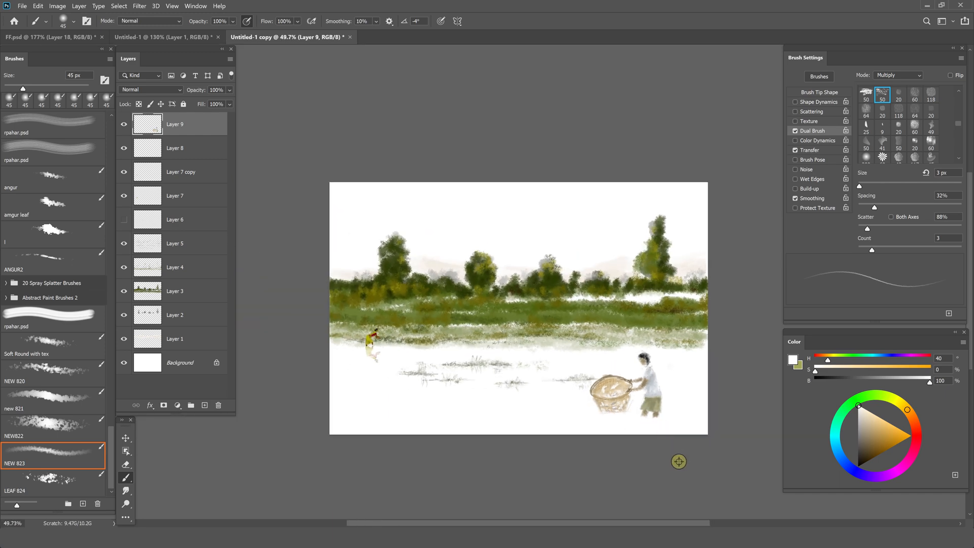
pyautogui.scroll(3, 668, 441)
pyautogui.click(128, 151)
pyautogui.scroll(5, 620, 394)
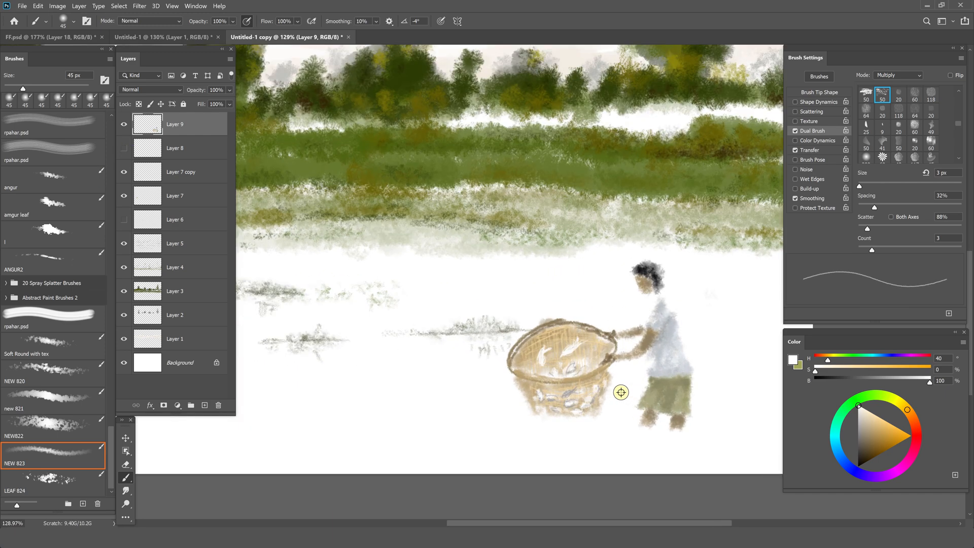
# Reinforce the basket's rim with brown sampled from it, using the dual brush at 8 px
pyautogui.keyDown('alt'); pyautogui.click(500, 304); pyautogui.keyUp('alt')
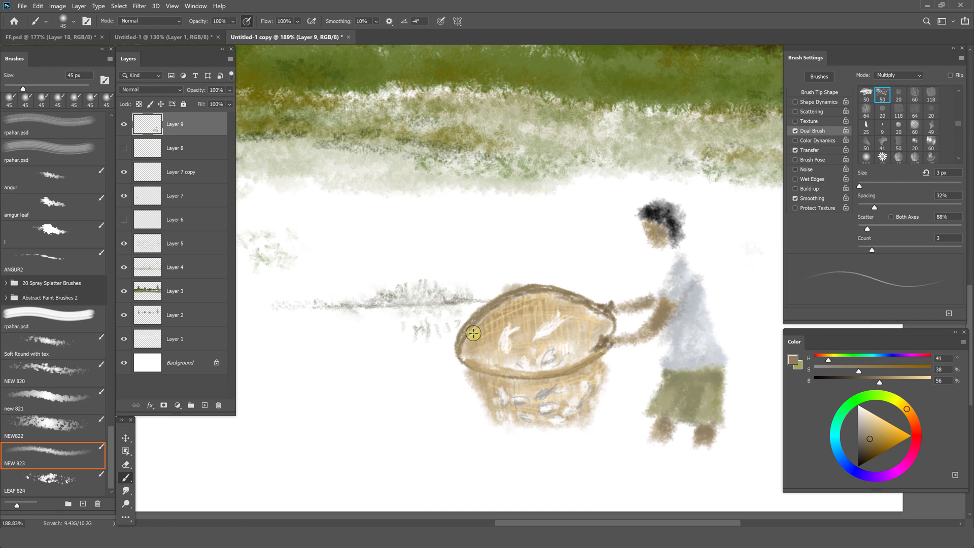
pyautogui.keyDown('alt'); pyautogui.click(506, 295); pyautogui.keyUp('alt')
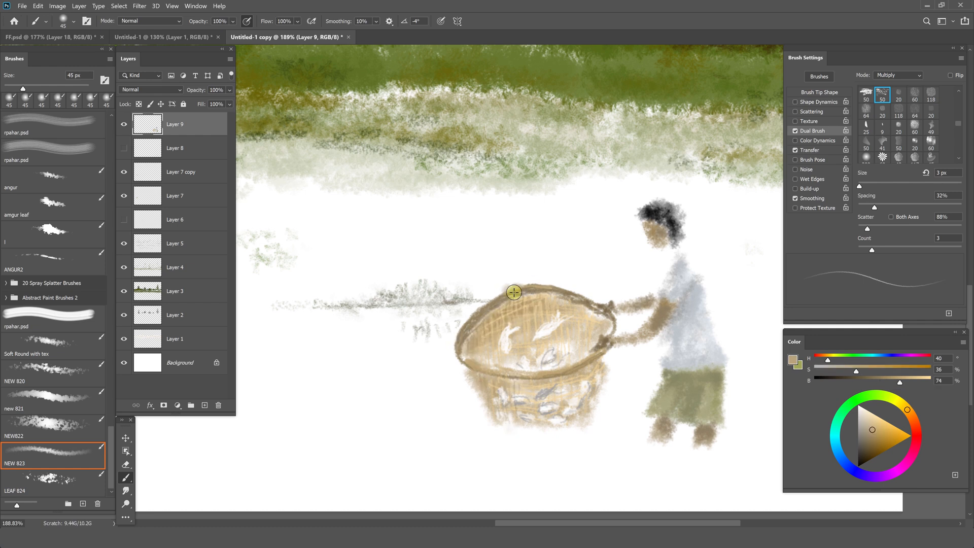
pyautogui.keyDown('alt'); pyautogui.click(483, 314); pyautogui.keyUp('alt')
pyautogui.moveTo(860, 186); pyautogui.dragTo(862, 186)
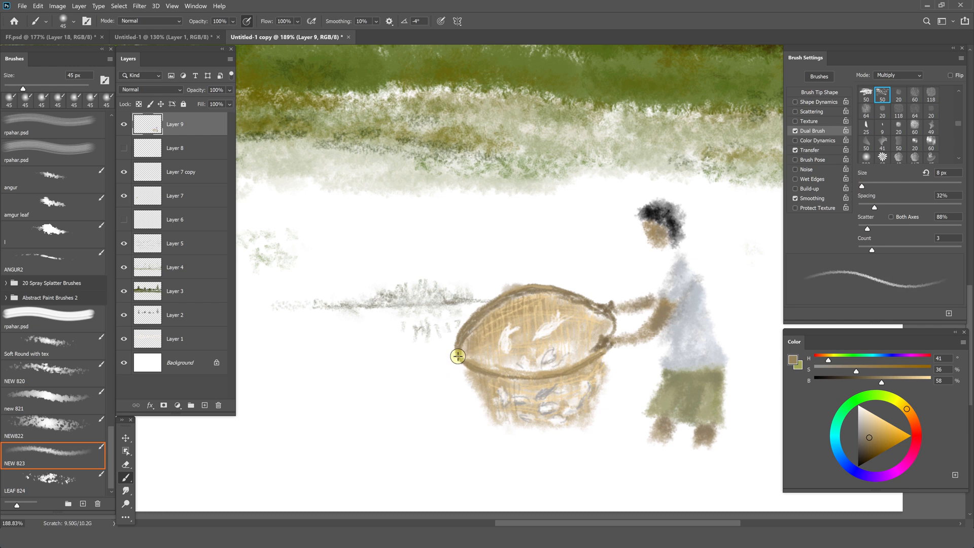
pyautogui.moveTo(457, 357)
pyautogui.mouseDown()
pyautogui.moveTo(591, 370)
pyautogui.moveTo(611, 321)
pyautogui.moveTo(568, 294)
pyautogui.mouseUp()
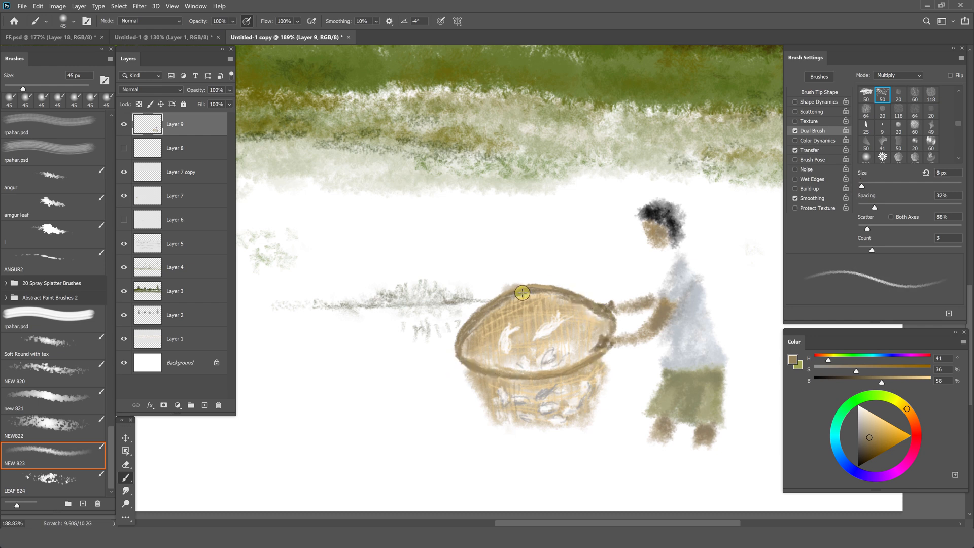
pyautogui.moveTo(474, 376)
pyautogui.mouseDown()
pyautogui.moveTo(492, 419)
pyautogui.moveTo(472, 376)
pyautogui.moveTo(554, 379)
pyautogui.mouseUp()
pyautogui.moveTo(496, 309); pyautogui.dragTo(562, 297)
# Strengthen the contrast of the man and basket layer with Levels, setting the black input to 73 and the white input to 252
pyautogui.scroll(-6, 455, 332)
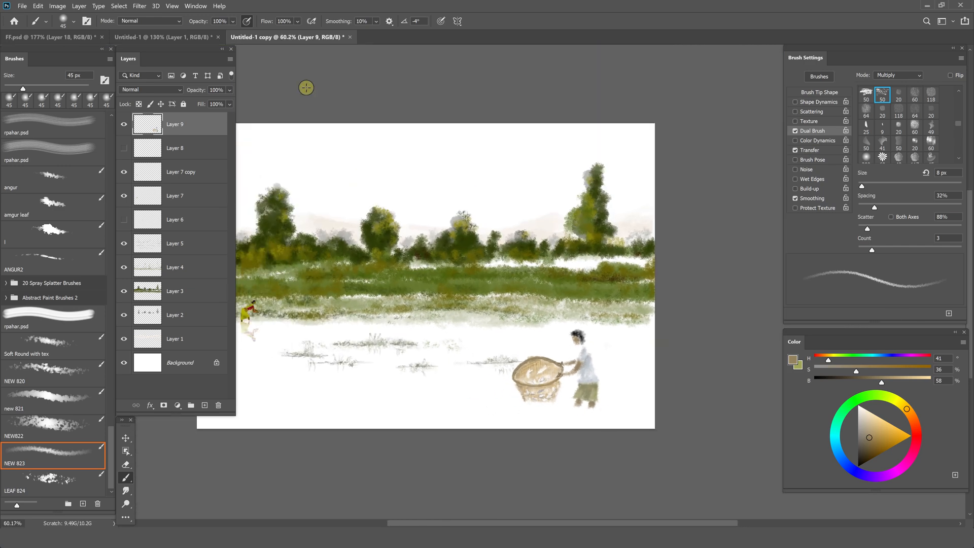
pyautogui.click(57, 6)
pyautogui.moveTo(63, 27)
pyautogui.click(134, 39)
pyautogui.moveTo(724, 115); pyautogui.dragTo(794, 77)
pyautogui.moveTo(725, 188); pyautogui.dragTo(758, 190)
pyautogui.moveTo(853, 188); pyautogui.dragTo(852, 189)
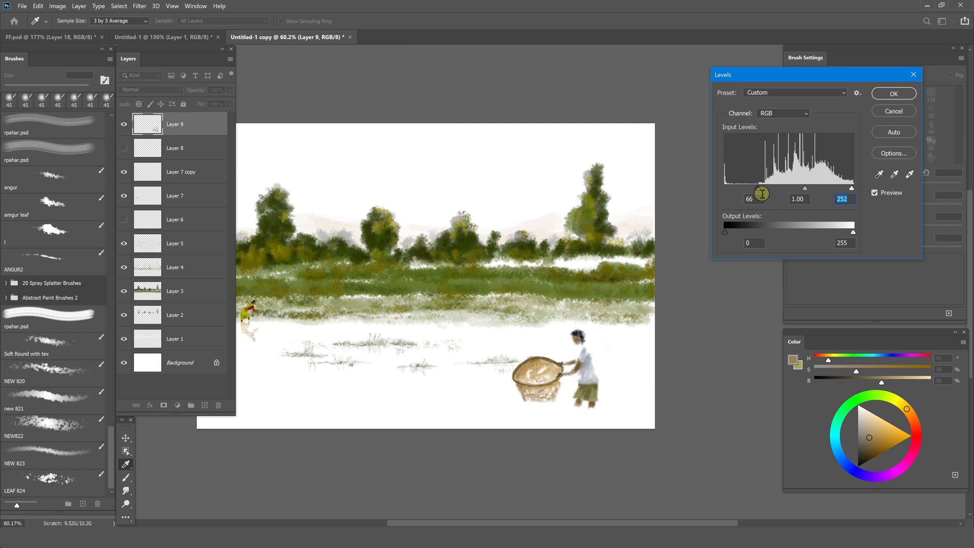
pyautogui.click(893, 94)
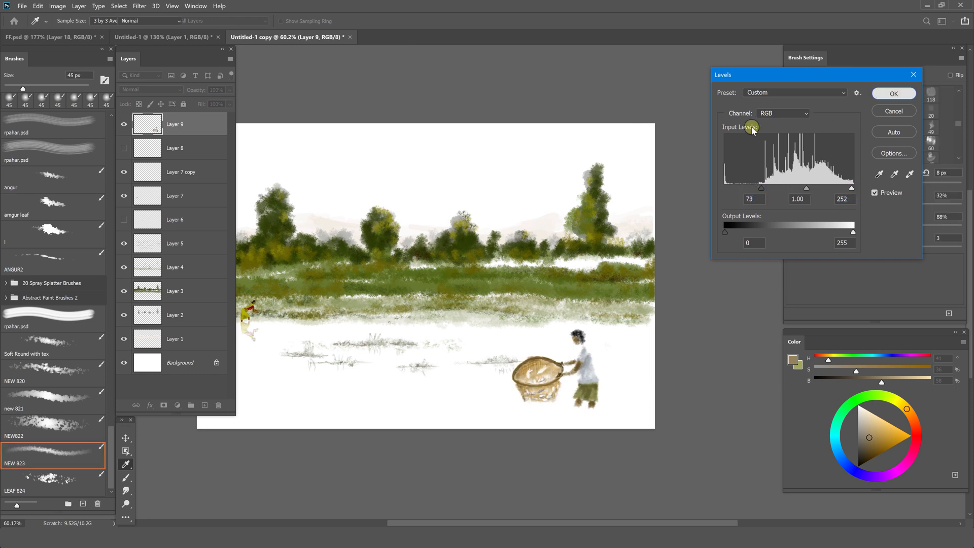
# Scale down the man and basket with Free Transform
pyautogui.hotkey('ctrl', 't')
pyautogui.moveTo(599, 328)
pyautogui.mouseDown()
pyautogui.moveTo(568, 358)
pyautogui.moveTo(590, 361)
pyautogui.moveTo(589, 372)
pyautogui.mouseUp()
pyautogui.click(501, 21)
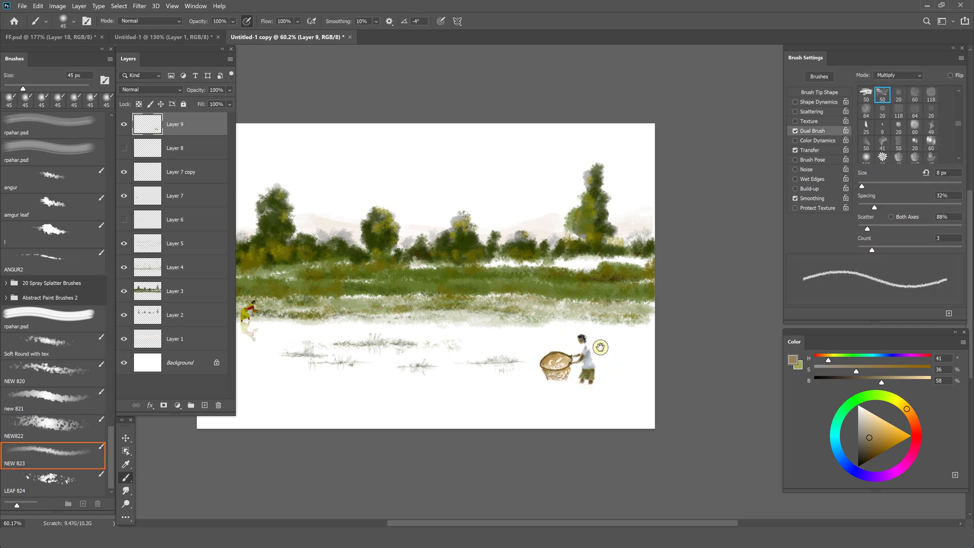
# Duplicate Layer 9, flip the copy vertically and place it beneath the man and basket as a reflection
pyautogui.moveTo(480, 149); pyautogui.dragTo(548, 154)
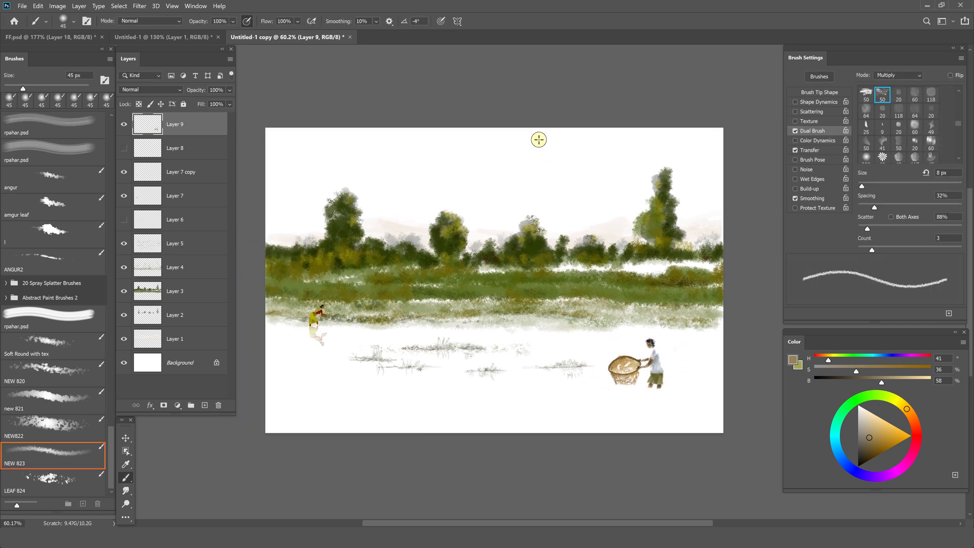
pyautogui.hotkey('ctrl', 'j')
pyautogui.hotkey('ctrl', 't')
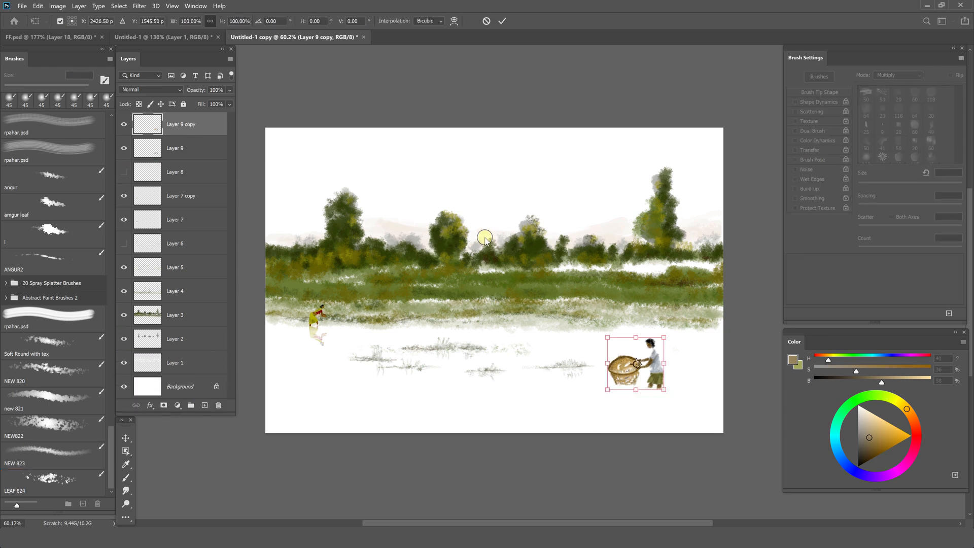
pyautogui.rightClick(657, 355)
pyautogui.click(627, 350)
pyautogui.hotkey('ctrl', 'z')
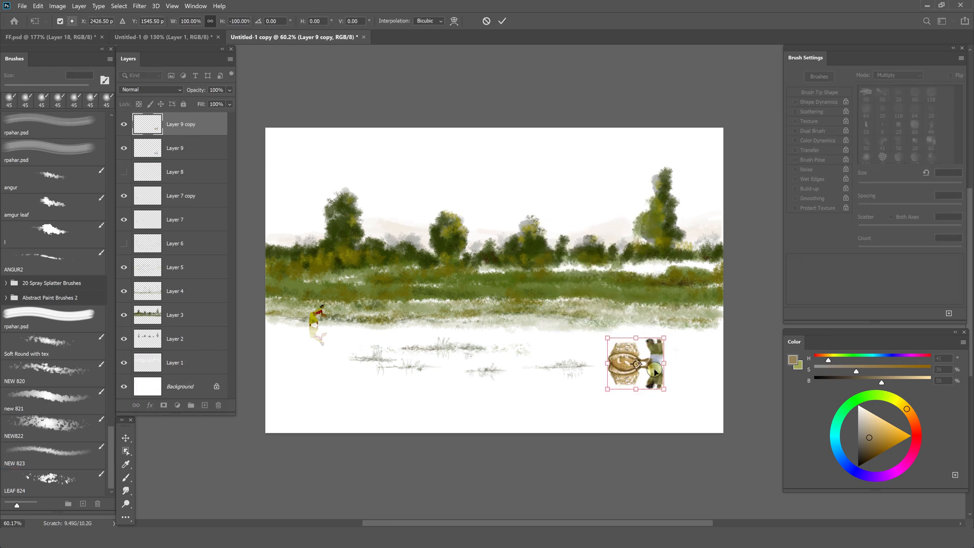
pyautogui.moveTo(653, 372); pyautogui.dragTo(654, 412)
pyautogui.click(502, 21)
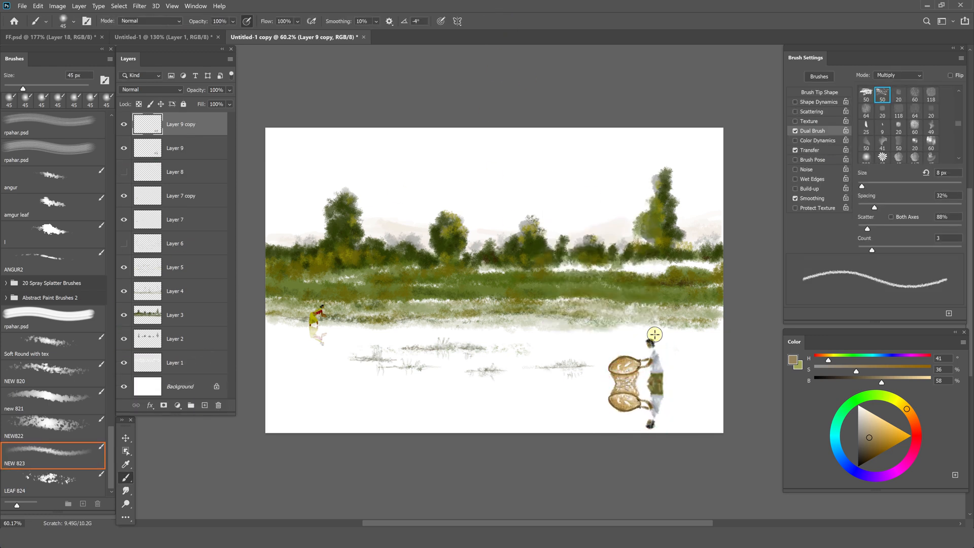
# Move the man with the basket and the flipped copy upward so the reflection sits just below his feet
pyautogui.click(125, 438)
pyautogui.moveTo(654, 351); pyautogui.dragTo(658, 344)
pyautogui.click(175, 148)
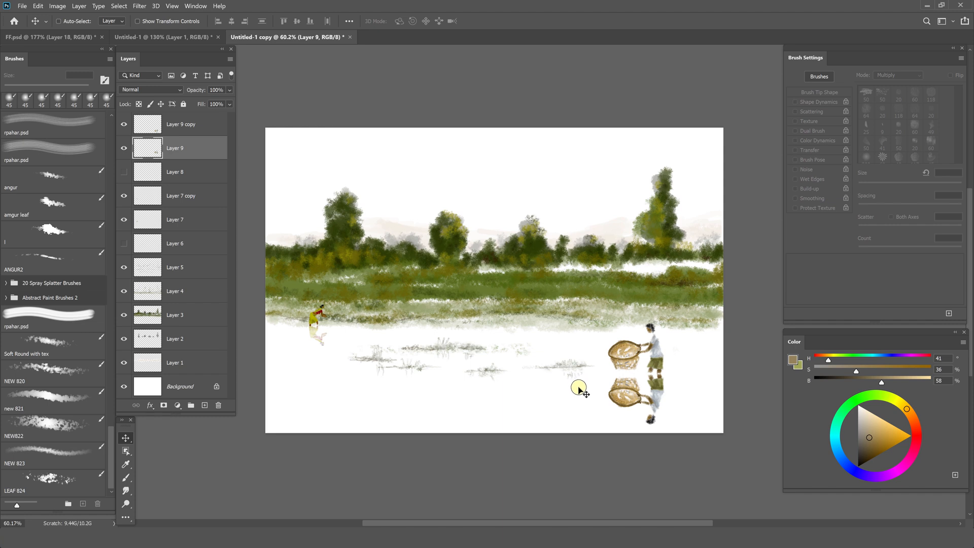
pyautogui.hotkey('ctrl', 't')
pyautogui.press('Escape')
# Warp the reflected copy so its basket sits closer to the original, and lower the copy's fill to 36%
pyautogui.click(203, 125)
pyautogui.hotkey('ctrl', 't')
pyautogui.click(455, 21)
pyautogui.moveTo(620, 385); pyautogui.dragTo(645, 379)
pyautogui.moveTo(646, 424); pyautogui.dragTo(649, 419)
pyautogui.click(502, 20)
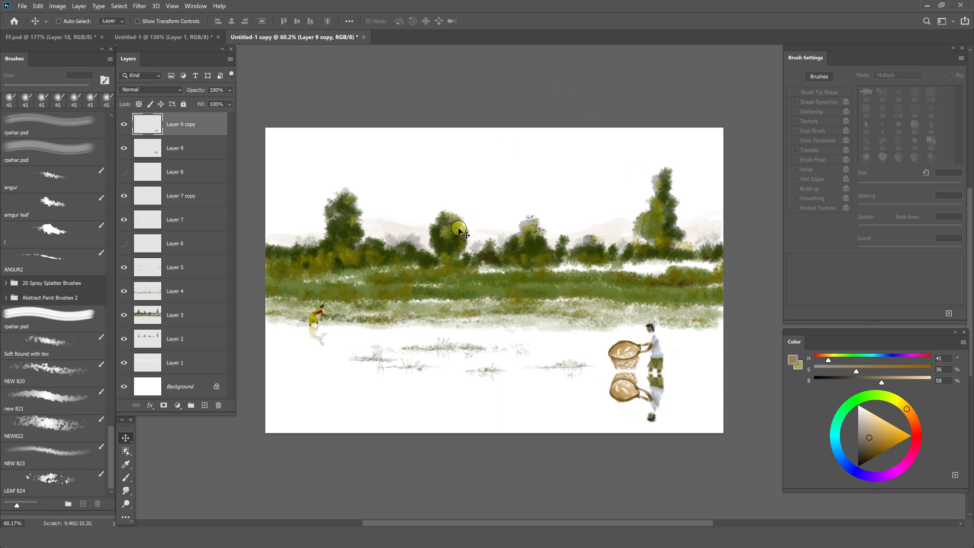
pyautogui.click(230, 104)
pyautogui.moveTo(229, 116); pyautogui.dragTo(197, 122)
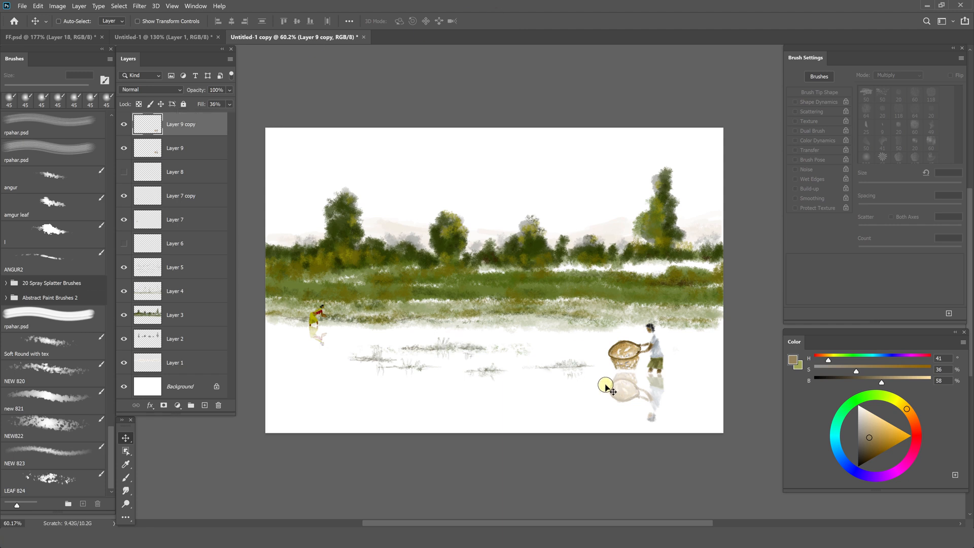
# Paint water ripples around the man's feet and basket on a new layer in brown, sampled white and light grey, with the 9 px dual brush
pyautogui.click(204, 405)
pyautogui.click(126, 478)
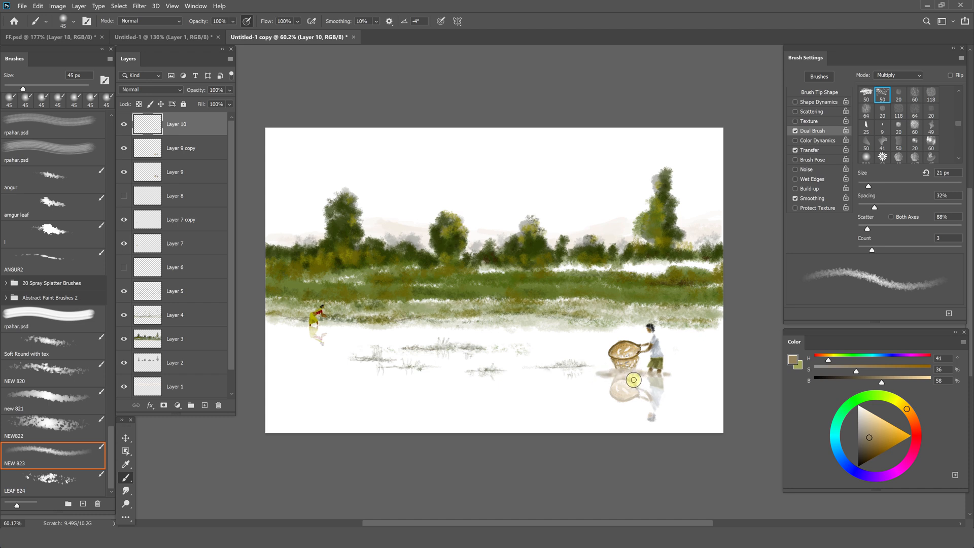
pyautogui.keyDown('alt'); pyautogui.click(598, 398); pyautogui.keyUp('alt')
pyautogui.click(863, 186)
pyautogui.click(864, 207)
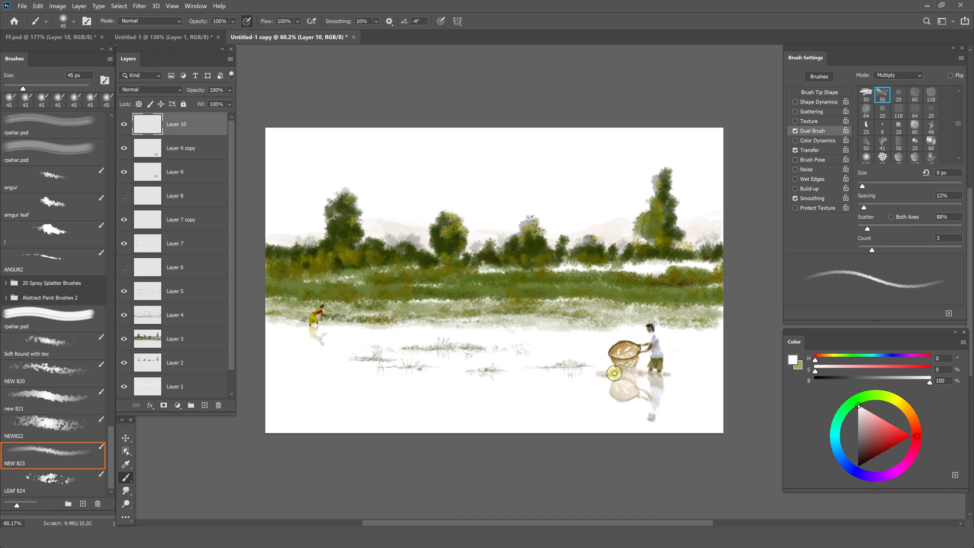
pyautogui.keyDown('alt'); pyautogui.click(641, 371); pyautogui.keyUp('alt')
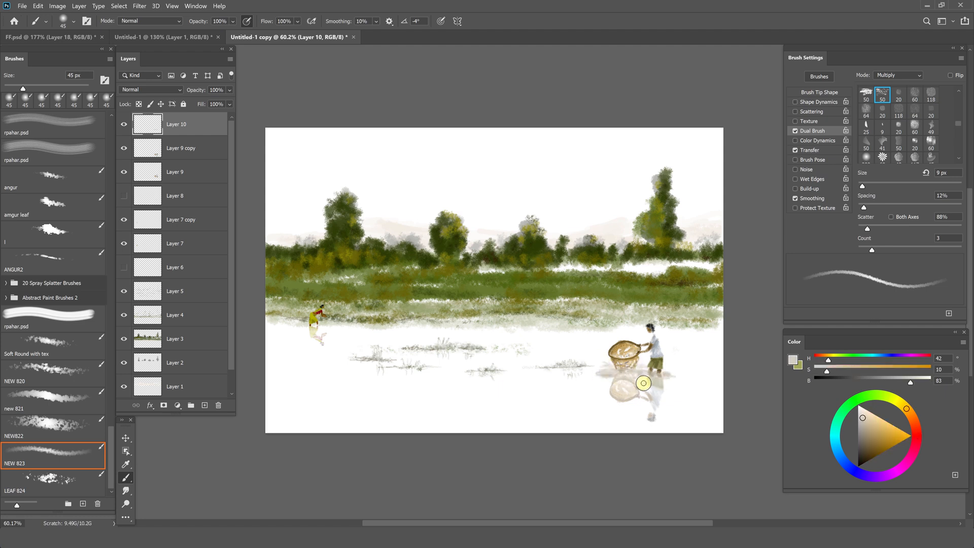
pyautogui.keyDown('alt'); pyautogui.click(594, 376); pyautogui.keyUp('alt')
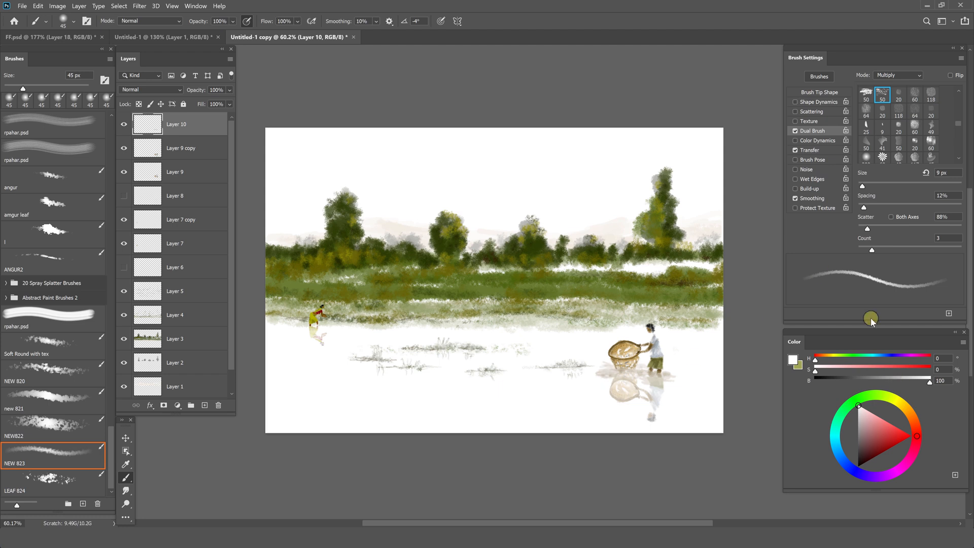
pyautogui.moveTo(864, 207); pyautogui.dragTo(881, 207)
pyautogui.click(868, 228)
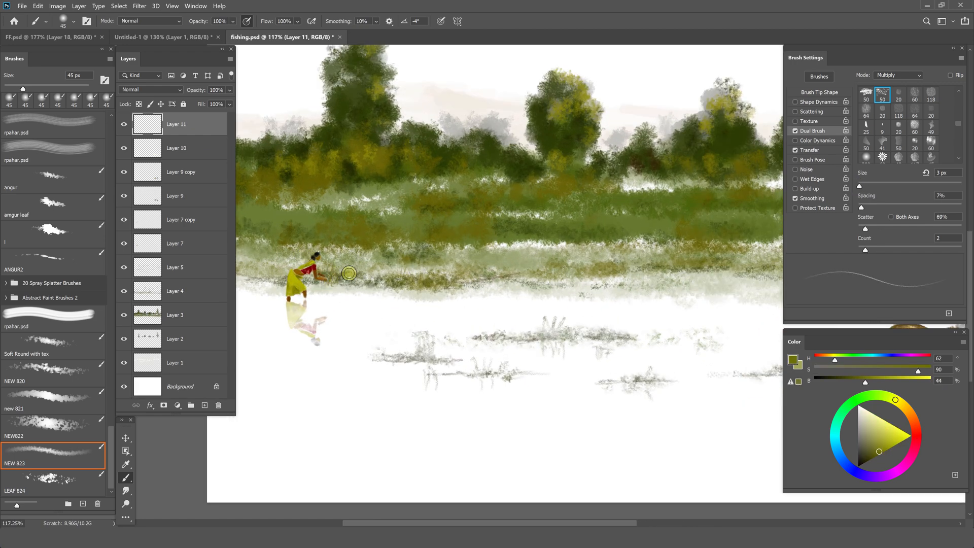
# Add fine stems and branches to the trees in sampled green, olive and brown (H 45, S 93, B 49) with the 3 px dual brush
pyautogui.keyDown('alt'); pyautogui.click(381, 177); pyautogui.keyUp('alt')
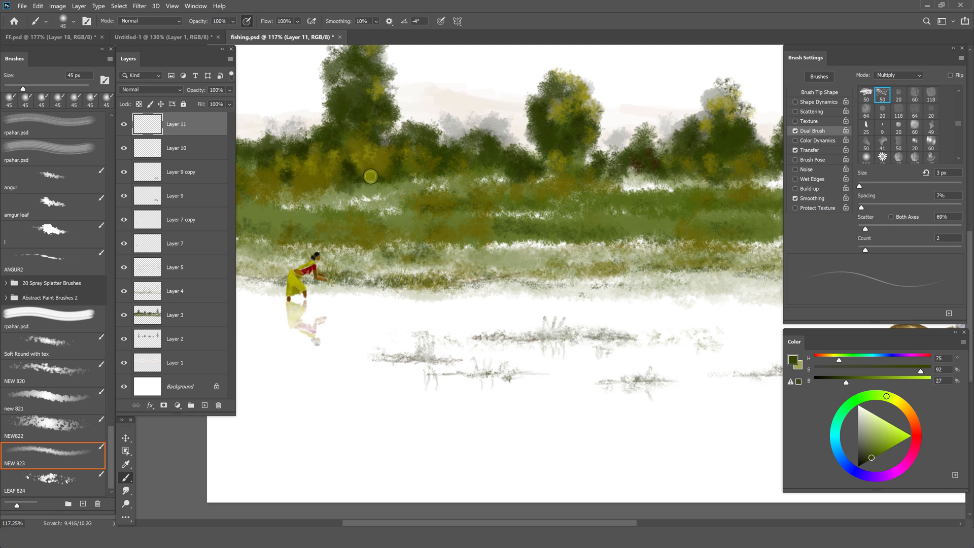
pyautogui.keyDown('alt'); pyautogui.click(433, 208); pyautogui.keyUp('alt')
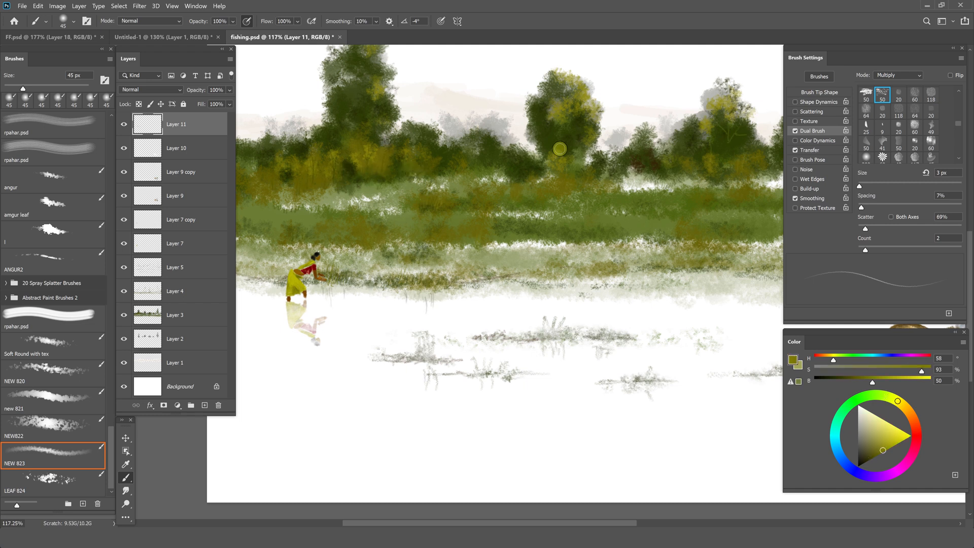
pyautogui.moveTo(535, 106)
pyautogui.mouseDown()
pyautogui.moveTo(550, 126)
pyautogui.moveTo(535, 119)
pyautogui.mouseUp()
pyautogui.moveTo(574, 141); pyautogui.dragTo(586, 122)
pyautogui.moveTo(373, 82); pyautogui.dragTo(342, 106)
pyautogui.scroll(3, 404, 105)
pyautogui.click(830, 359)
pyautogui.click(871, 382)
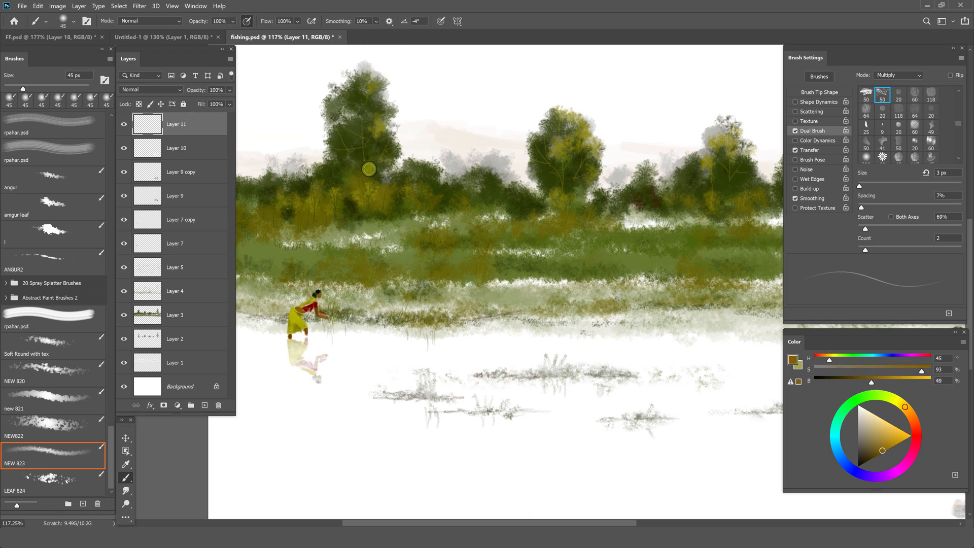
# Paint near-black branches (H 45, S 93, B 9) through the tall tree and nearby bushes with the dual brush at up to 4 px
pyautogui.moveTo(853, 379); pyautogui.dragTo(837, 378)
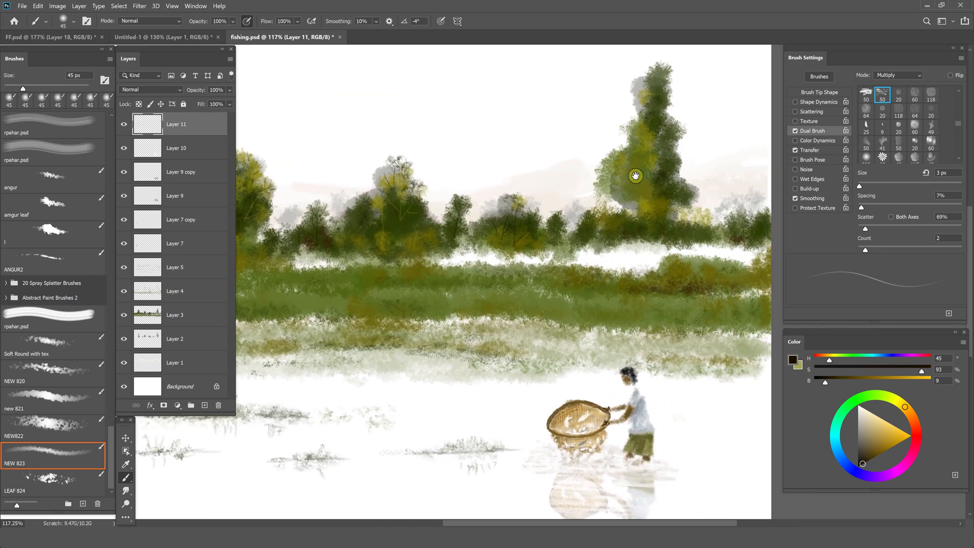
pyautogui.moveTo(651, 218)
pyautogui.mouseDown()
pyautogui.moveTo(645, 138)
pyautogui.moveTo(650, 188)
pyautogui.moveTo(637, 181)
pyautogui.moveTo(650, 193)
pyautogui.moveTo(627, 148)
pyautogui.moveTo(618, 189)
pyautogui.mouseUp()
pyautogui.moveTo(655, 98); pyautogui.dragTo(661, 69)
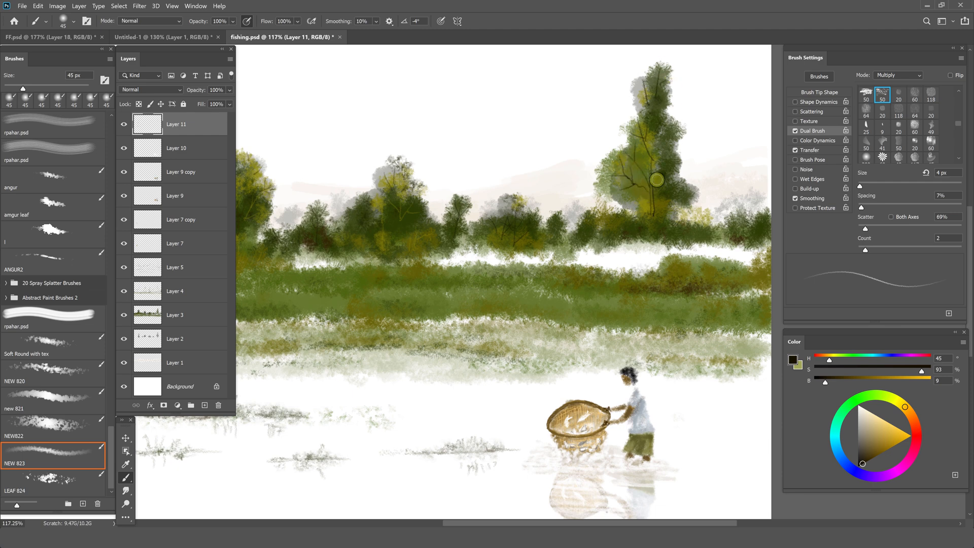
pyautogui.moveTo(657, 179); pyautogui.dragTo(671, 161)
pyautogui.moveTo(607, 207); pyautogui.dragTo(596, 238)
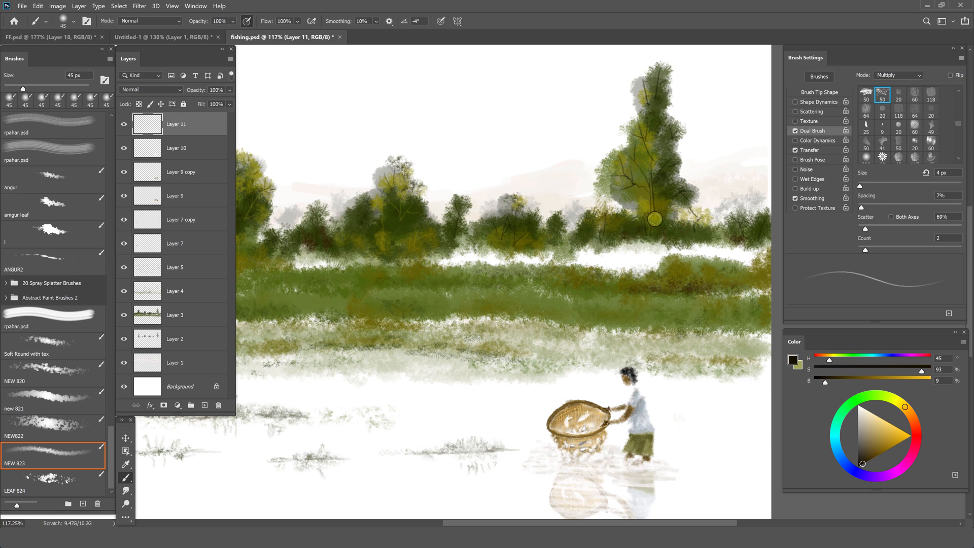
# Sign the painting in the lower-right water area on a new layer in dark olive (H 53, S 78, B 23) with the 3 px dual brush
pyautogui.scroll(-8, 600, 177)
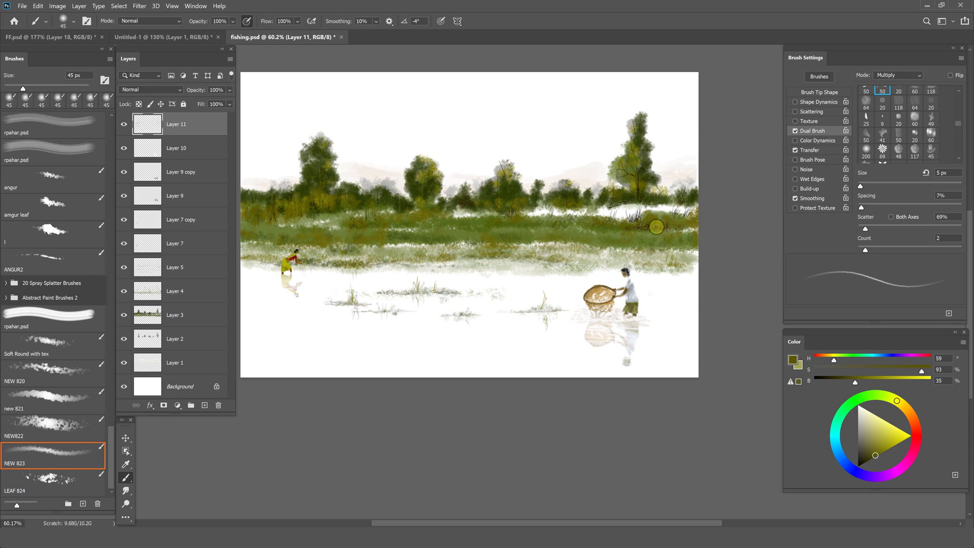
pyautogui.keyDown('alt'); pyautogui.click(657, 227); pyautogui.keyUp('alt')
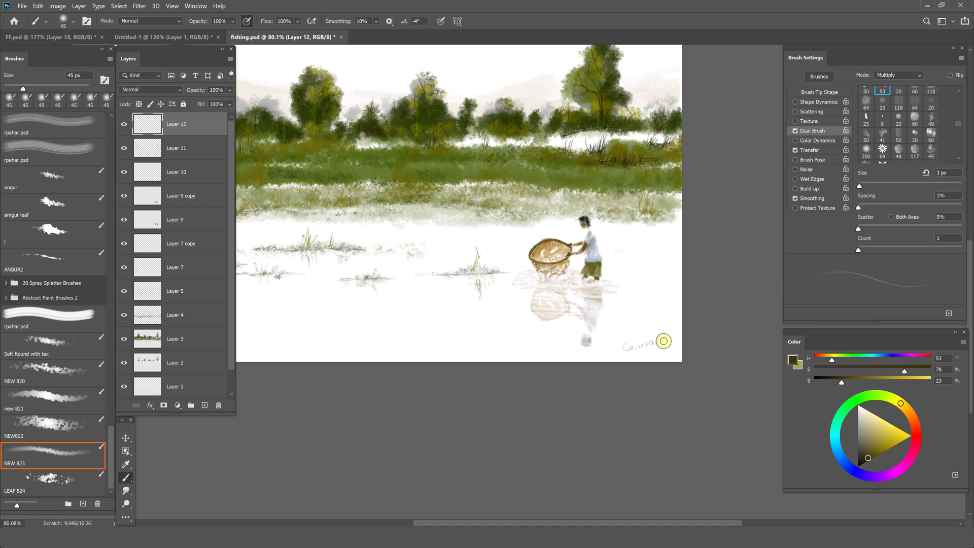
pyautogui.moveTo(624, 341)
pyautogui.mouseDown()
pyautogui.moveTo(622, 355)
pyautogui.moveTo(664, 349)
pyautogui.mouseUp()
pyautogui.scroll(-1, 643, 321)
pyautogui.moveTo(539, 414); pyautogui.dragTo(659, 488)
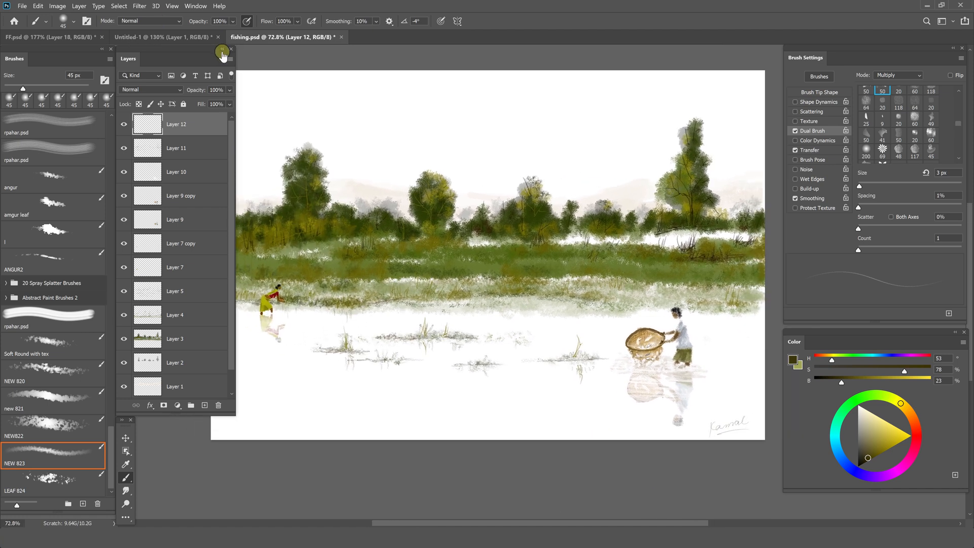
pyautogui.click(222, 49)
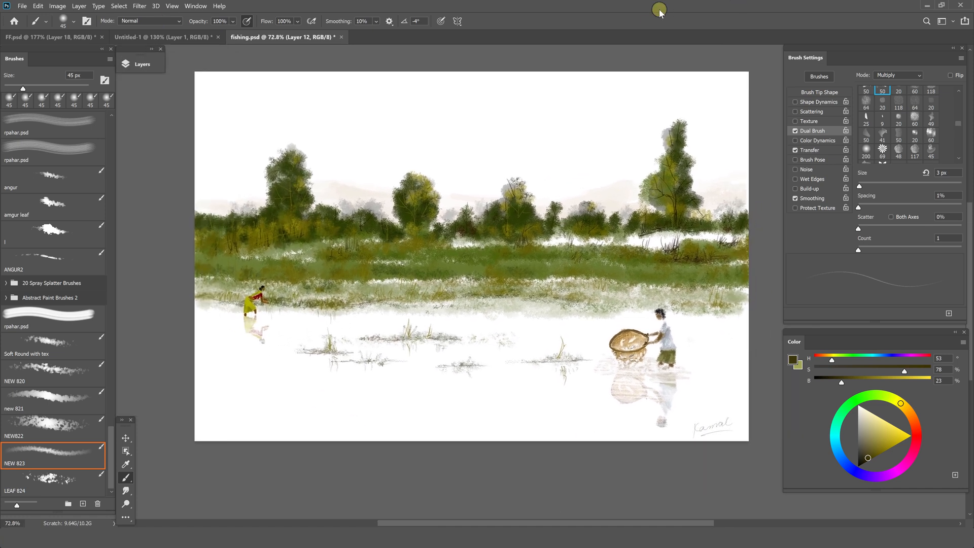
pyautogui.click(133, 64)
pyautogui.moveTo(186, 81); pyautogui.dragTo(149, 61)
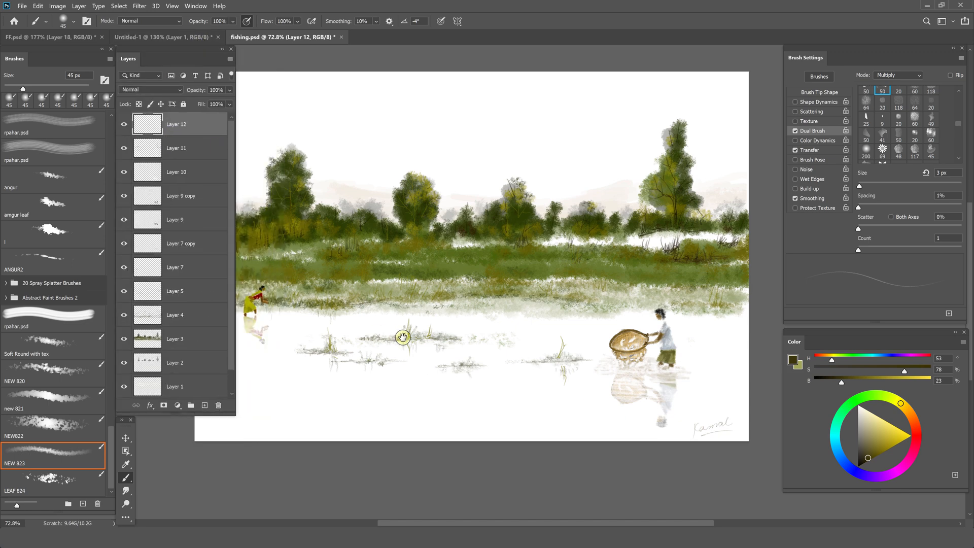
# Darken the distant hills on Layer 1 with Levels, setting the black input level to 162
pyautogui.moveTo(403, 337); pyautogui.dragTo(433, 338)
pyautogui.click(167, 387)
pyautogui.click(57, 6)
pyautogui.moveTo(76, 26)
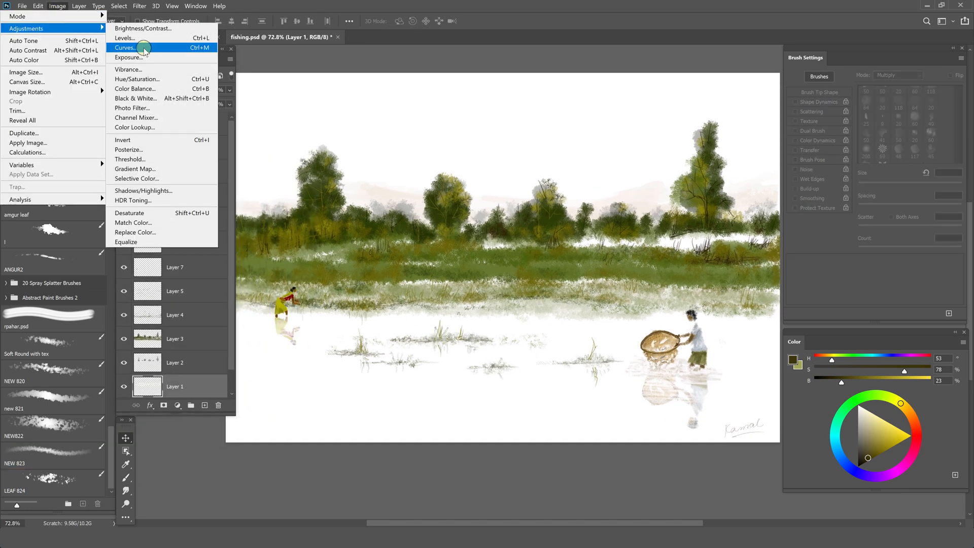
pyautogui.click(132, 37)
pyautogui.moveTo(771, 185)
pyautogui.mouseDown()
pyautogui.moveTo(821, 202)
pyautogui.moveTo(860, 197)
pyautogui.moveTo(852, 185)
pyautogui.mouseUp()
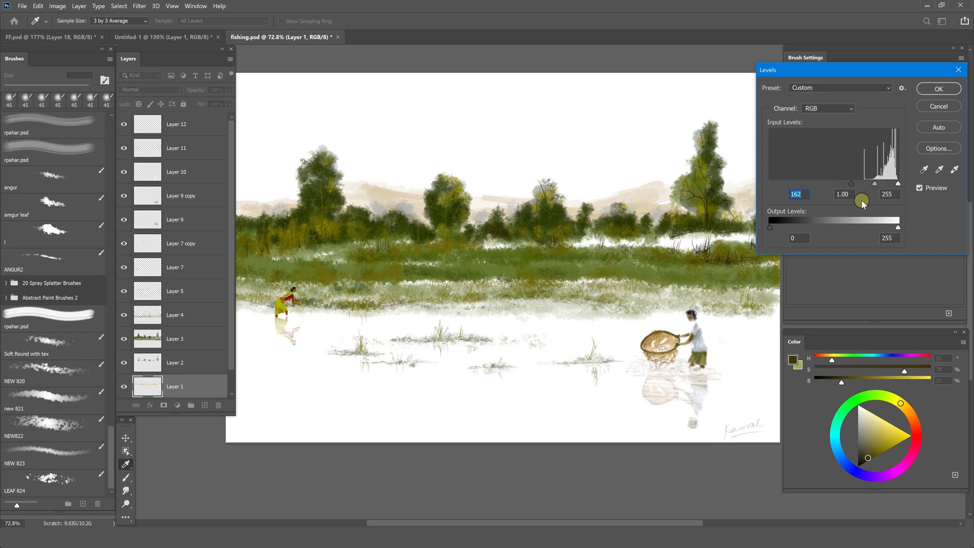
pyautogui.click(938, 89)
# Toggle the visibility of Layer 5 and Layer 3 to check what each one contains
pyautogui.press('v')
pyautogui.click(304, 215)
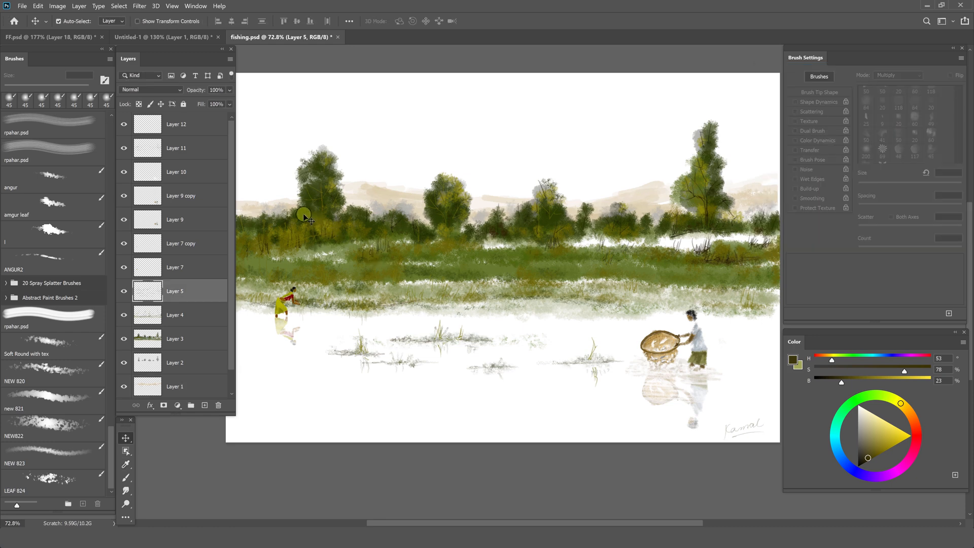
pyautogui.click(125, 292)
pyautogui.click(124, 293)
pyautogui.click(124, 339)
pyautogui.click(124, 338)
# Try an Unsharp Mask on Layer 3 with an amount around 199% and a 1.1-pixel radius, comparing the preview on and off
pyautogui.click(195, 338)
pyautogui.click(118, 11)
pyautogui.moveTo(139, 6)
pyautogui.moveTo(96, 165)
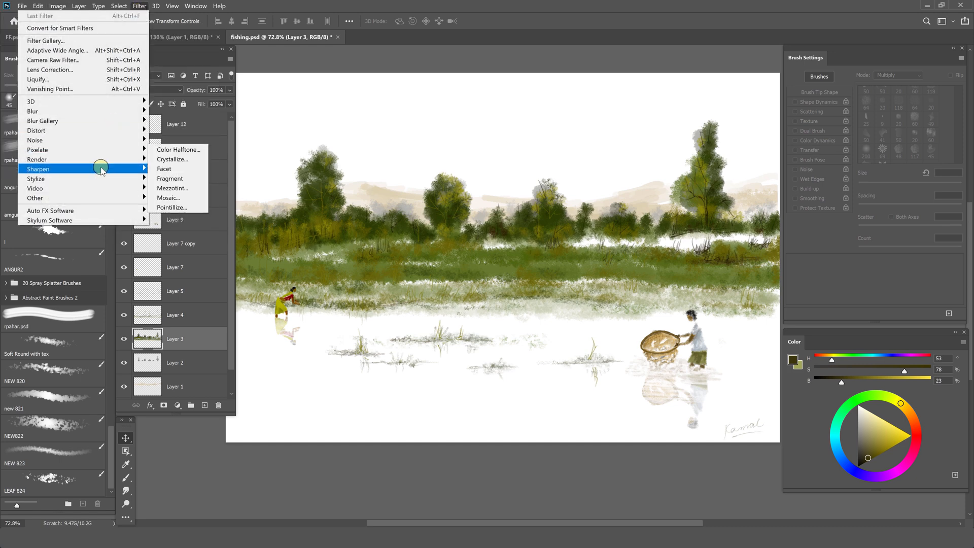
pyautogui.click(203, 167)
pyautogui.moveTo(148, 275); pyautogui.dragTo(177, 275)
pyautogui.moveTo(59, 302); pyautogui.dragTo(65, 302)
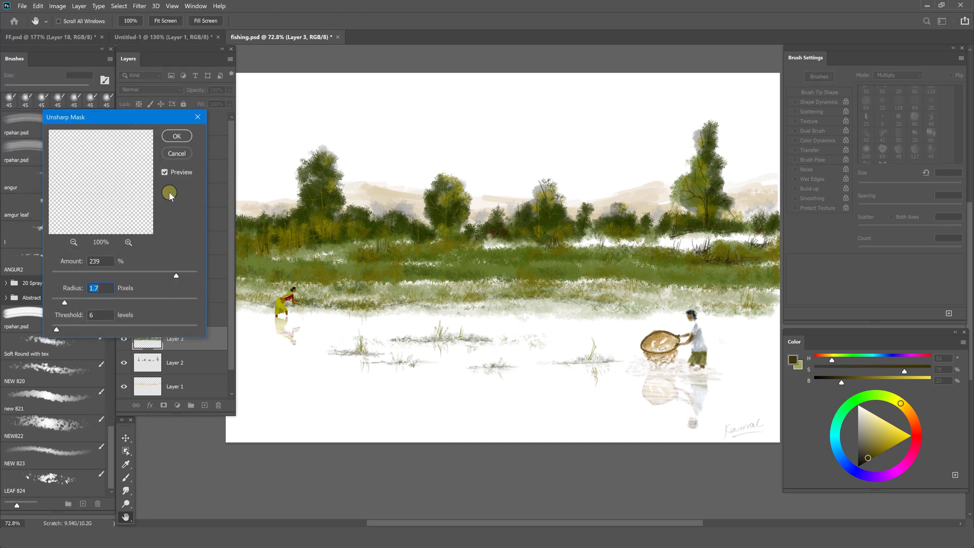
pyautogui.moveTo(176, 276); pyautogui.dragTo(169, 276)
pyautogui.moveTo(65, 302); pyautogui.dragTo(60, 302)
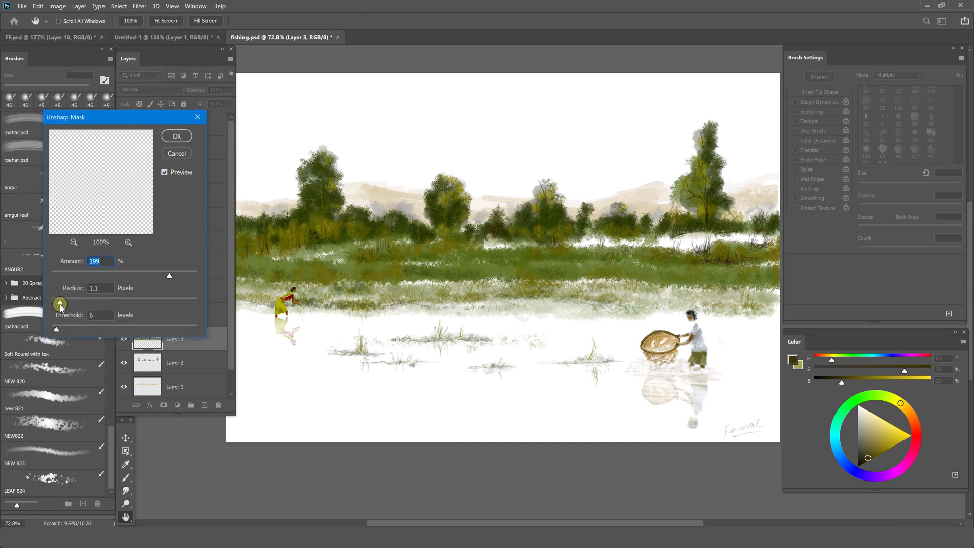
pyautogui.click(164, 173)
pyautogui.moveTo(170, 275); pyautogui.dragTo(173, 277)
pyautogui.click(165, 173)
pyautogui.click(164, 173)
pyautogui.click(165, 172)
pyautogui.click(164, 172)
pyautogui.click(188, 154)
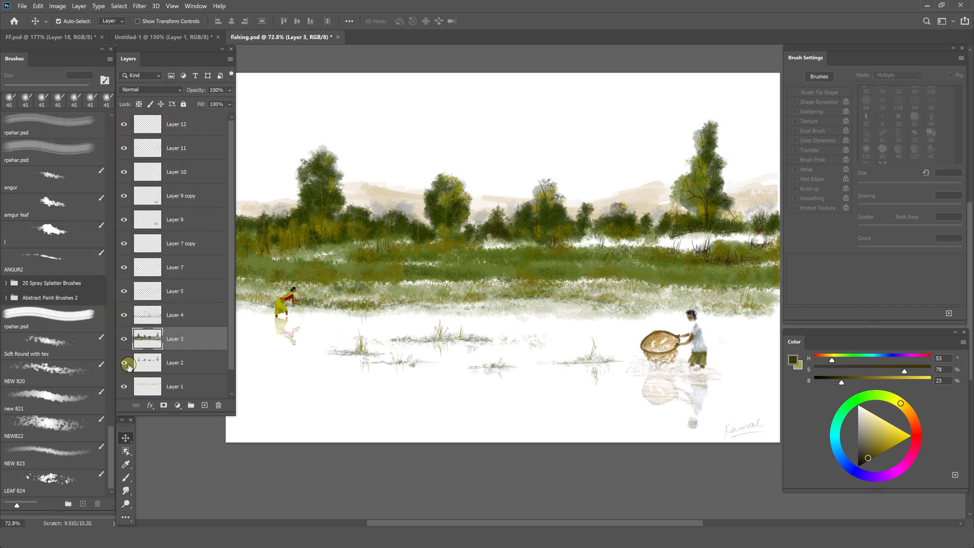
# Sharpen Layer 4 with an Unsharp Mask of about 198% amount, 2.0 pixels radius and threshold 6
pyautogui.click(125, 337)
pyautogui.click(125, 337)
pyautogui.click(175, 315)
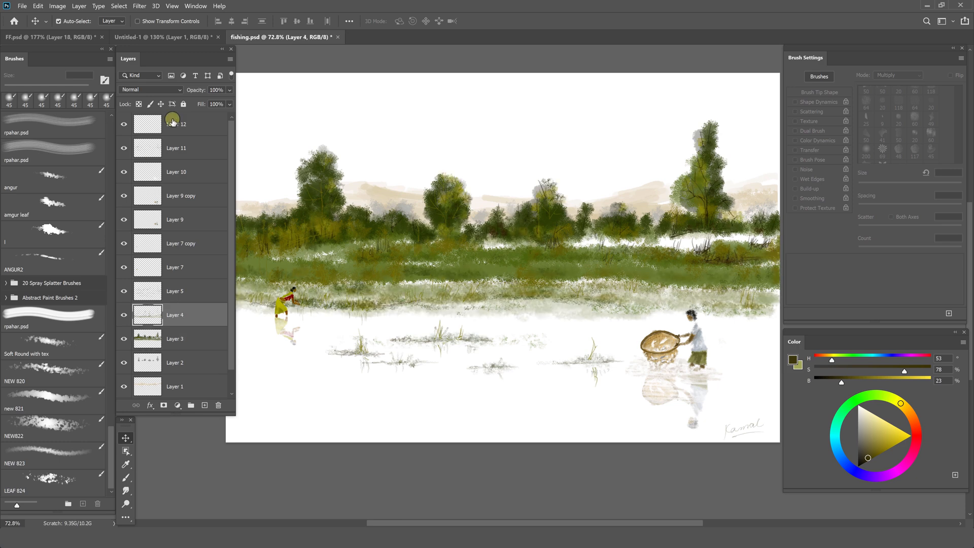
pyautogui.click(139, 6)
pyautogui.moveTo(127, 169)
pyautogui.click(174, 221)
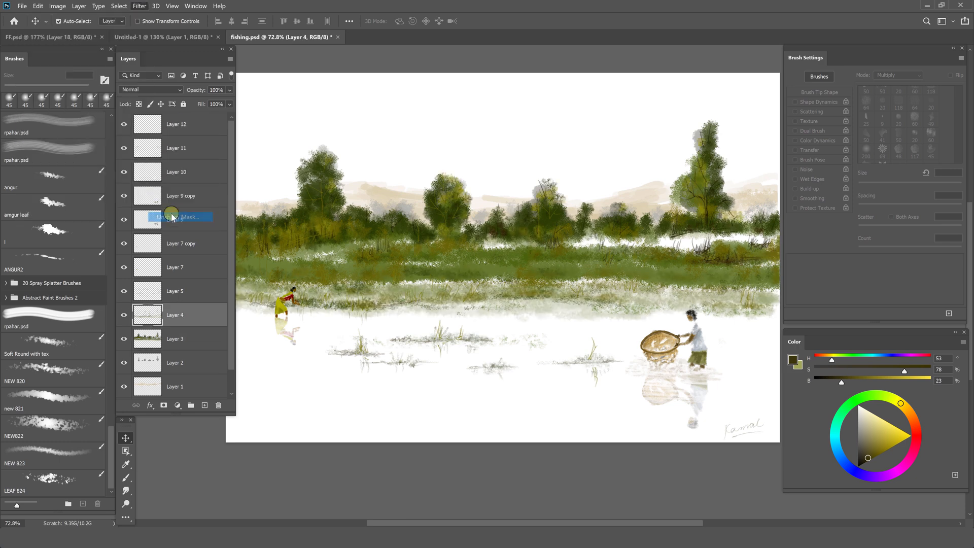
pyautogui.click(164, 172)
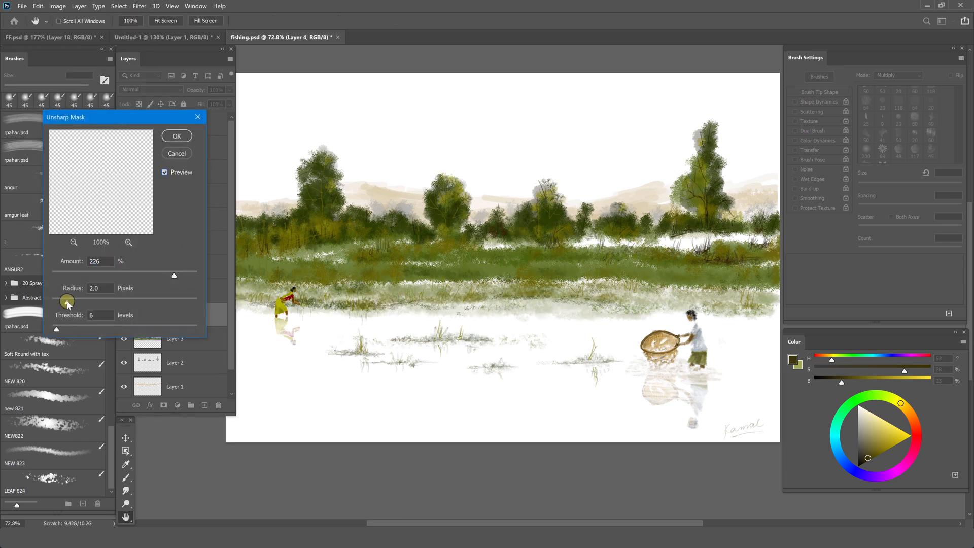
pyautogui.moveTo(174, 275)
pyautogui.mouseDown()
pyautogui.moveTo(190, 276)
pyautogui.moveTo(169, 277)
pyautogui.mouseUp()
pyautogui.click(164, 172)
pyautogui.click(181, 137)
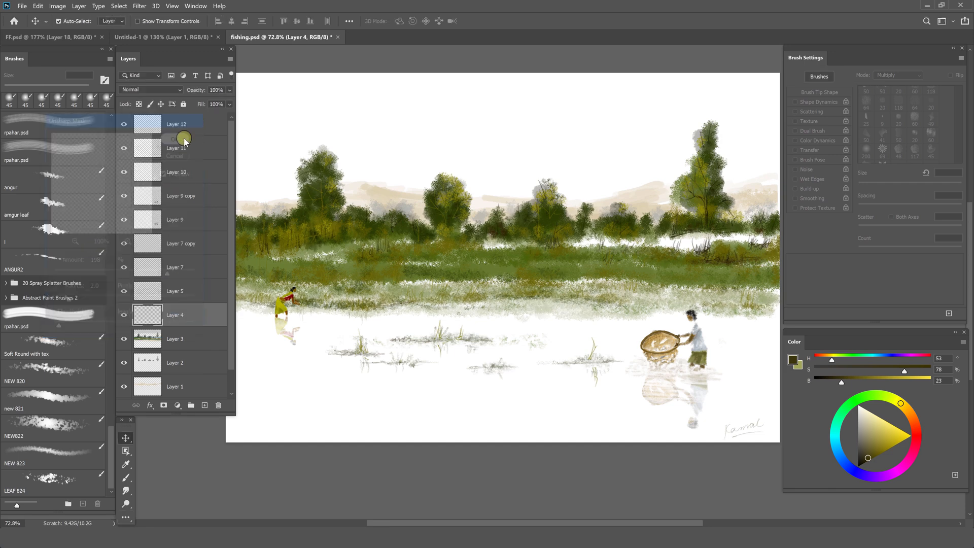
# Sharpen Layer 5 with an Unsharp Mask of 189% amount, 1.9 pixels radius and threshold 0
pyautogui.click(122, 290)
pyautogui.click(122, 290)
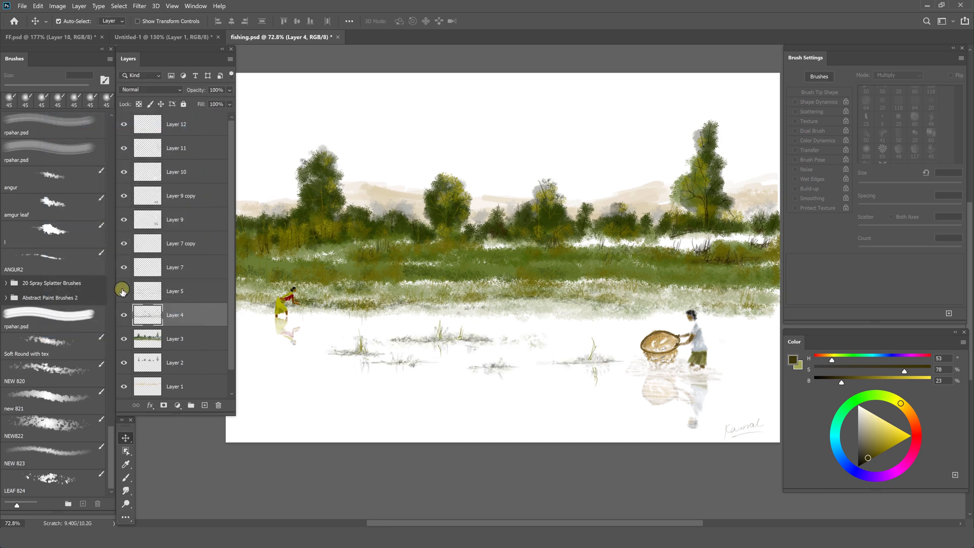
pyautogui.click(182, 299)
pyautogui.click(139, 6)
pyautogui.moveTo(70, 167)
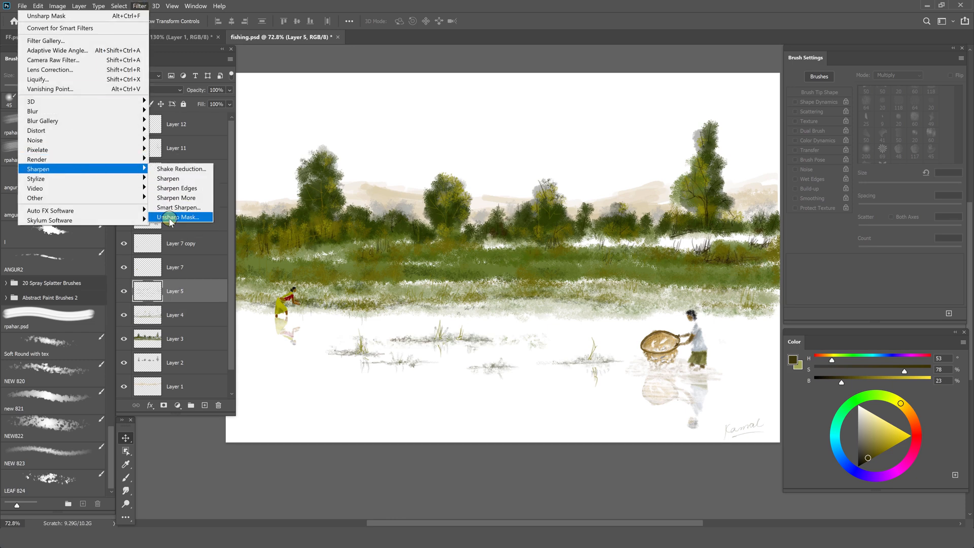
pyautogui.click(185, 224)
pyautogui.doubleClick(165, 172)
pyautogui.moveTo(184, 276); pyautogui.dragTo(166, 275)
pyautogui.click(67, 303)
pyautogui.moveTo(55, 331); pyautogui.dragTo(66, 303)
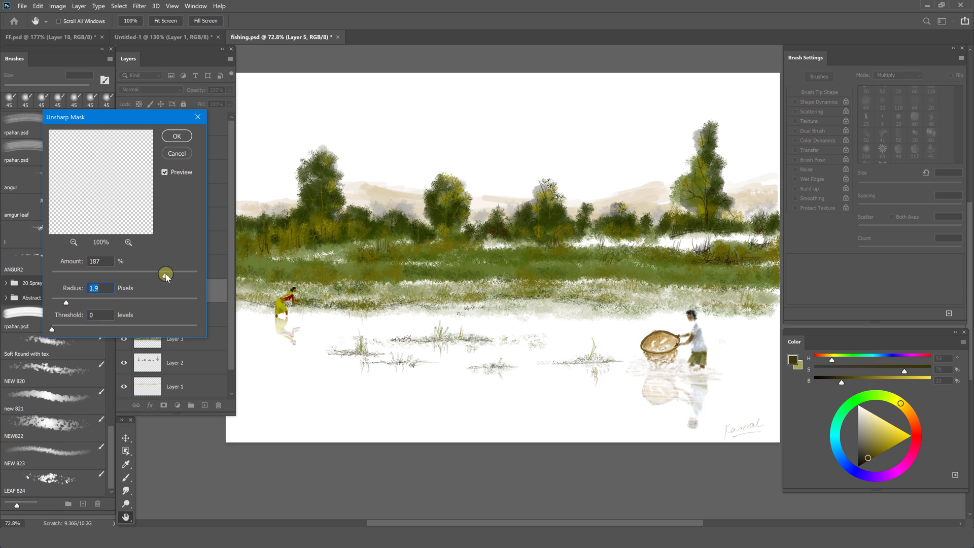
pyautogui.click(165, 276)
pyautogui.click(164, 172)
pyautogui.click(180, 136)
# Sharpen the fine branches on Layer 11 with an Unsharp Mask, using a lower amount, a smaller radius and threshold 0
pyautogui.click(192, 148)
pyautogui.click(140, 6)
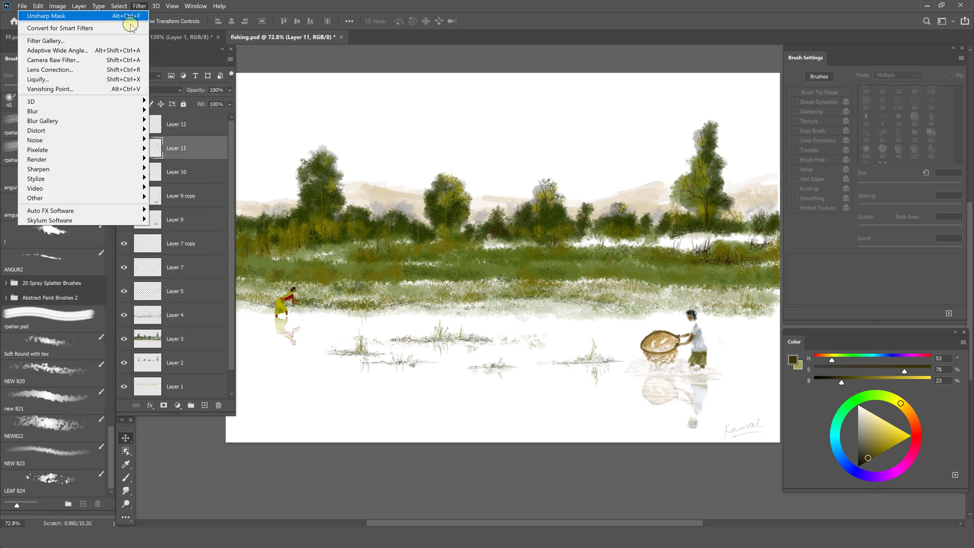
pyautogui.moveTo(81, 169)
pyautogui.click(178, 217)
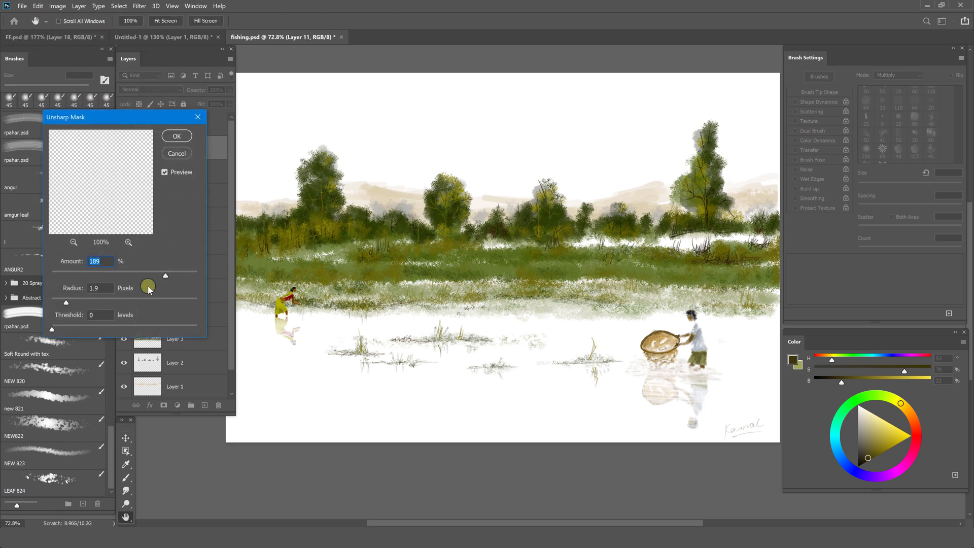
pyautogui.click(66, 303)
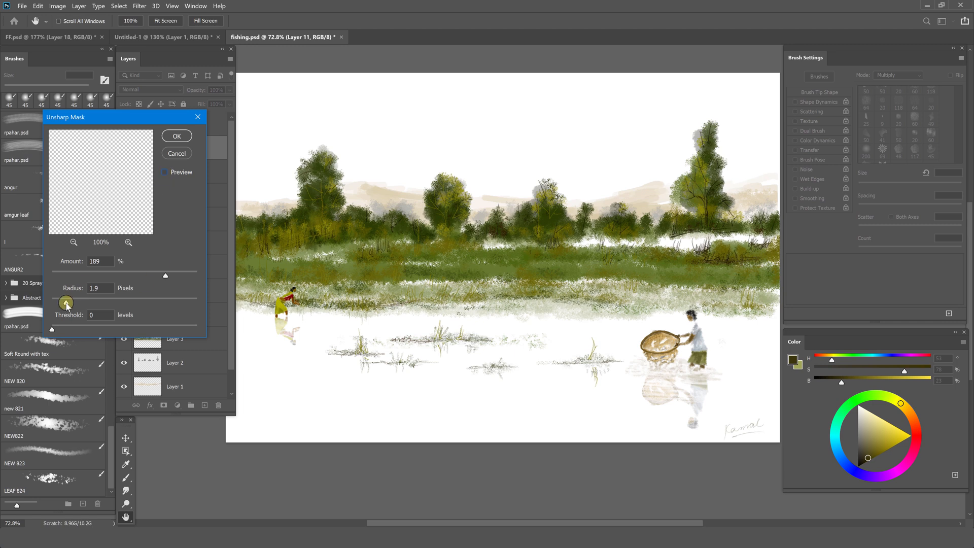
pyautogui.click(166, 179)
pyautogui.moveTo(66, 302); pyautogui.dragTo(59, 302)
pyautogui.moveTo(166, 275); pyautogui.dragTo(138, 276)
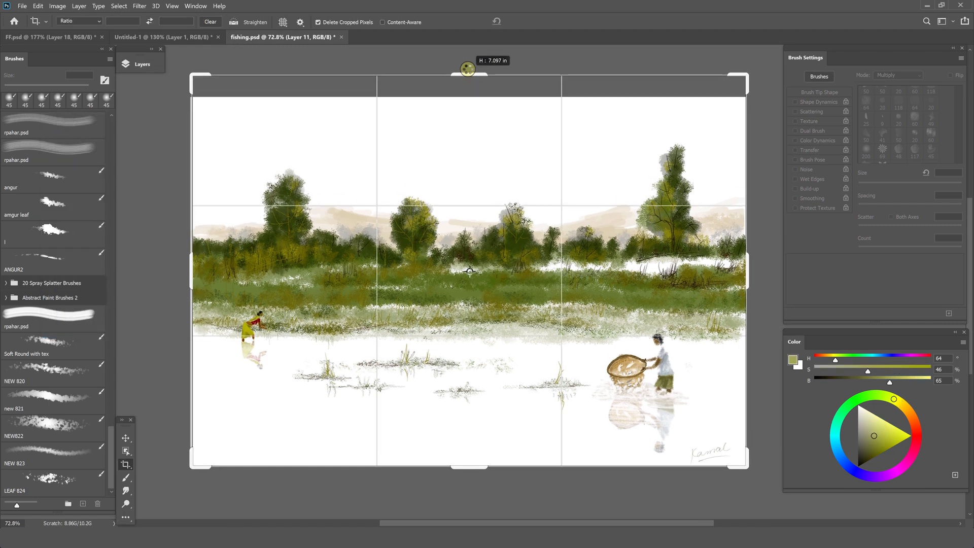
# Extend the canvas upward with the Crop tool to add more white sky above the trees
pyautogui.moveTo(464, 65); pyautogui.dragTo(468, 59)
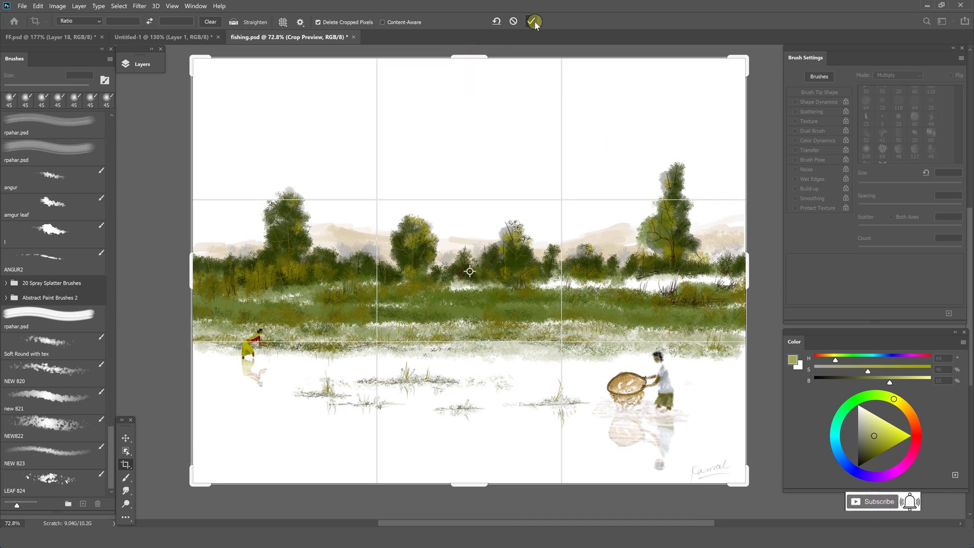